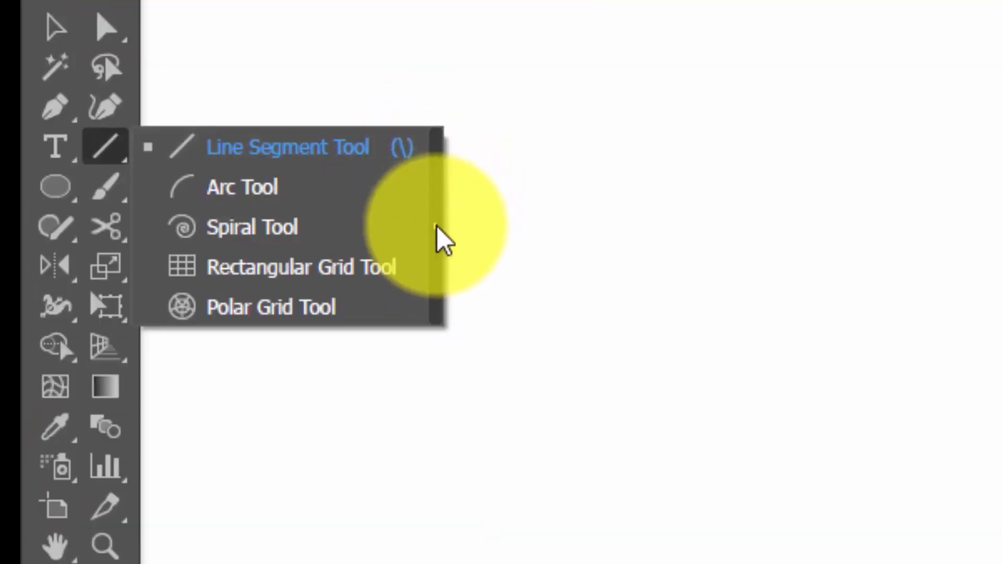
Detach the line tools as a floating panel and draw a roughly horizontal line with the Line Segment tool
{"action": "left_click", "coordinate": [437, 227]}
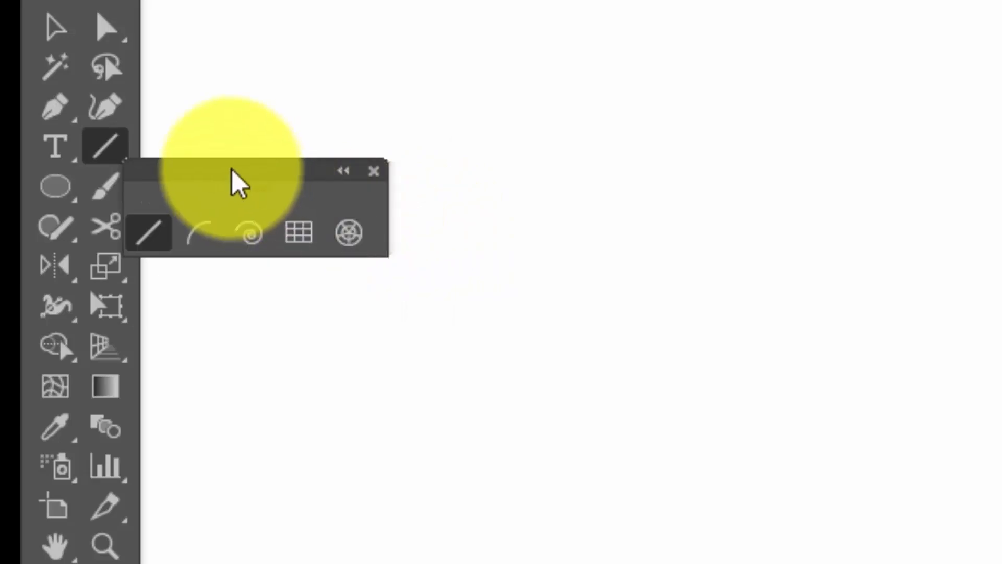
{"action": "left_click_drag", "start_coordinate": [236, 176], "coordinate": [554, 3]}
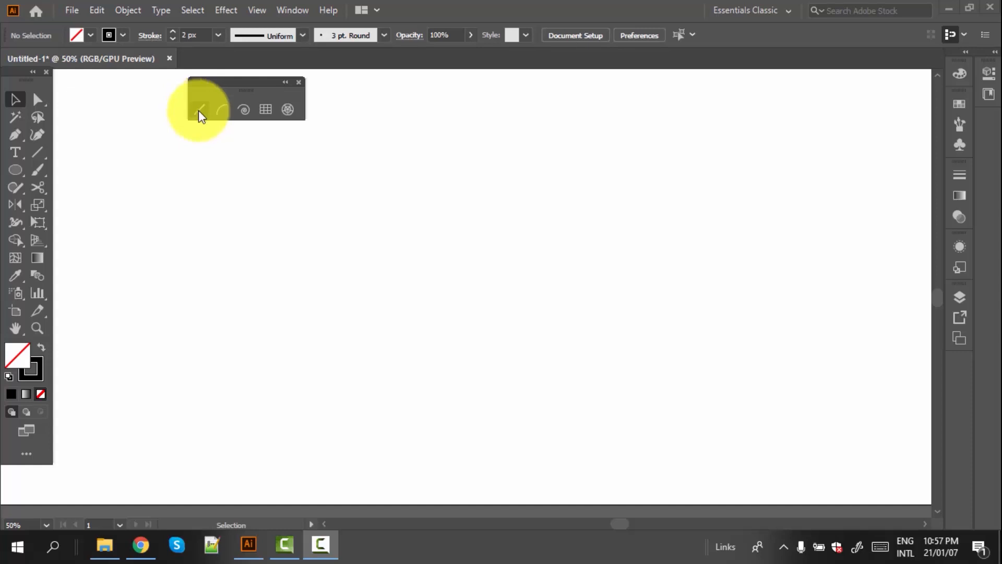
{"action": "left_click", "coordinate": [193, 109]}
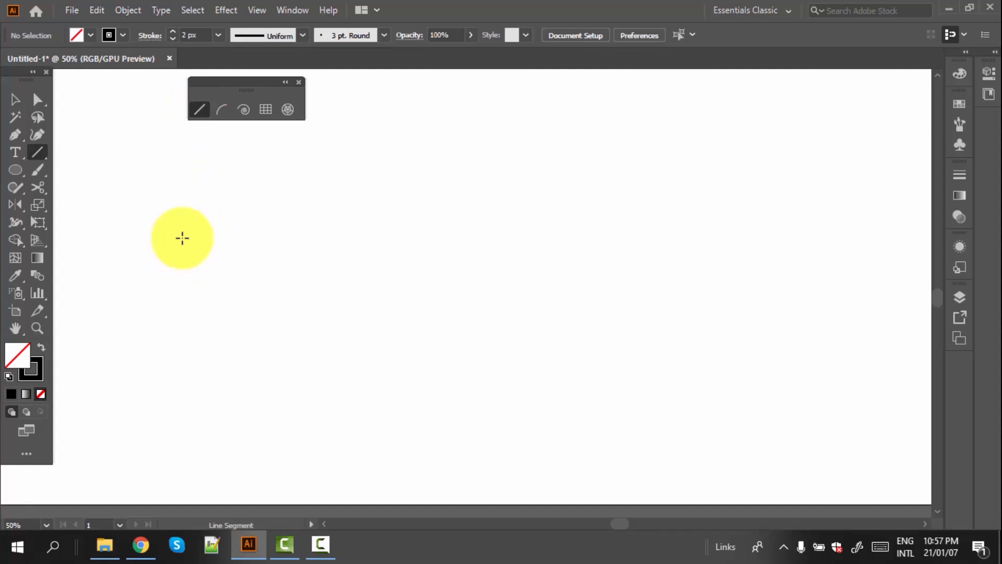
{"action": "left_click_drag", "start_coordinate": [182, 238], "coordinate": [507, 237]}
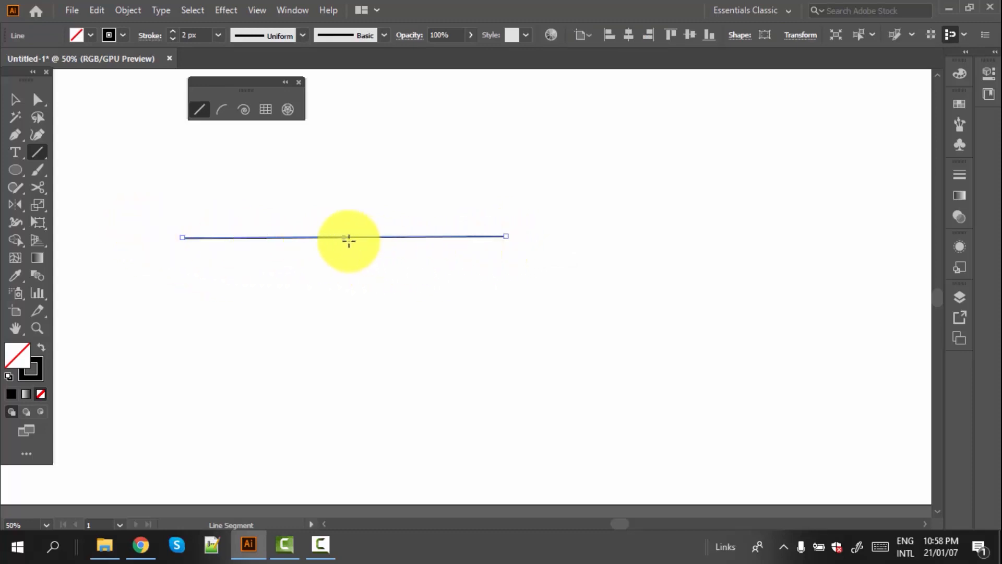
Draw a second line above the first, about 607 px long and exactly horizontal at 0°
{"action": "left_click", "coordinate": [38, 150]}
{"action": "left_click", "coordinate": [84, 152]}
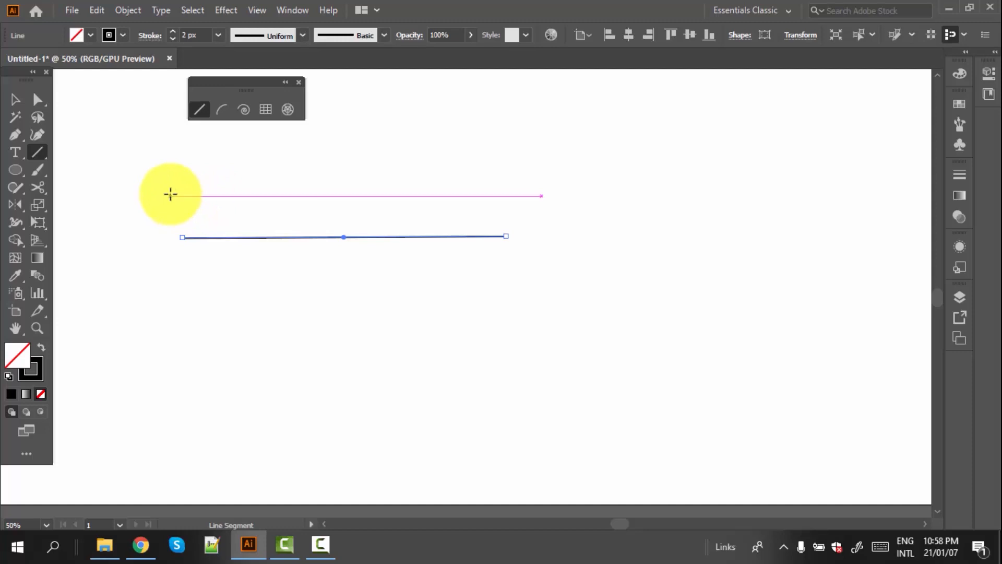
{"action": "left_click_drag", "start_coordinate": [171, 194], "coordinate": [524, 196]}
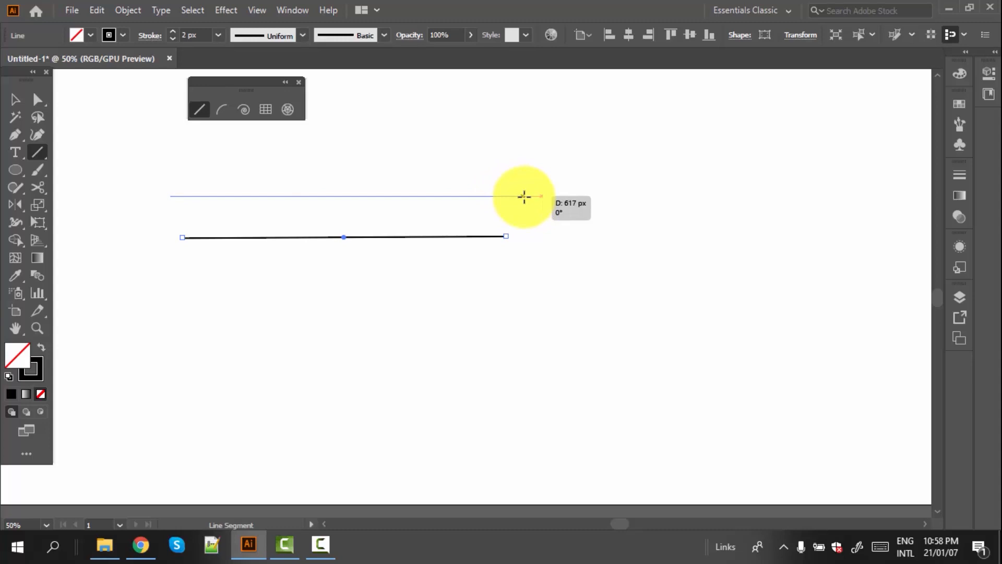
{"action": "mouse_move", "coordinate": [525, 197]}
{"action": "left_mouse_down"}
{"action": "mouse_move", "coordinate": [514, 163]}
{"action": "mouse_move", "coordinate": [517, 198]}
{"action": "left_mouse_up"}
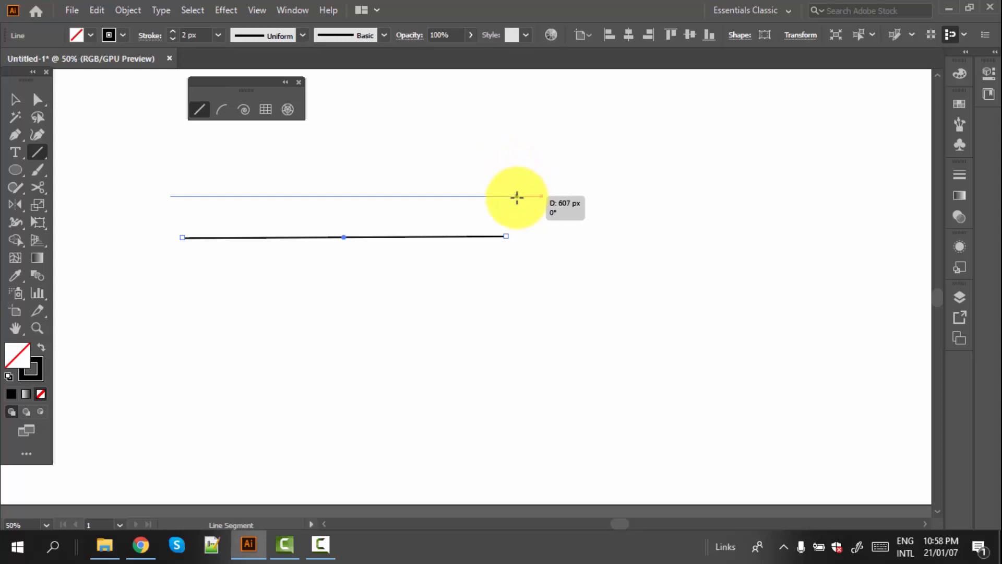
{"action": "left_click_drag", "start_coordinate": [517, 197], "coordinate": [516, 196]}
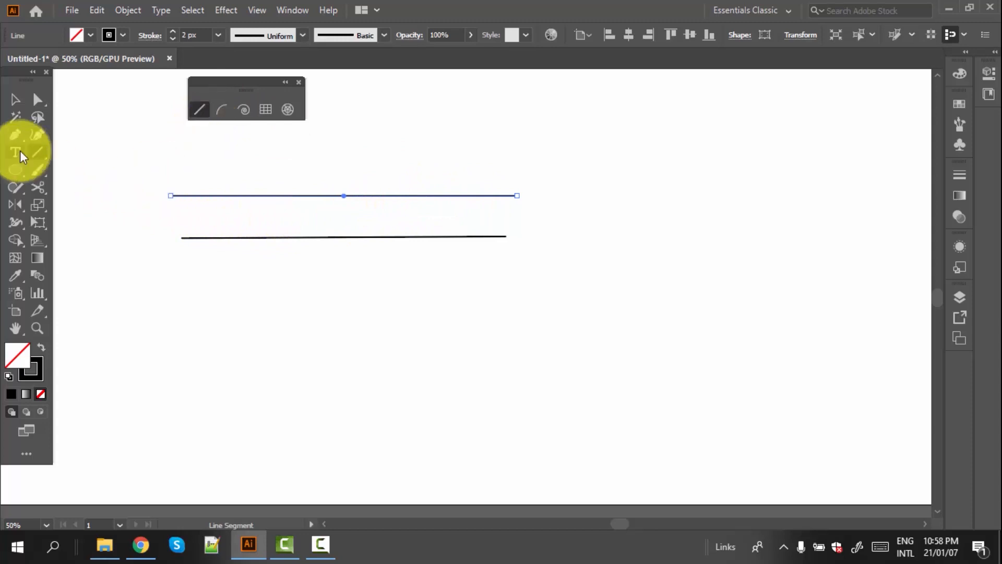
Create a line 607 px long at a 45° angle, starting from a point below the two horizontal lines
{"action": "left_click", "coordinate": [33, 149]}
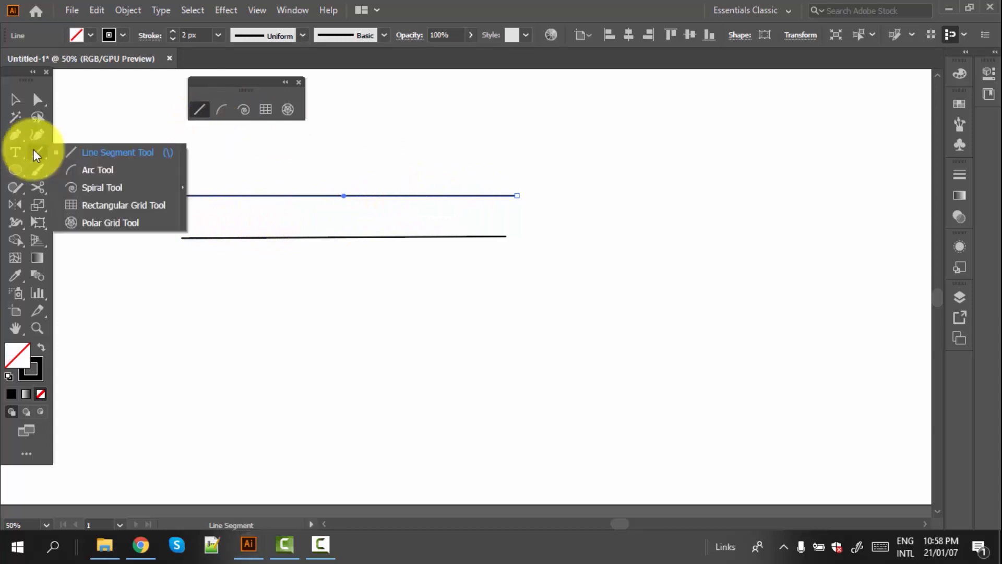
{"action": "left_click", "coordinate": [104, 150]}
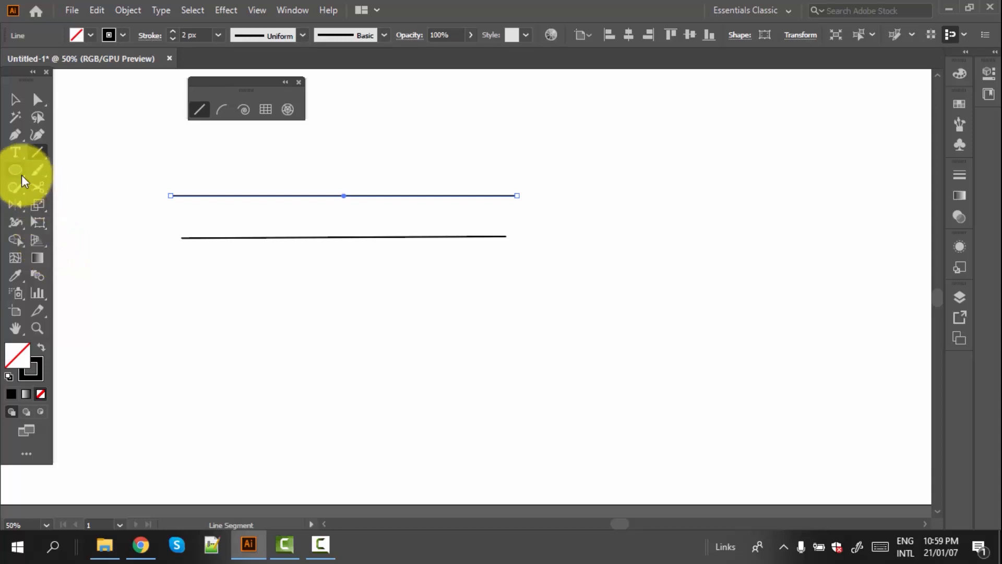
{"action": "left_click", "coordinate": [35, 151]}
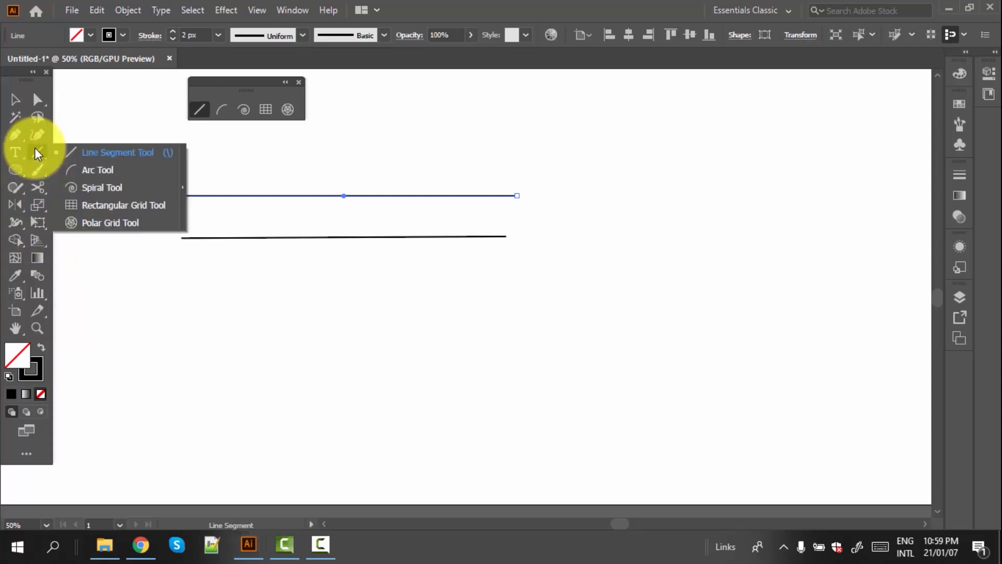
{"action": "left_click", "coordinate": [79, 150]}
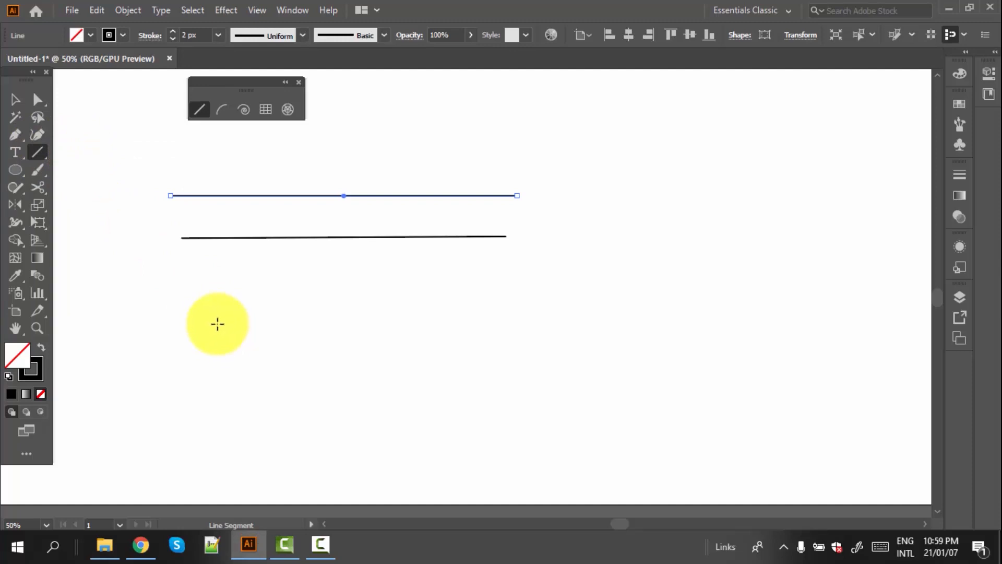
{"action": "left_click", "coordinate": [218, 324]}
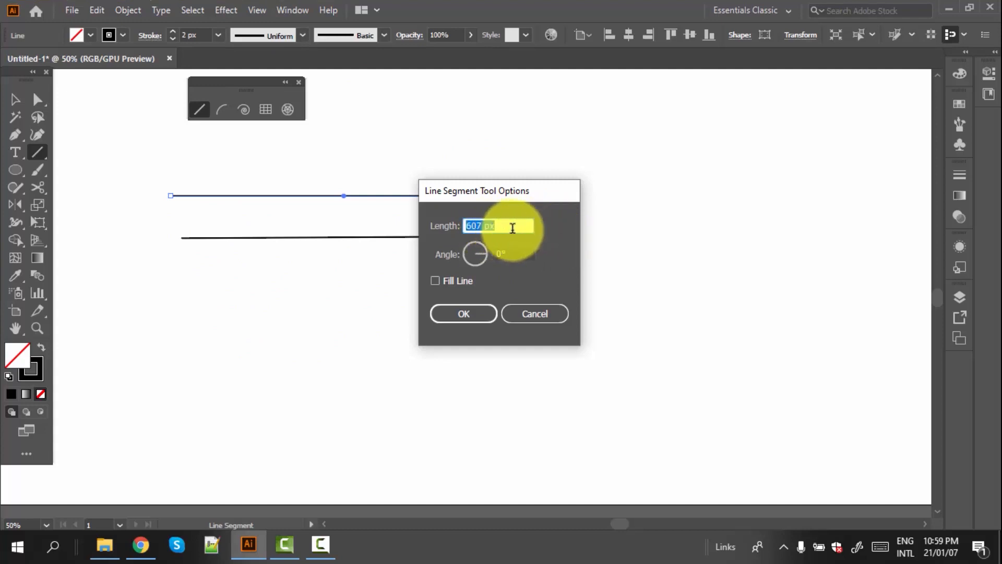
{"action": "left_click", "coordinate": [515, 254]}
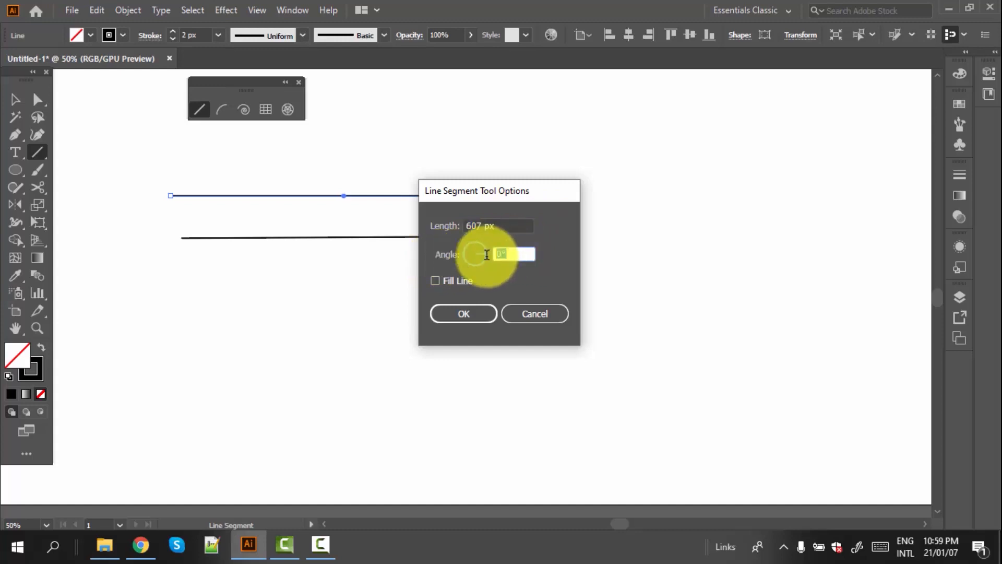
{"action": "type", "text": "45"}
{"action": "left_click", "coordinate": [459, 315]}
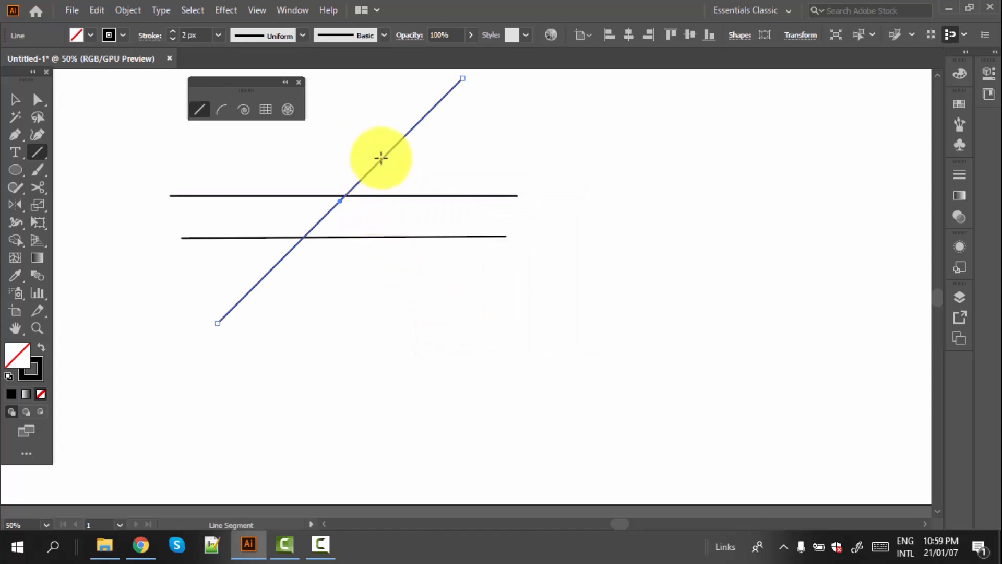
Move the 45° line down and to the right, clear of the two horizontal lines, and deselect it
{"action": "left_click", "coordinate": [15, 101]}
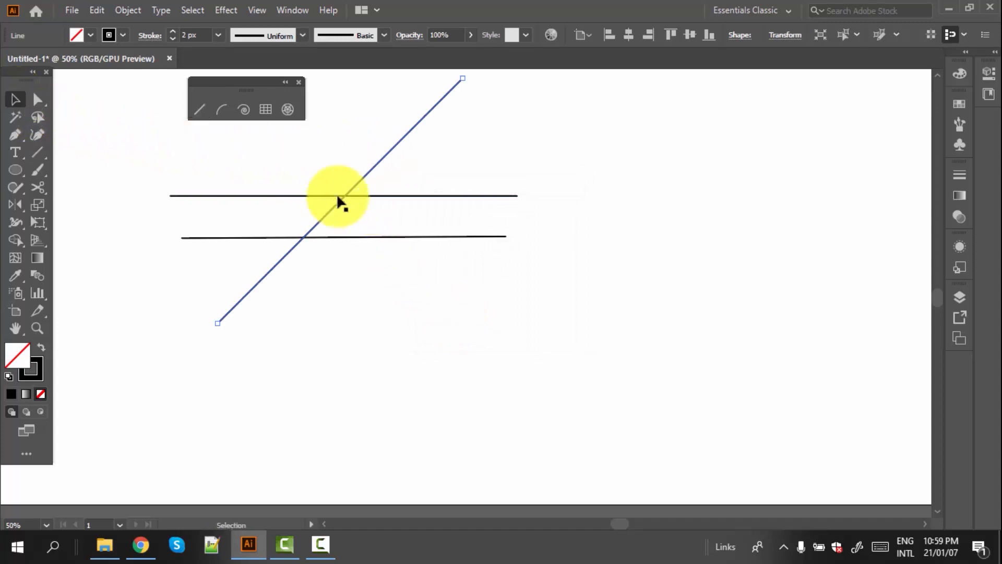
{"action": "left_click_drag", "start_coordinate": [365, 177], "coordinate": [579, 317]}
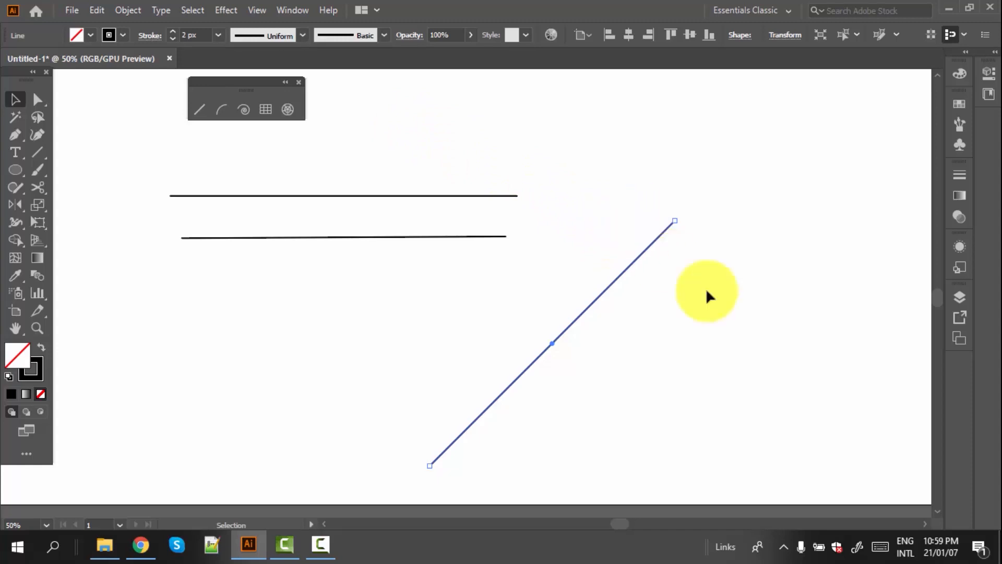
{"action": "left_click", "coordinate": [596, 359]}
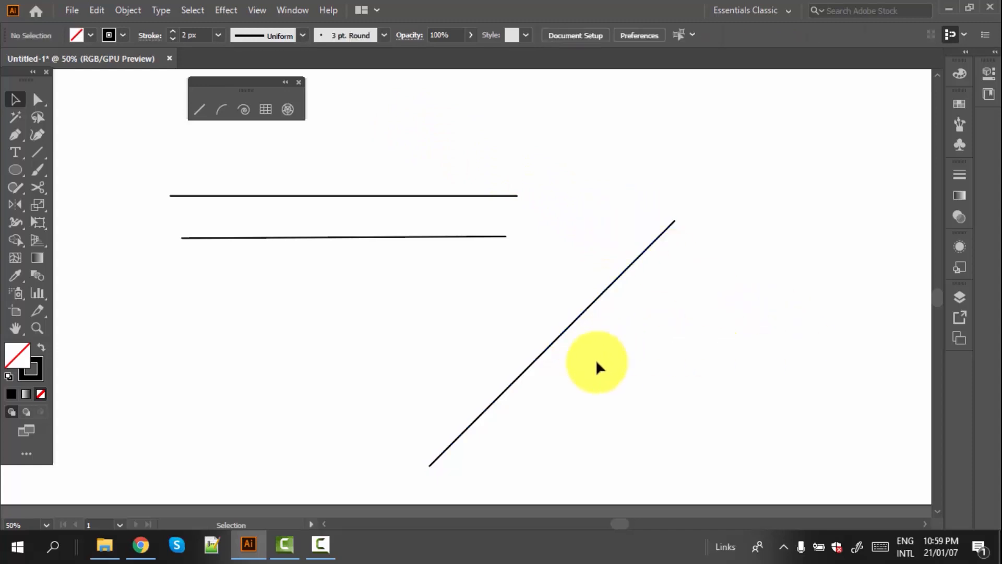
Create another line 607 px long at a 135° angle, starting to the right of the 45° line's middle
{"action": "left_click_drag", "start_coordinate": [35, 152], "coordinate": [92, 154]}
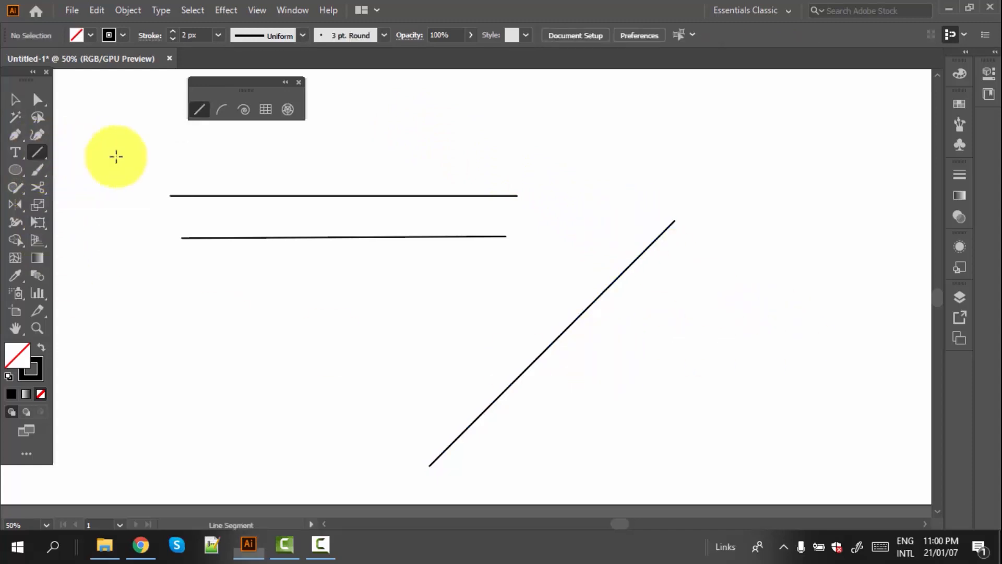
{"action": "left_click", "coordinate": [625, 389]}
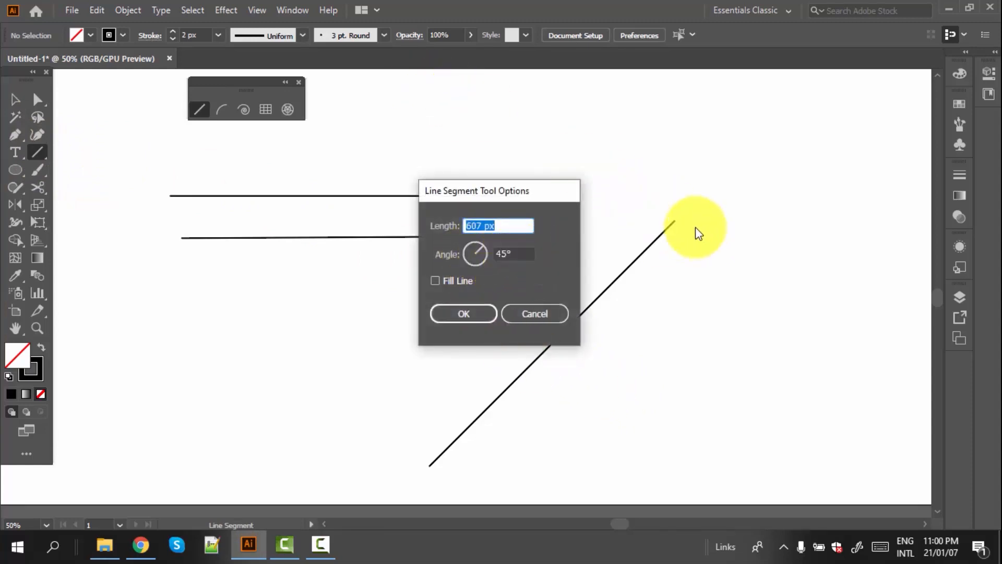
{"action": "double_click", "coordinate": [514, 254]}
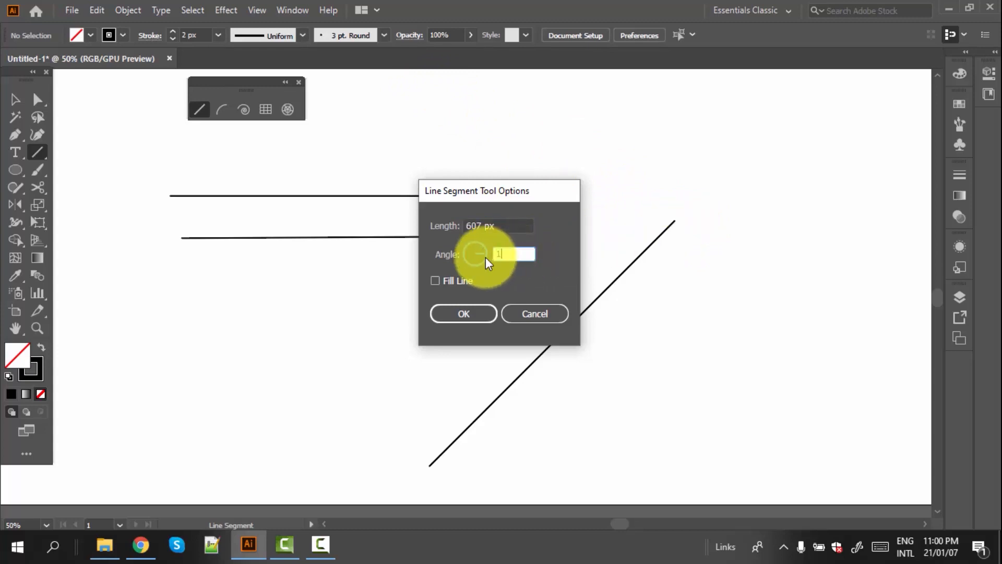
{"action": "type", "text": "135"}
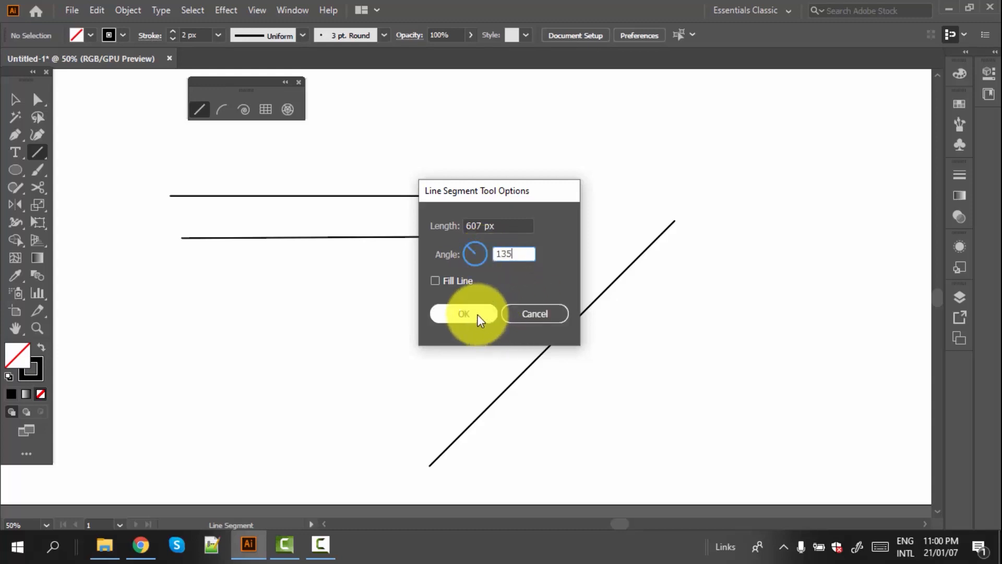
{"action": "left_click", "coordinate": [477, 314]}
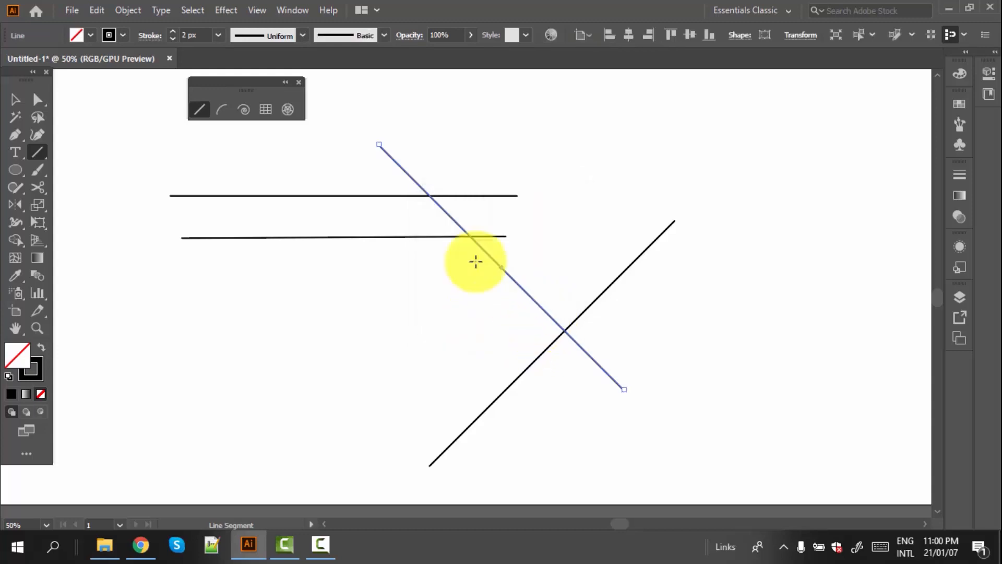
Move the 135° line so its lower endpoint meets the upper endpoint of the 45° line exactly
{"action": "left_click", "coordinate": [16, 99]}
{"action": "left_click_drag", "start_coordinate": [544, 310], "coordinate": [555, 178]}
{"action": "left_click_drag", "start_coordinate": [595, 150], "coordinate": [599, 141]}
{"action": "left_click_drag", "start_coordinate": [669, 210], "coordinate": [672, 216]}
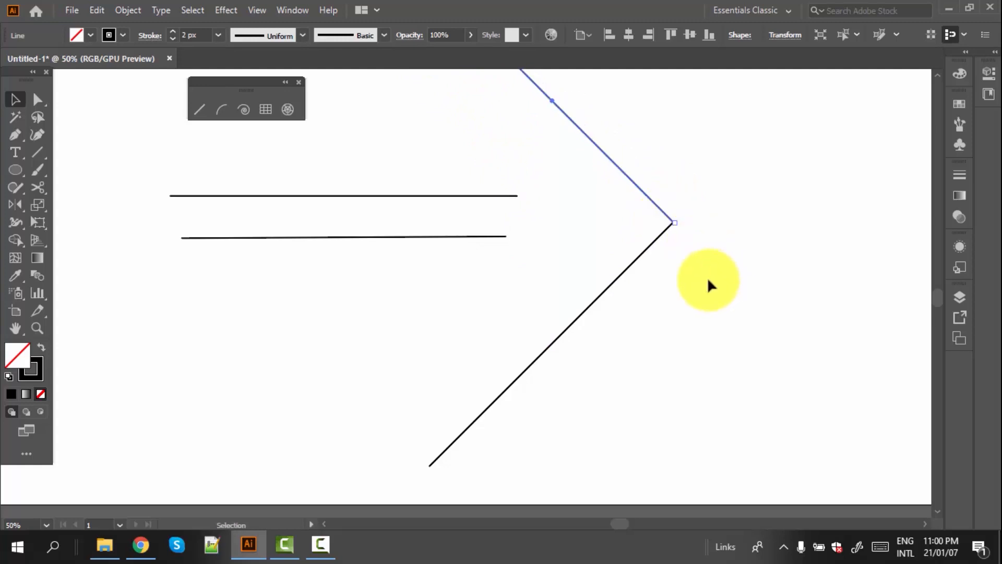
{"action": "scroll", "coordinate": [685, 230], "scroll_direction": "up", "scroll_amount": 2}
{"action": "scroll", "coordinate": [663, 201], "scroll_direction": "up", "scroll_amount": 4}
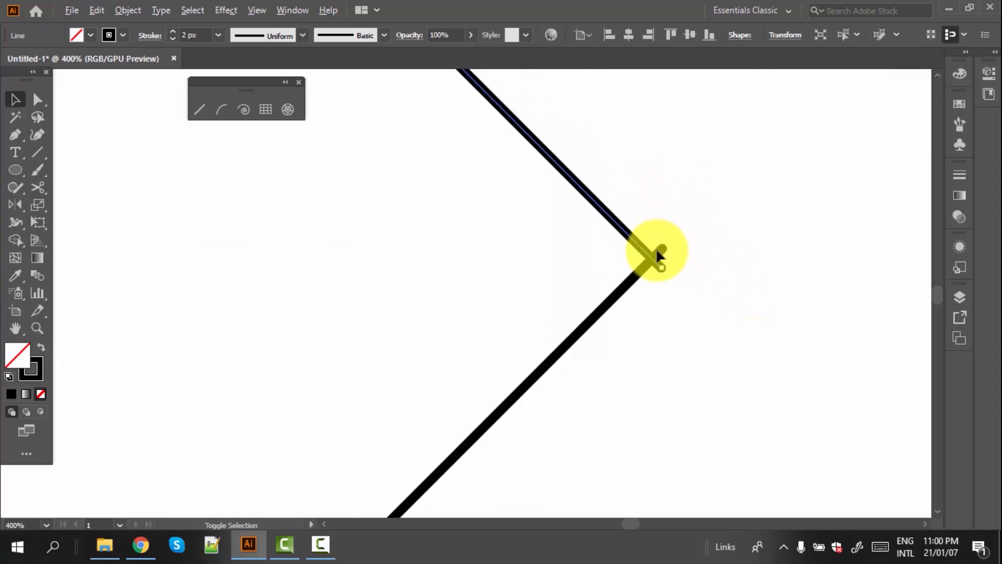
{"action": "left_click_drag", "start_coordinate": [660, 265], "coordinate": [660, 245]}
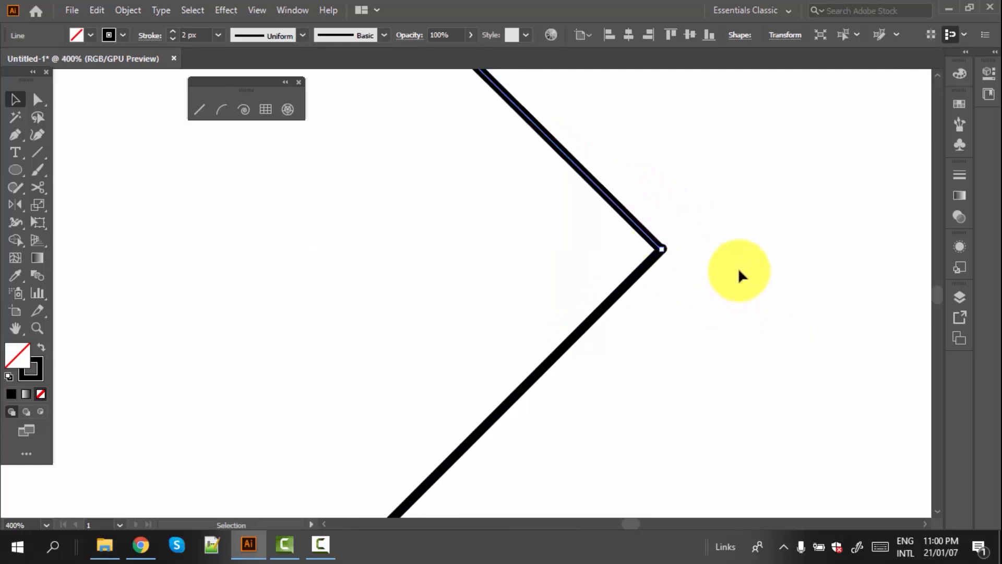
Draw a line from the 45° line's lower end along it and on beyond the corner where the two diagonals meet
{"action": "scroll", "coordinate": [731, 251], "scroll_direction": "down", "scroll_amount": 7}
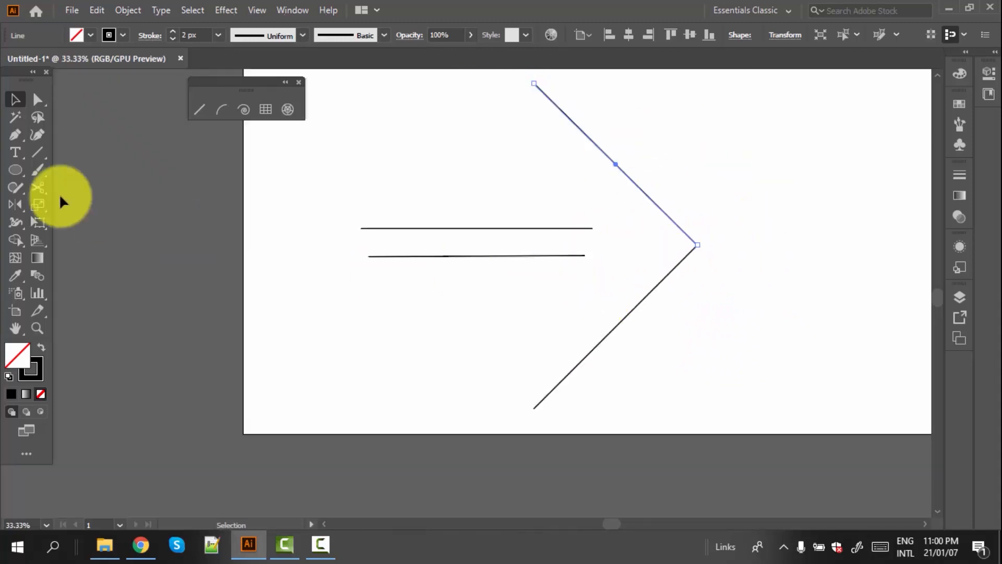
{"action": "left_click", "coordinate": [32, 154]}
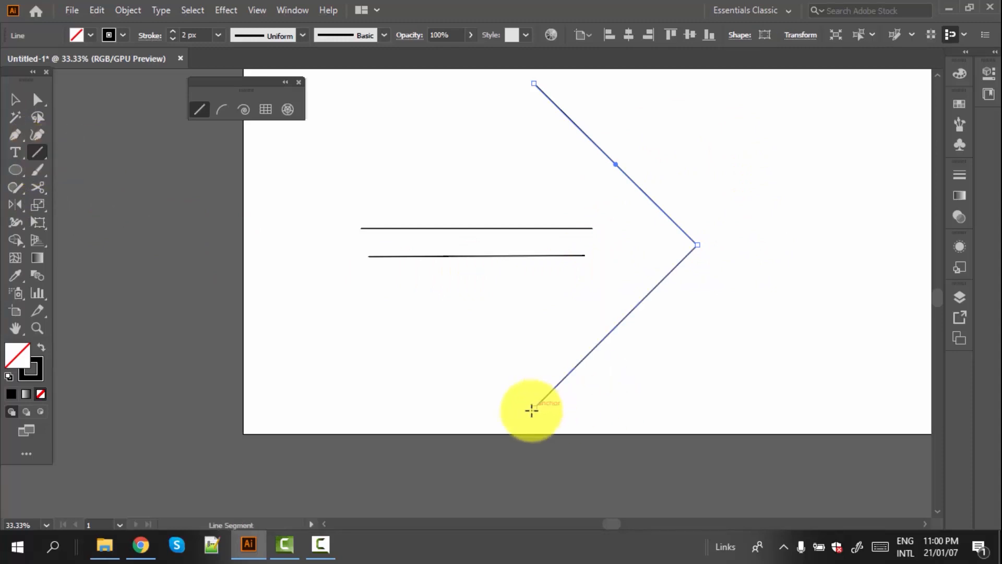
{"action": "mouse_move", "coordinate": [534, 409]}
{"action": "left_mouse_down"}
{"action": "mouse_move", "coordinate": [721, 226]}
{"action": "mouse_move", "coordinate": [744, 183]}
{"action": "mouse_move", "coordinate": [786, 157]}
{"action": "left_mouse_up"}
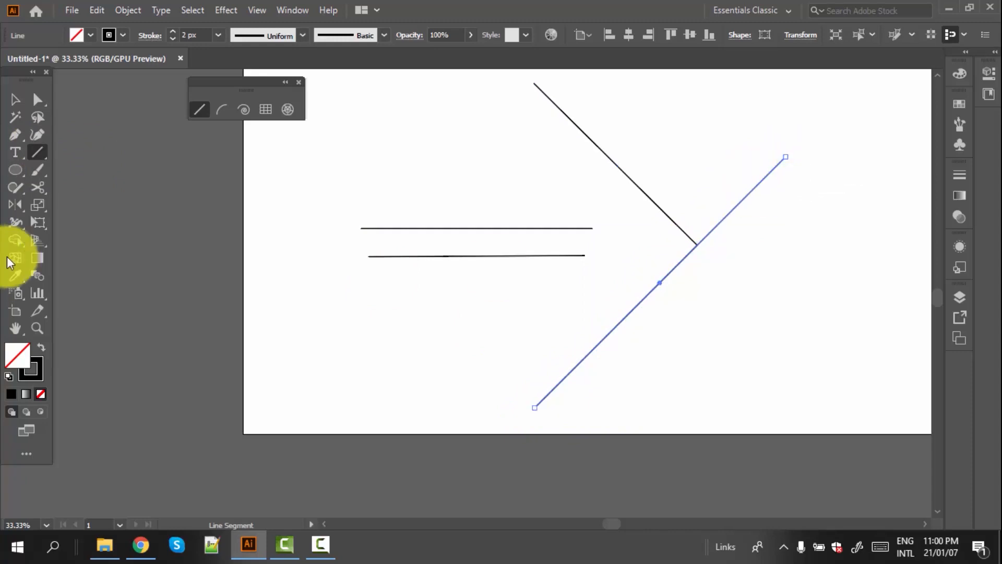
Paint an arc over the corner from one side of the extended line to the other and handwrite "180°" above it
{"action": "left_click", "coordinate": [37, 170]}
{"action": "mouse_move", "coordinate": [653, 287]}
{"action": "left_mouse_down"}
{"action": "mouse_move", "coordinate": [669, 205]}
{"action": "mouse_move", "coordinate": [708, 185]}
{"action": "mouse_move", "coordinate": [744, 200]}
{"action": "left_mouse_up"}
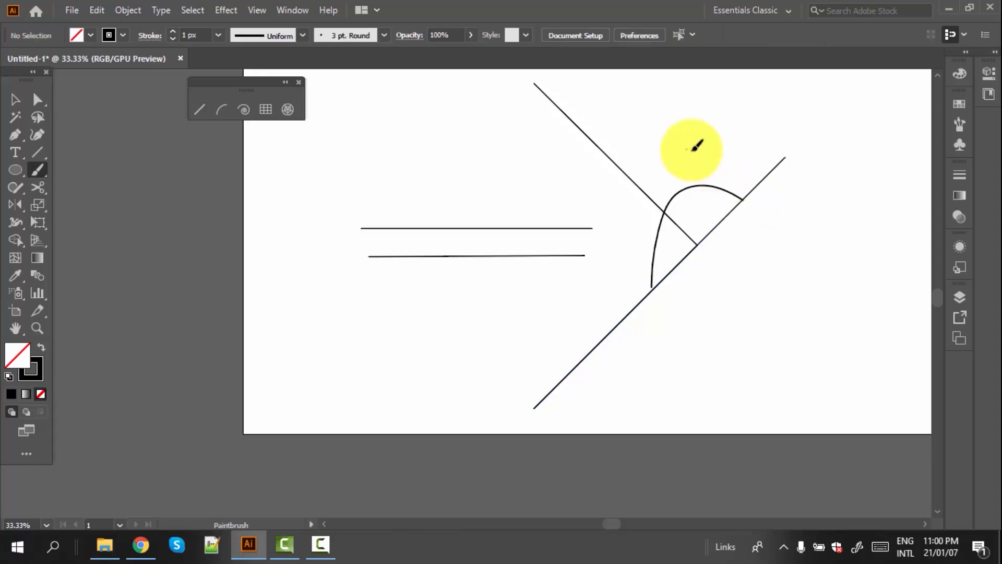
{"action": "left_click_drag", "start_coordinate": [687, 149], "coordinate": [710, 170]}
{"action": "mouse_move", "coordinate": [716, 135]}
{"action": "left_mouse_down"}
{"action": "mouse_move", "coordinate": [719, 161]}
{"action": "mouse_move", "coordinate": [711, 139]}
{"action": "mouse_move", "coordinate": [732, 141]}
{"action": "mouse_move", "coordinate": [733, 121]}
{"action": "left_mouse_up"}
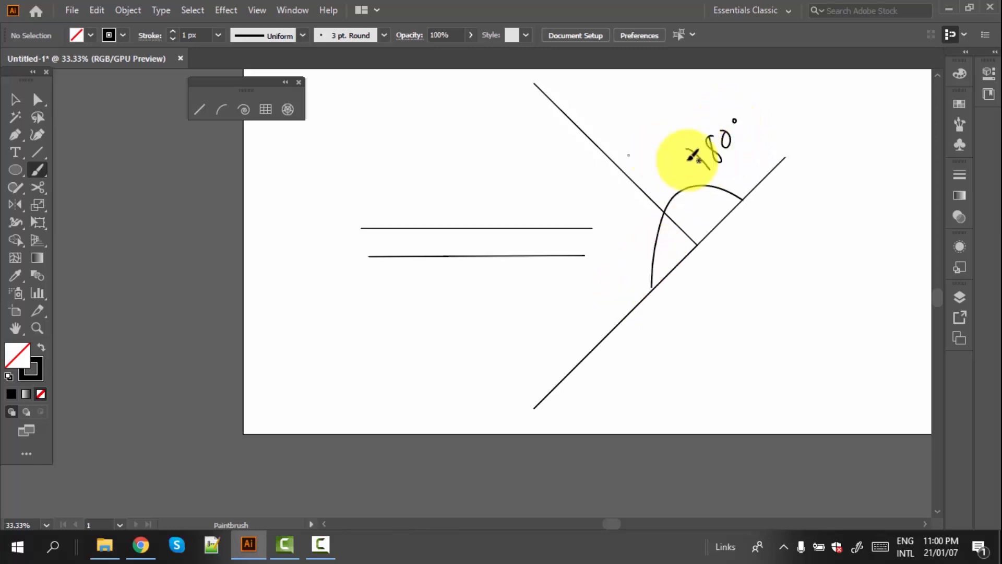
Handwrite "45°" with the Paintbrush to the left of the arc
{"action": "left_click_drag", "start_coordinate": [615, 243], "coordinate": [636, 273]}
{"action": "mouse_move", "coordinate": [635, 222]}
{"action": "left_mouse_down"}
{"action": "mouse_move", "coordinate": [627, 237]}
{"action": "mouse_move", "coordinate": [639, 271]}
{"action": "left_mouse_up"}
{"action": "left_click_drag", "start_coordinate": [643, 216], "coordinate": [643, 218]}
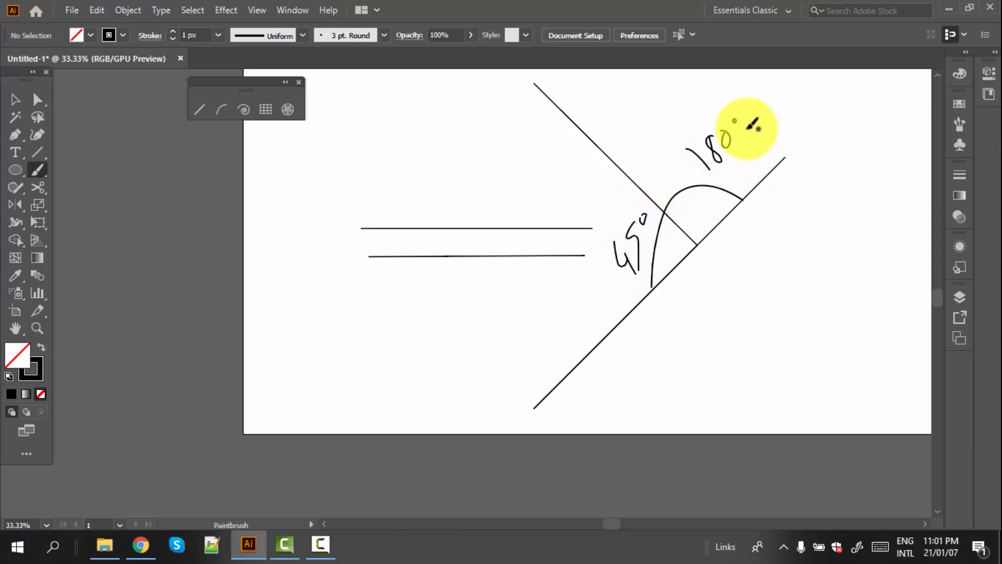
Handwrite "- 45°" after the "180°" note and "135°" to the right of the extended line
{"action": "mouse_move", "coordinate": [743, 129]}
{"action": "left_mouse_down"}
{"action": "mouse_move", "coordinate": [773, 112]}
{"action": "mouse_move", "coordinate": [781, 123]}
{"action": "mouse_move", "coordinate": [779, 100]}
{"action": "mouse_move", "coordinate": [787, 127]}
{"action": "mouse_move", "coordinate": [791, 94]}
{"action": "left_mouse_up"}
{"action": "left_click_drag", "start_coordinate": [775, 186], "coordinate": [786, 220]}
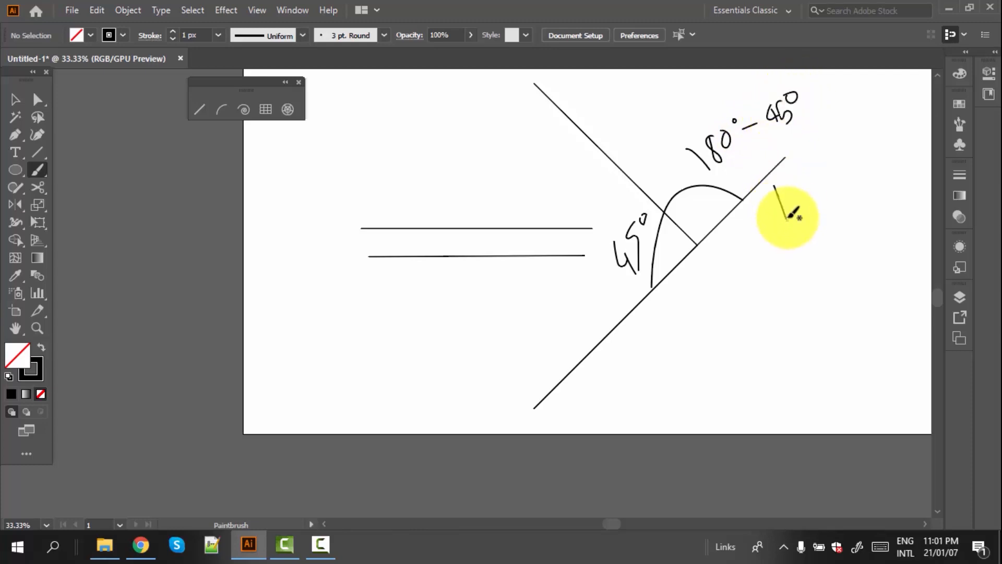
{"action": "mouse_move", "coordinate": [788, 179]}
{"action": "left_mouse_down"}
{"action": "mouse_move", "coordinate": [804, 197]}
{"action": "mouse_move", "coordinate": [797, 214]}
{"action": "left_mouse_up"}
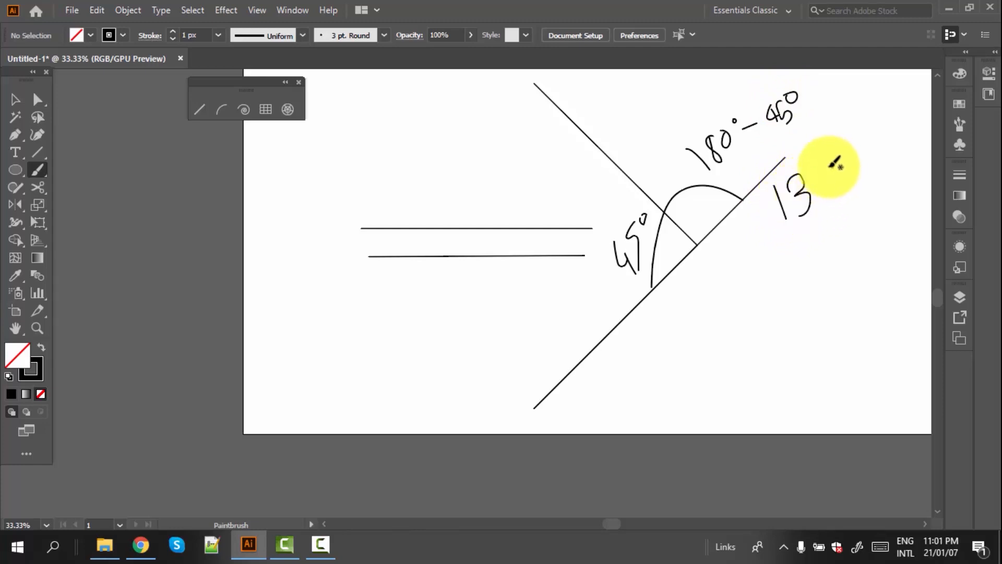
{"action": "mouse_move", "coordinate": [811, 178]}
{"action": "left_mouse_down"}
{"action": "mouse_move", "coordinate": [833, 183]}
{"action": "mouse_move", "coordinate": [822, 210]}
{"action": "left_mouse_up"}
{"action": "left_click_drag", "start_coordinate": [810, 170], "coordinate": [831, 151]}
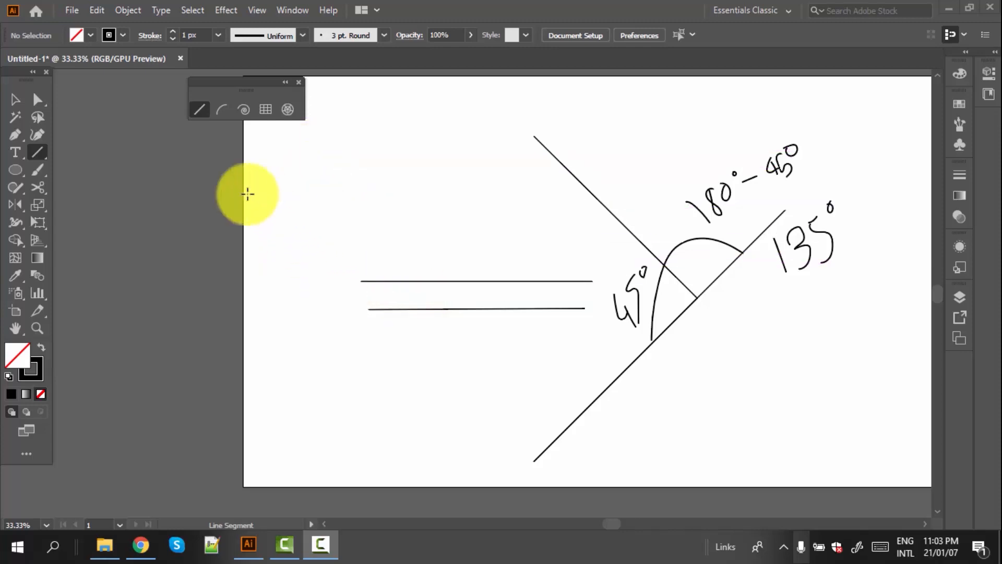
Select all the artwork on the artboard and delete it
{"action": "left_click", "coordinate": [15, 99]}
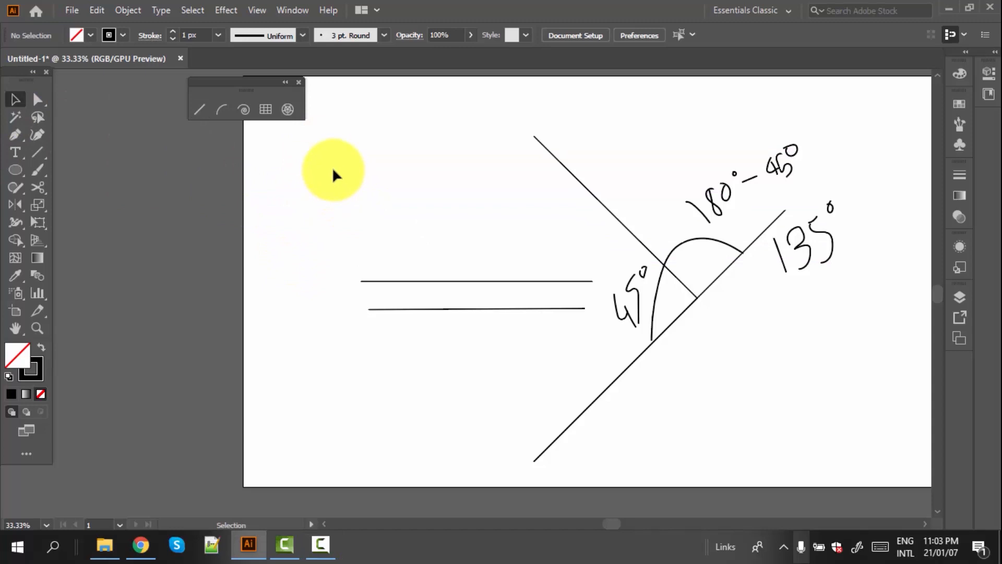
{"action": "key", "text": "ctrl+a"}
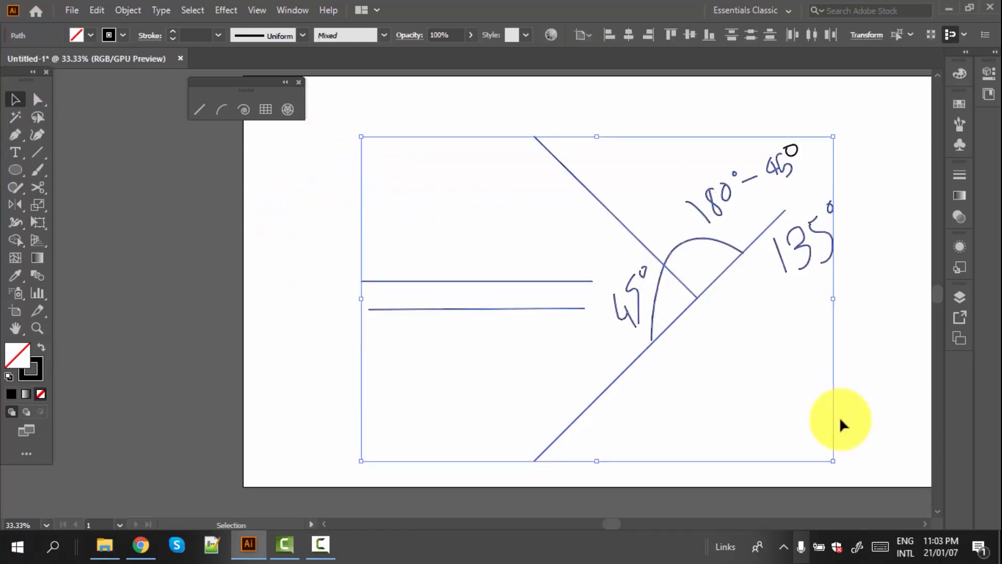
{"action": "key", "text": "Delete"}
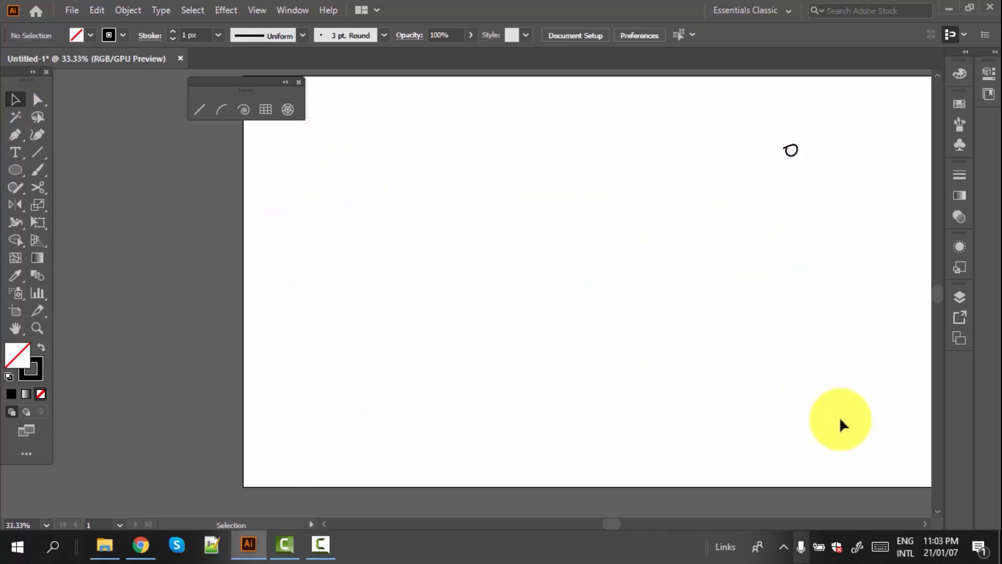
Draw a horizontal line about 831 px long across the artboard with the Line Segment tool
{"action": "left_click", "coordinate": [37, 152]}
{"action": "left_click_drag", "start_coordinate": [292, 256], "coordinate": [611, 256]}
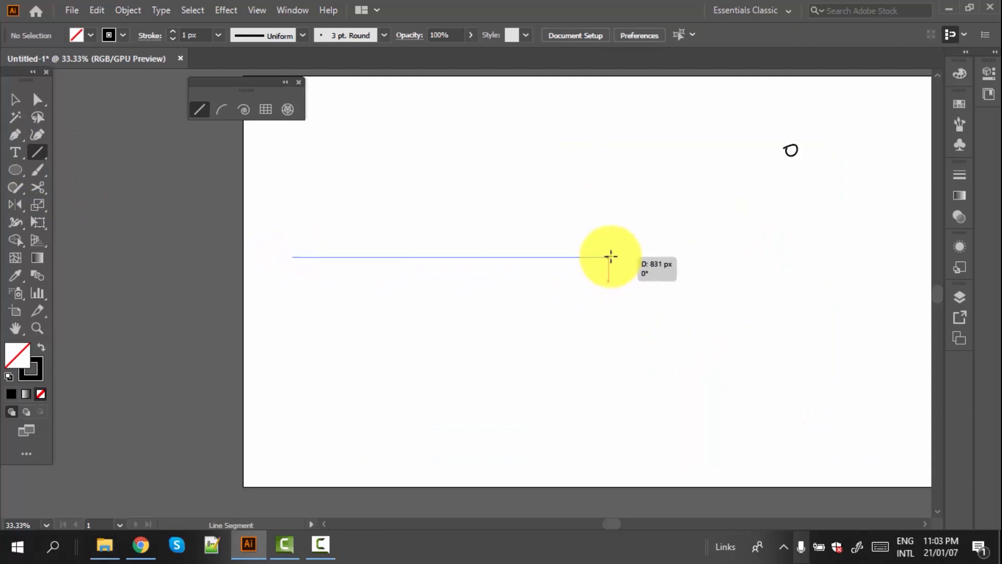
{"action": "left_click_drag", "start_coordinate": [611, 256], "coordinate": [610, 256]}
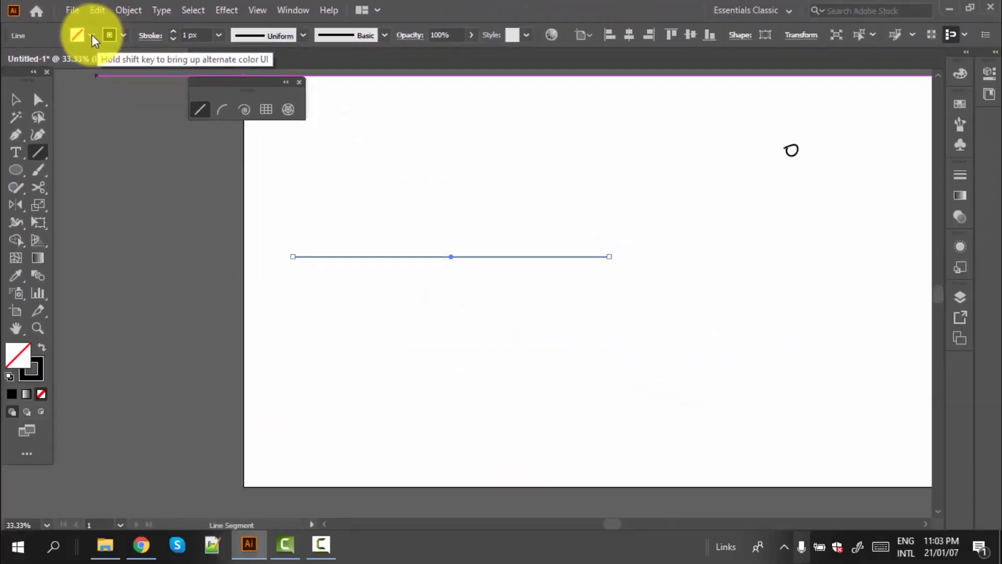
Examine the fill and stroke colour swatches available for the selected line
{"action": "left_click", "coordinate": [211, 81]}
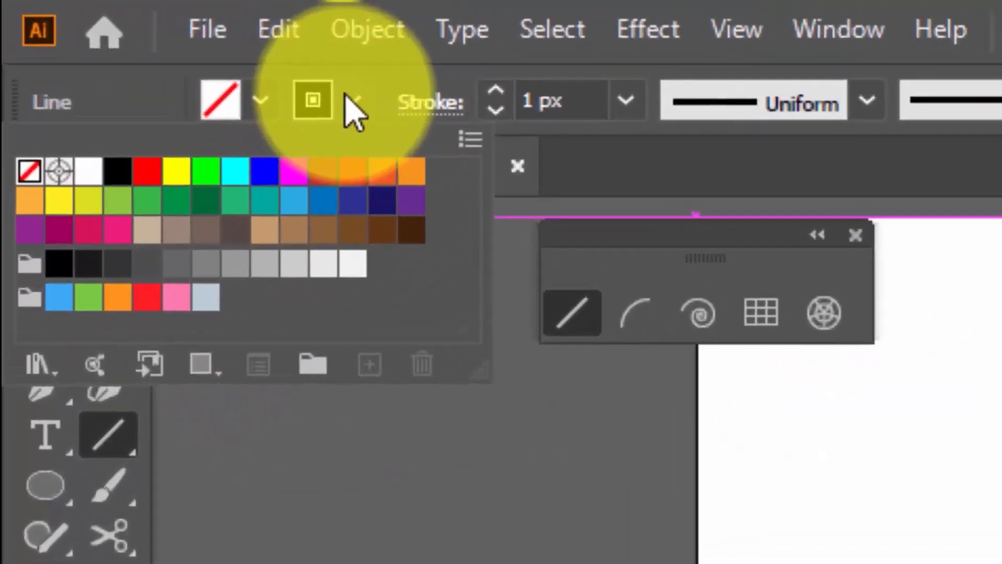
{"action": "left_click", "coordinate": [247, 69]}
{"action": "left_click", "coordinate": [246, 68]}
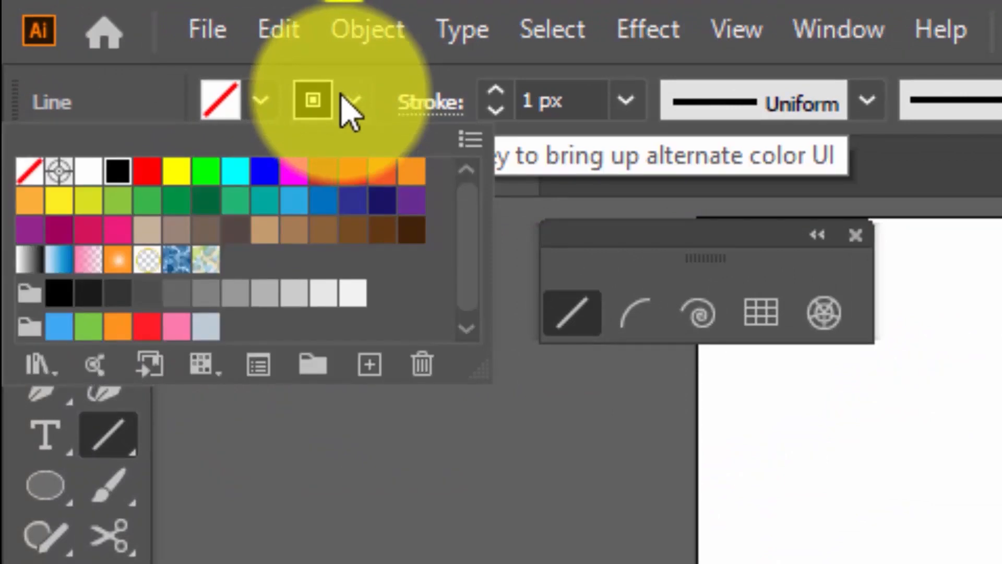
{"action": "left_click", "coordinate": [755, 563]}
Activate the Pen tool and set the fill colour to red
{"action": "left_click", "coordinate": [45, 386]}
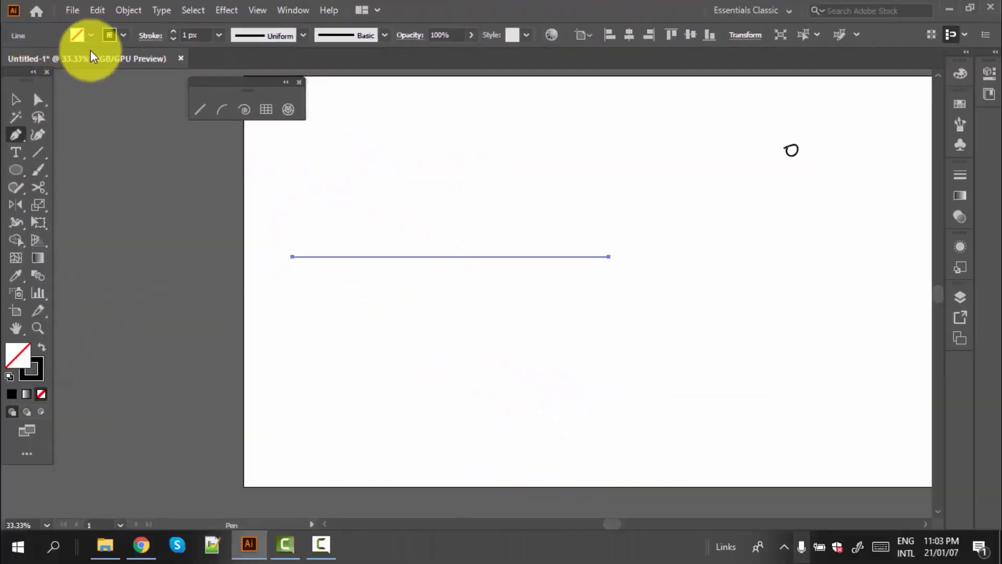
{"action": "left_click", "coordinate": [88, 35]}
{"action": "left_click", "coordinate": [51, 59]}
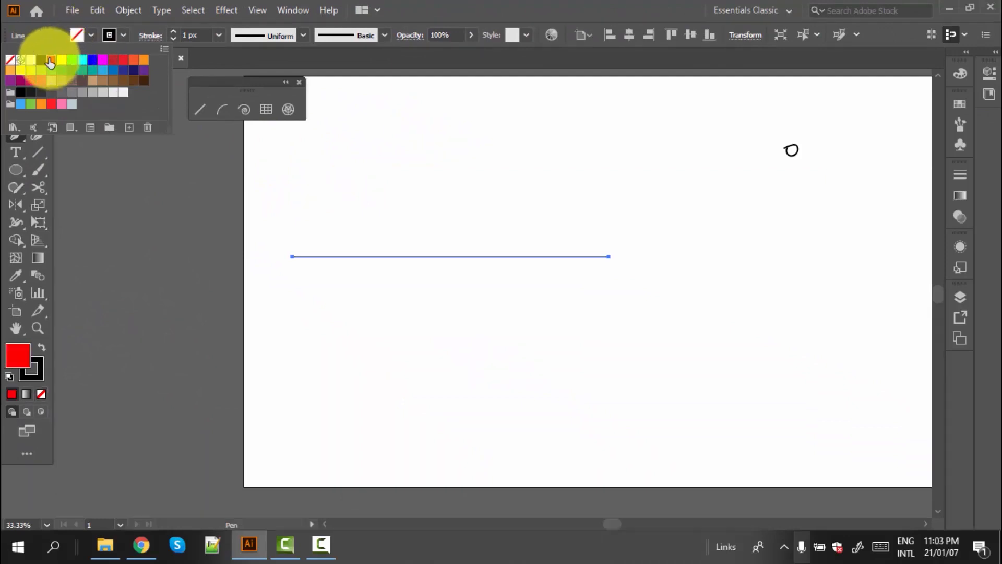
Draw a flat, roughly triangular path above the line with the Pen tool
{"action": "left_click", "coordinate": [19, 143]}
{"action": "left_click_drag", "start_coordinate": [325, 142], "coordinate": [375, 121]}
{"action": "left_click", "coordinate": [425, 109]}
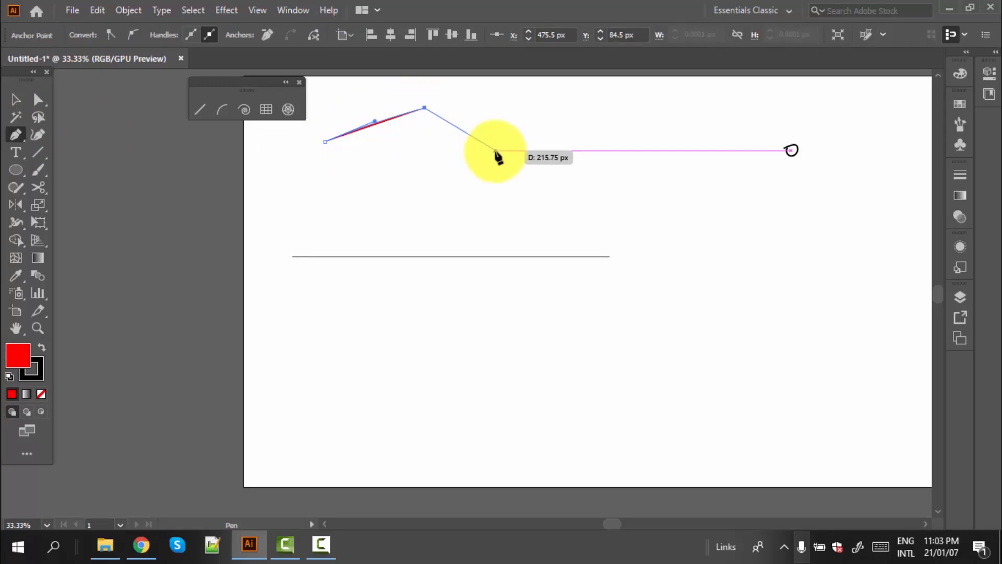
{"action": "left_click", "coordinate": [495, 149]}
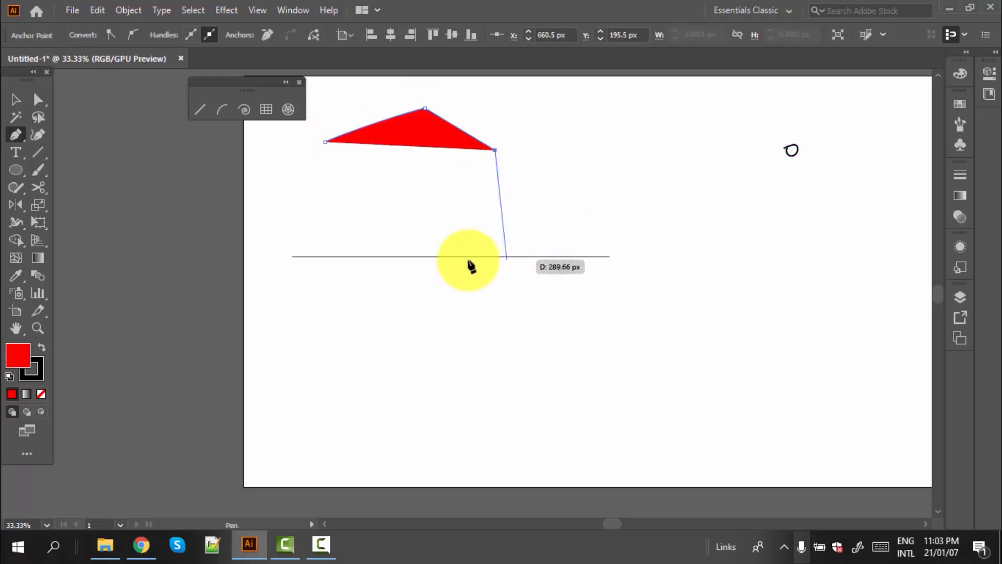
{"action": "left_click", "coordinate": [325, 142]}
Select the horizontal line and give it a red stroke with a 16 px weight
{"action": "left_click", "coordinate": [14, 101]}
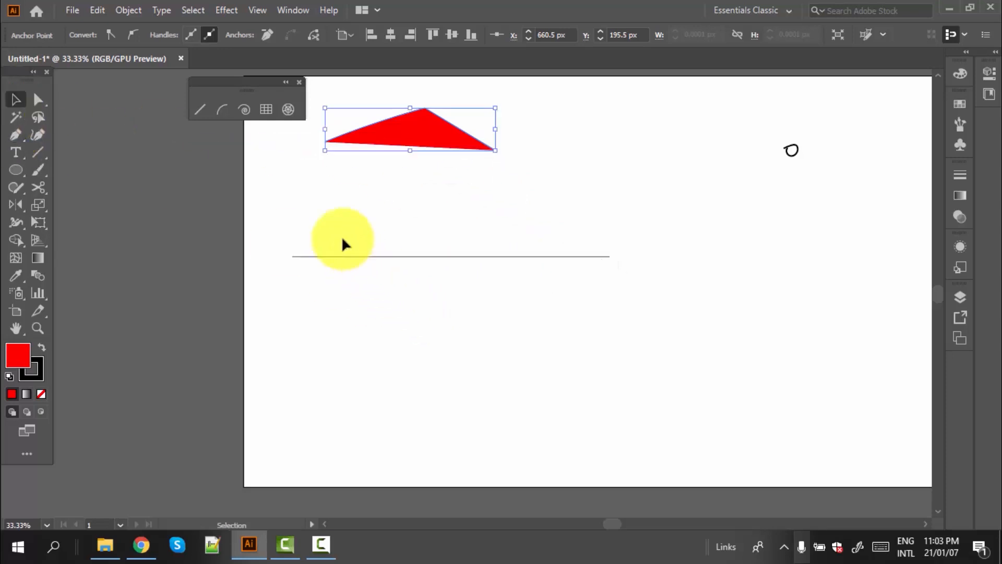
{"action": "left_click_drag", "start_coordinate": [294, 235], "coordinate": [340, 287]}
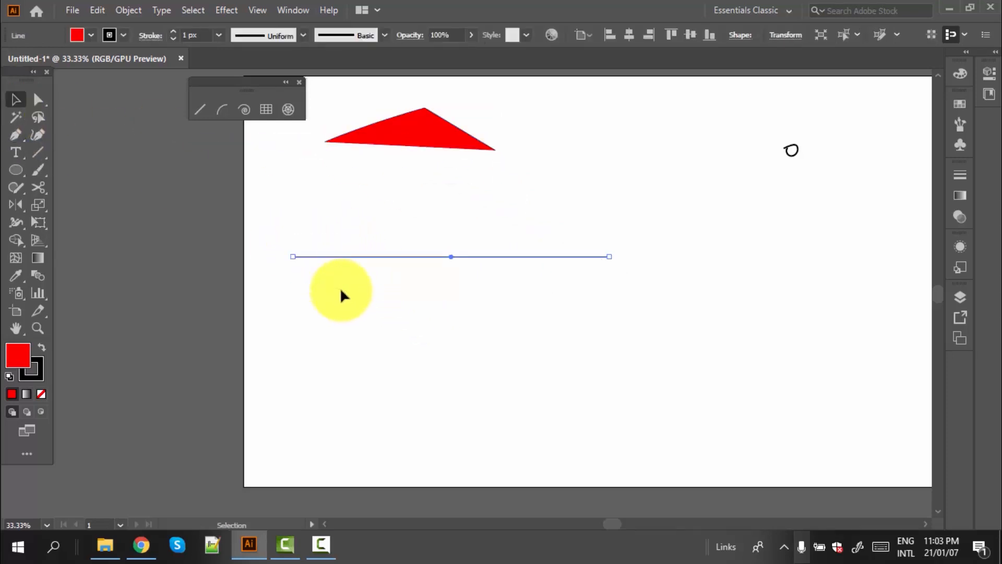
{"action": "left_click", "coordinate": [123, 35]}
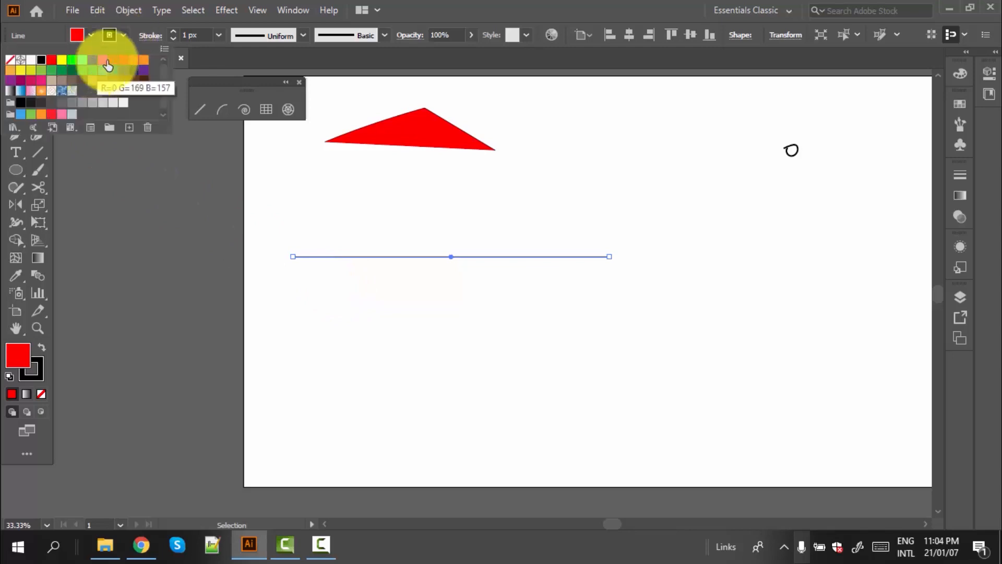
{"action": "left_click", "coordinate": [112, 60]}
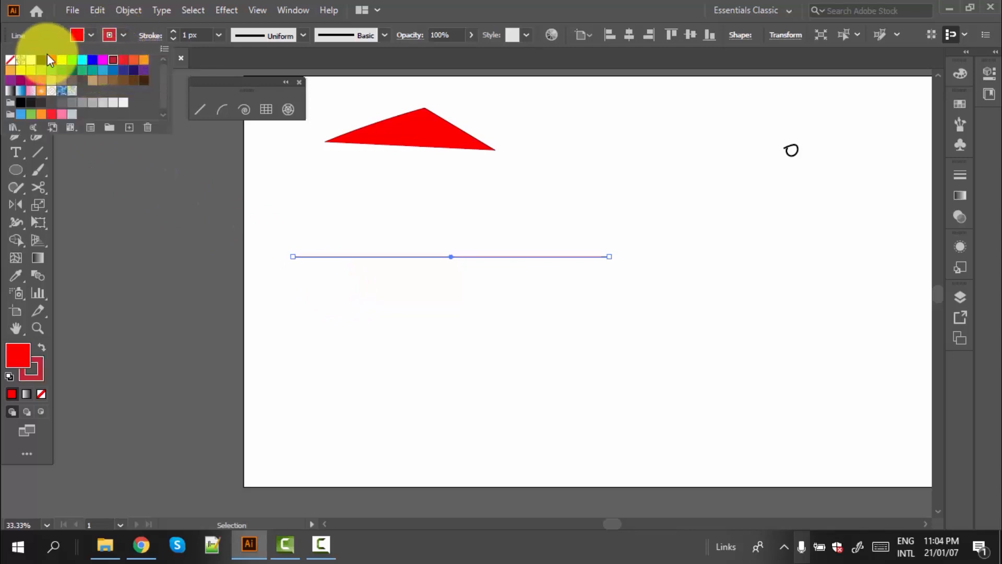
{"action": "left_click", "coordinate": [218, 35]}
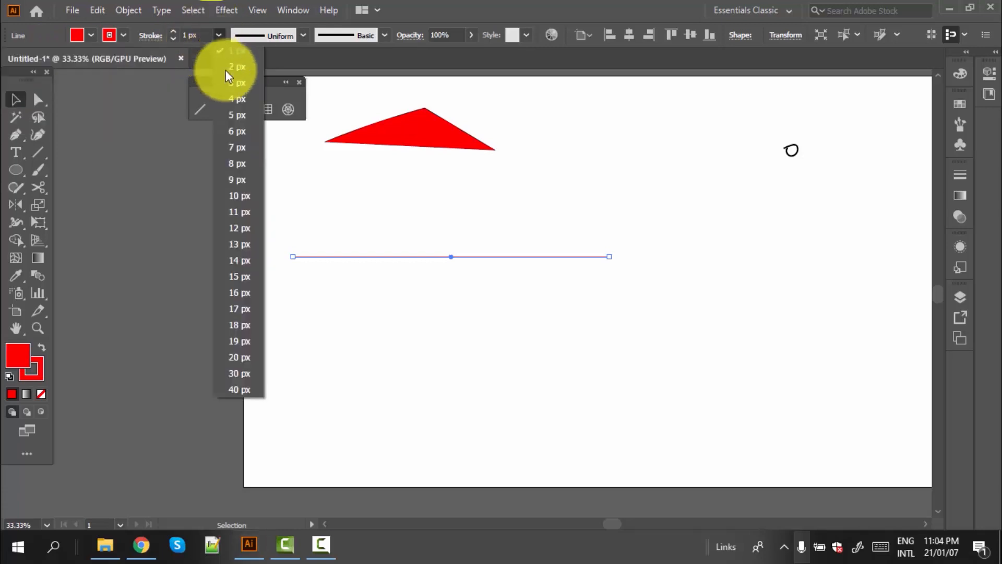
{"action": "left_click", "coordinate": [242, 292]}
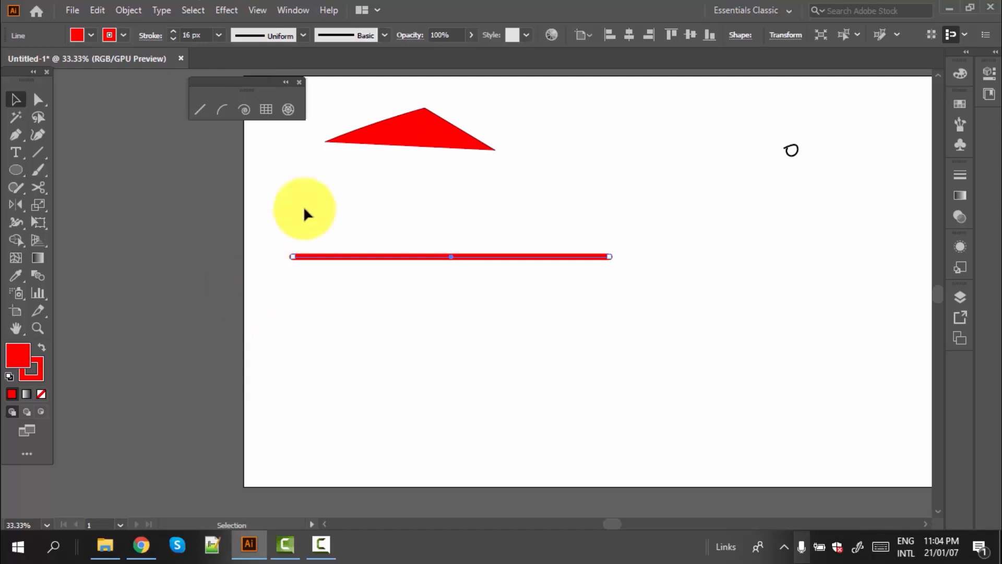
Try another variable width profile on the line and return it to Uniform
{"action": "left_click", "coordinate": [302, 35]}
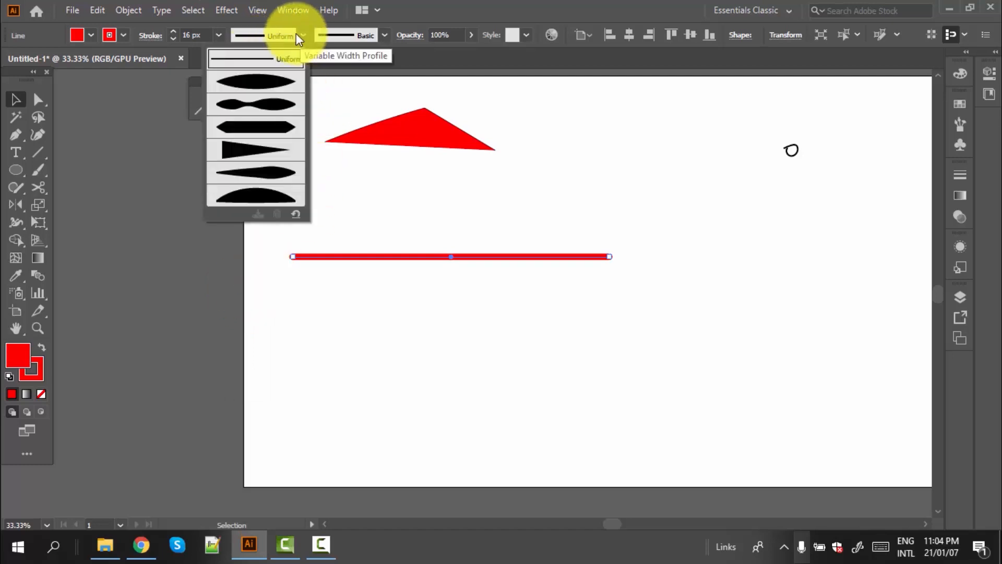
{"action": "left_click", "coordinate": [269, 126]}
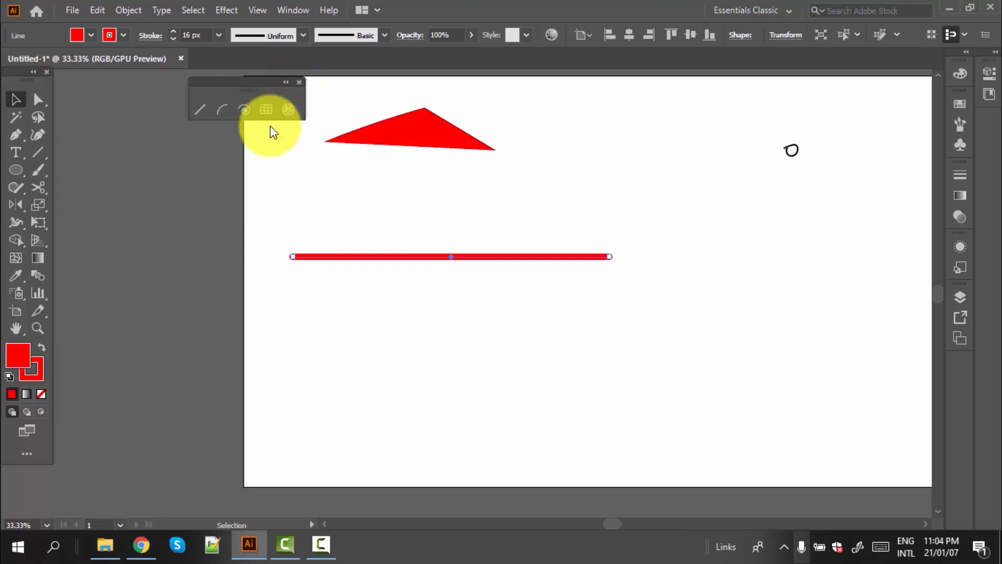
{"action": "left_click", "coordinate": [299, 33]}
{"action": "left_click", "coordinate": [264, 58]}
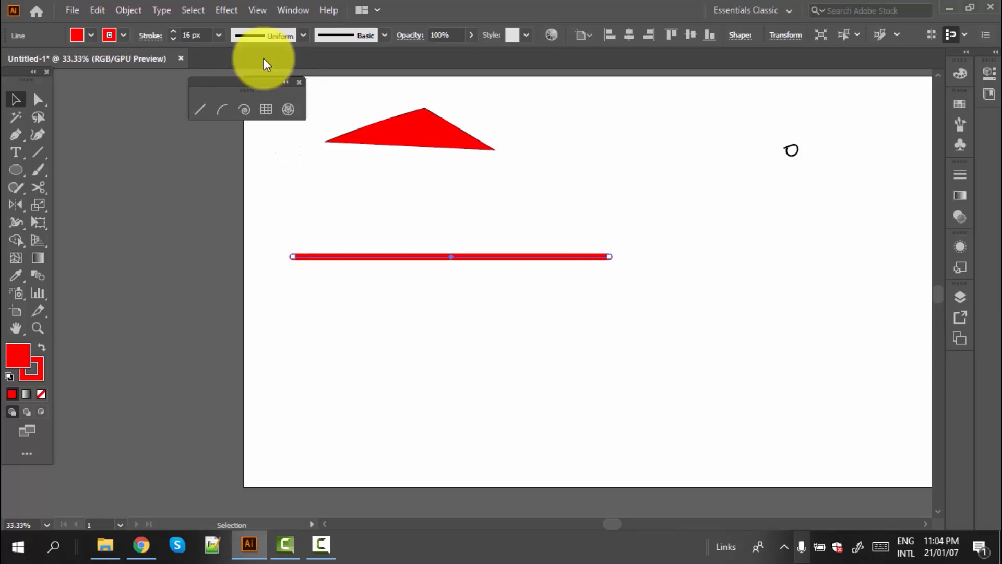
Open the Stroke settings and set the line's weight to 18 px
{"action": "left_click", "coordinate": [296, 8]}
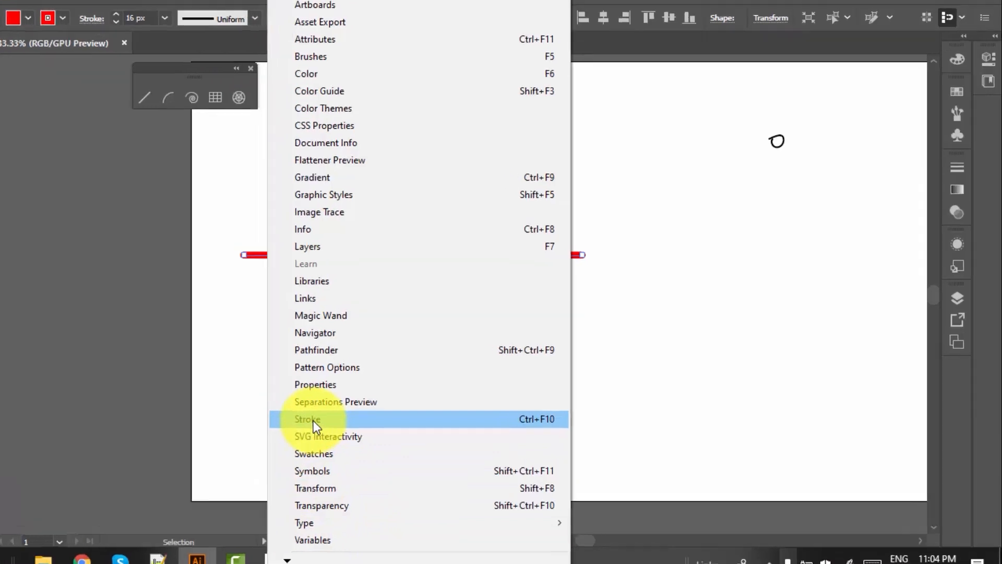
{"action": "left_click", "coordinate": [358, 411]}
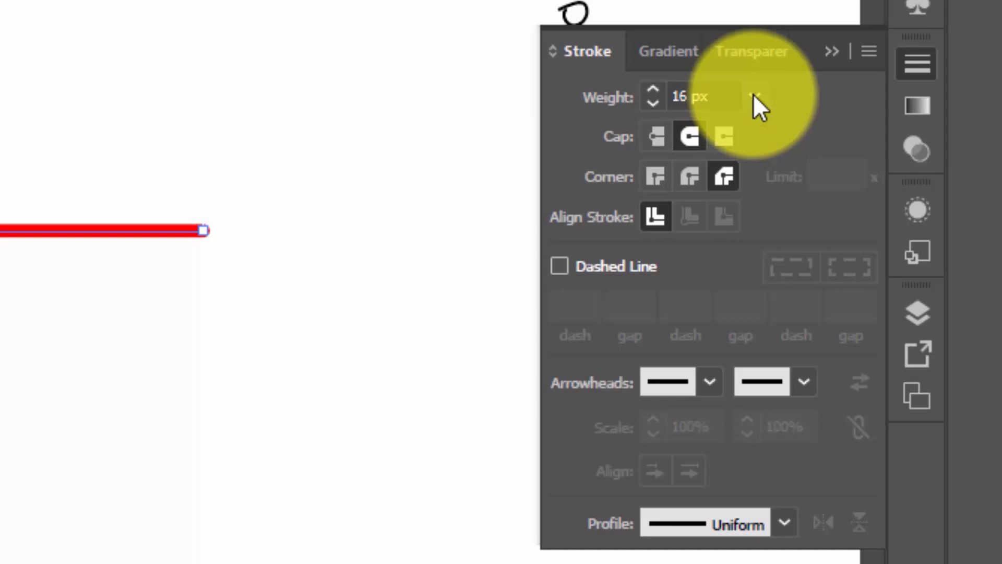
{"action": "left_click", "coordinate": [754, 96]}
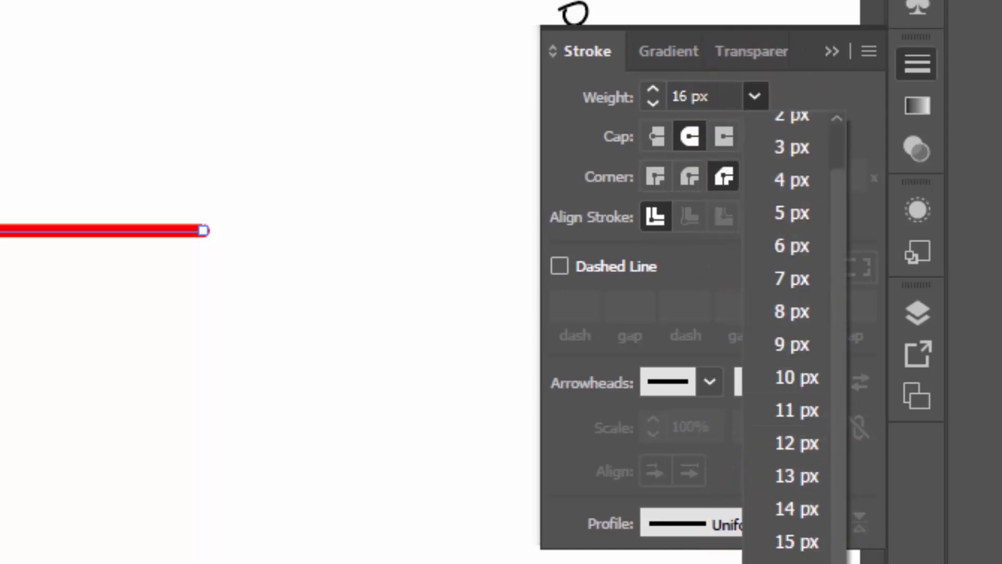
{"action": "left_click", "coordinate": [796, 563]}
{"action": "left_click", "coordinate": [750, 95]}
{"action": "left_click", "coordinate": [750, 95]}
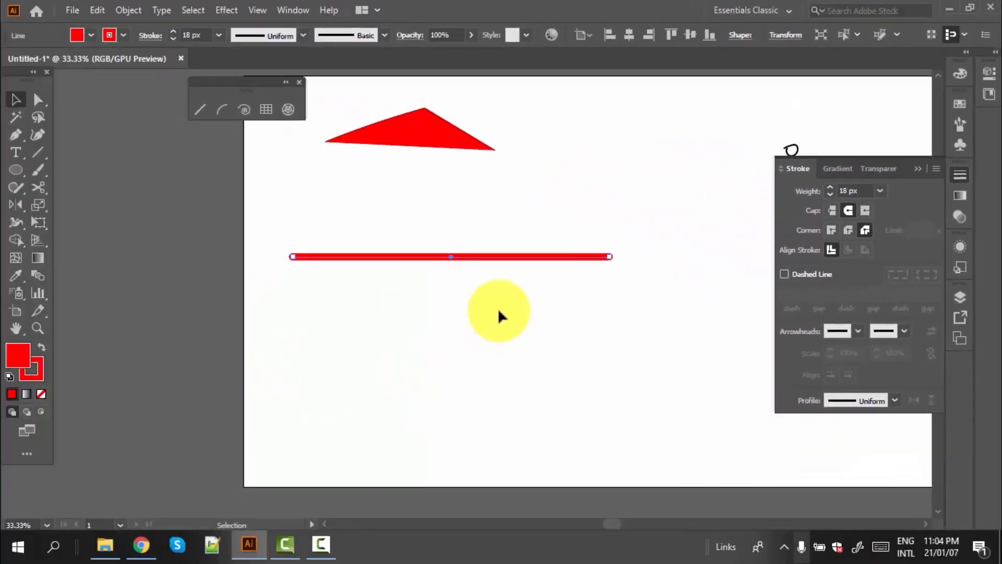
Compare the Round and Projecting caps on the line's ends and finish with the Butt cap
{"action": "scroll", "coordinate": [543, 269], "scroll_direction": "up", "scroll_amount": 2}
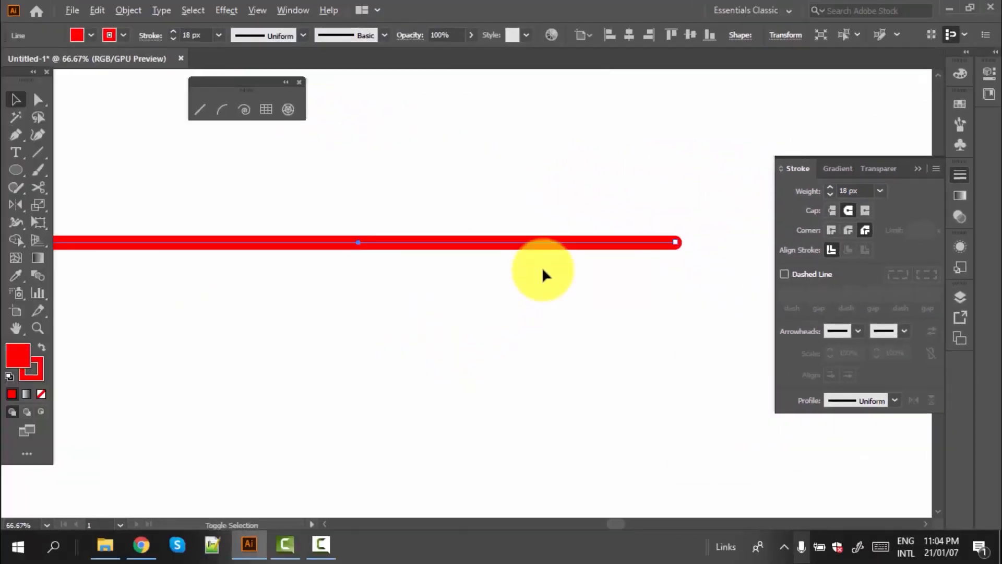
{"action": "scroll", "coordinate": [543, 269], "scroll_direction": "down", "scroll_amount": 1}
{"action": "scroll", "coordinate": [248, 255], "scroll_direction": "up", "scroll_amount": 1}
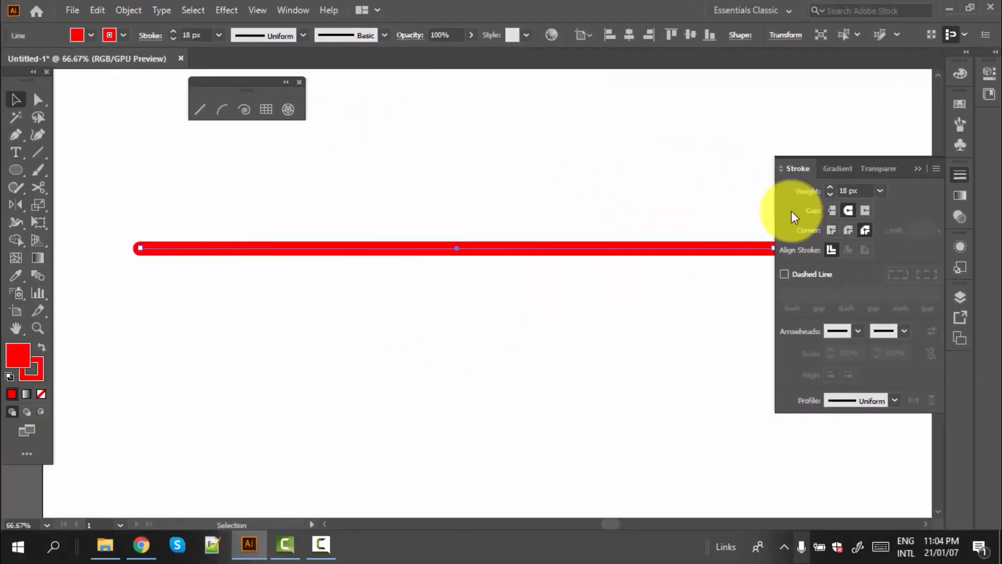
{"action": "left_click", "coordinate": [849, 211]}
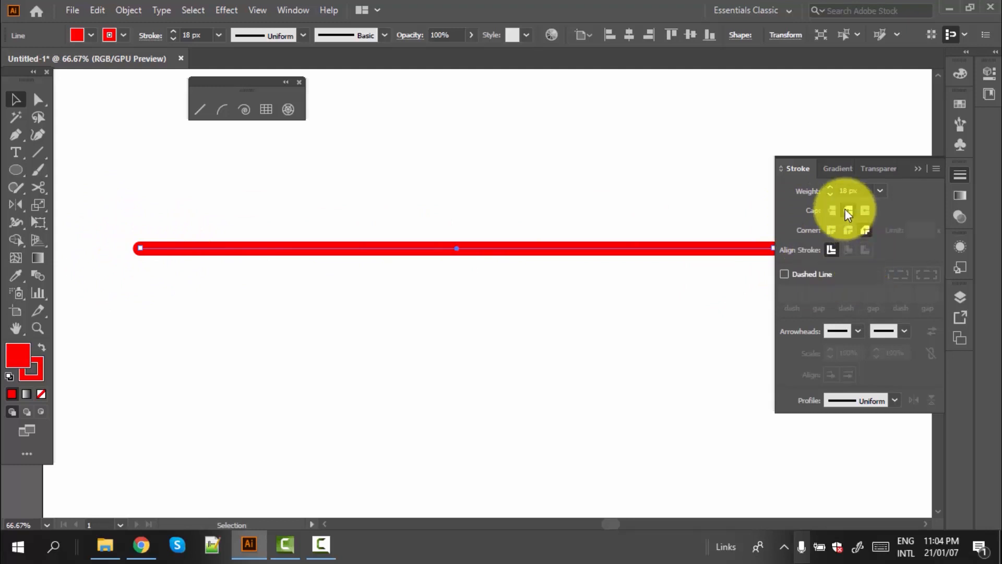
{"action": "left_click", "coordinate": [865, 211]}
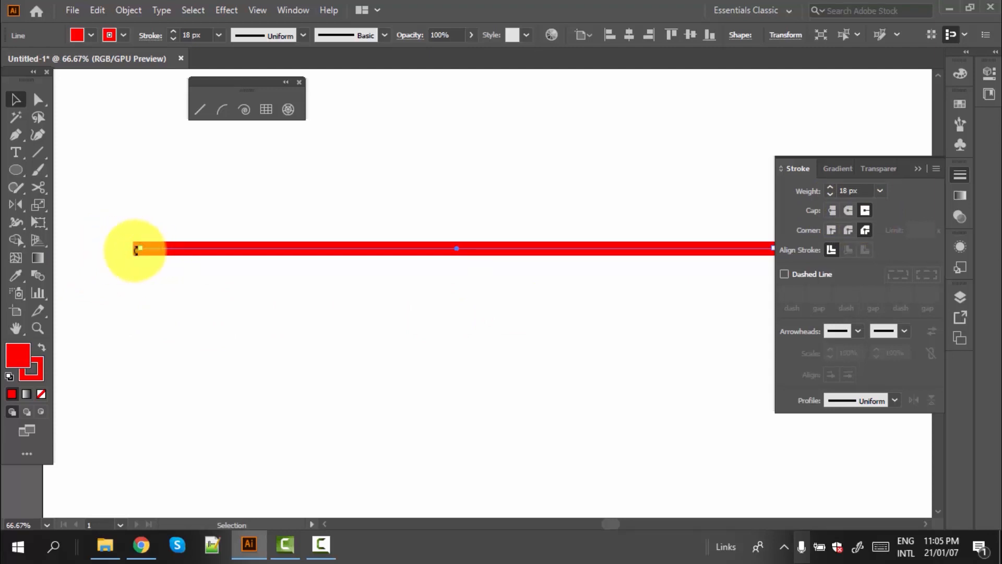
{"action": "left_click", "coordinate": [832, 211]}
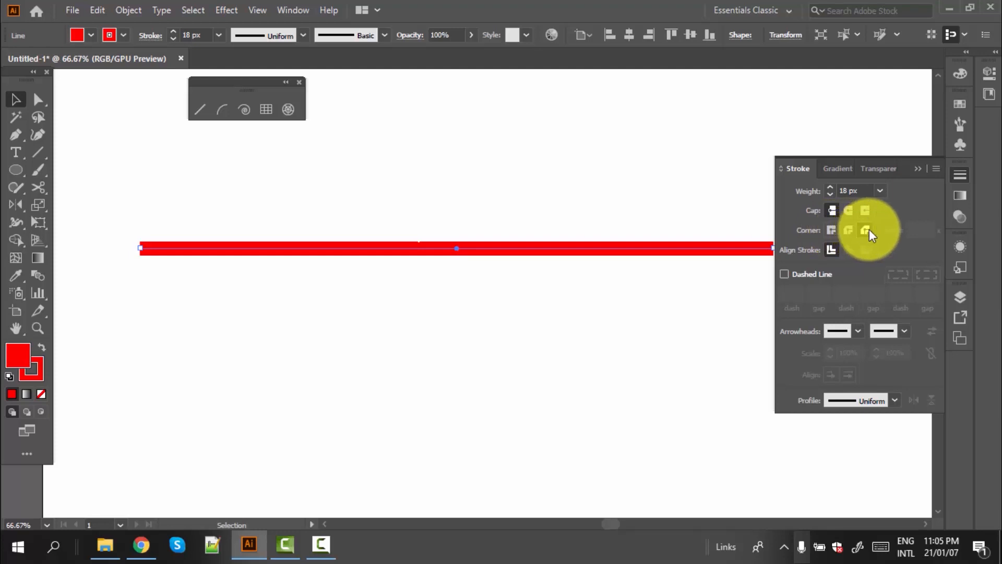
Draw an open three-point path with one corner above the line using the Pen tool
{"action": "left_click", "coordinate": [14, 137]}
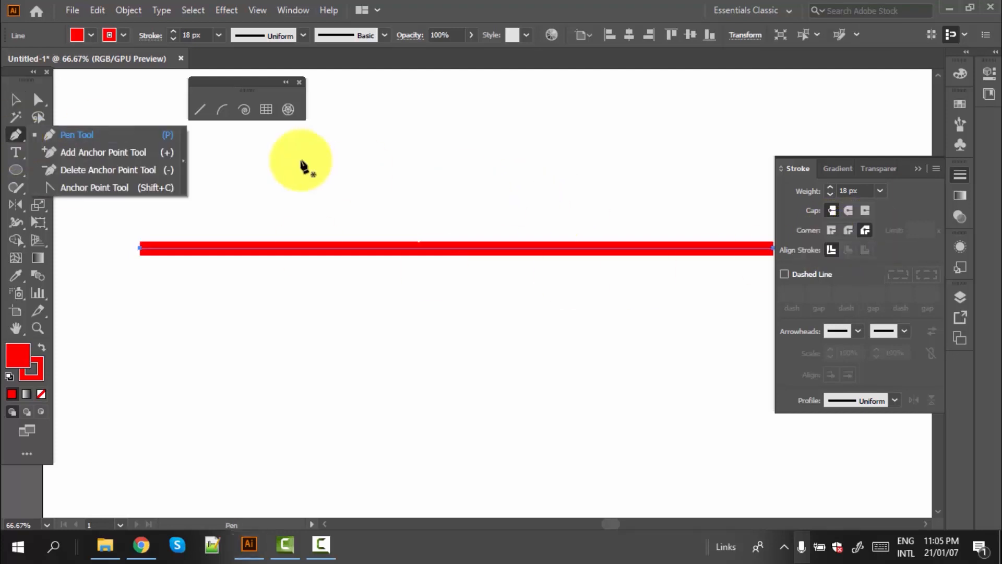
{"action": "left_click", "coordinate": [301, 159]}
{"action": "left_click", "coordinate": [457, 114]}
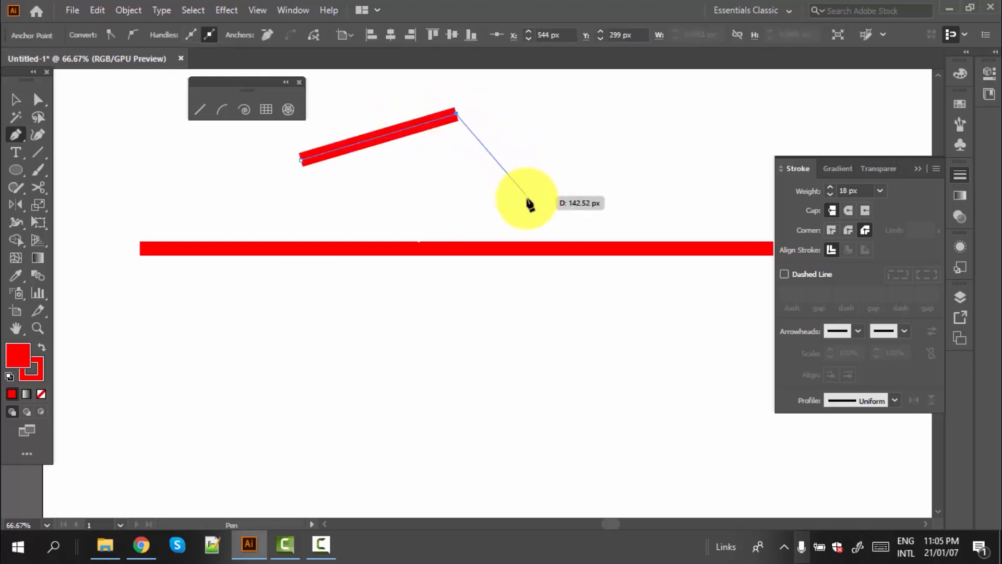
{"action": "left_click", "coordinate": [513, 209]}
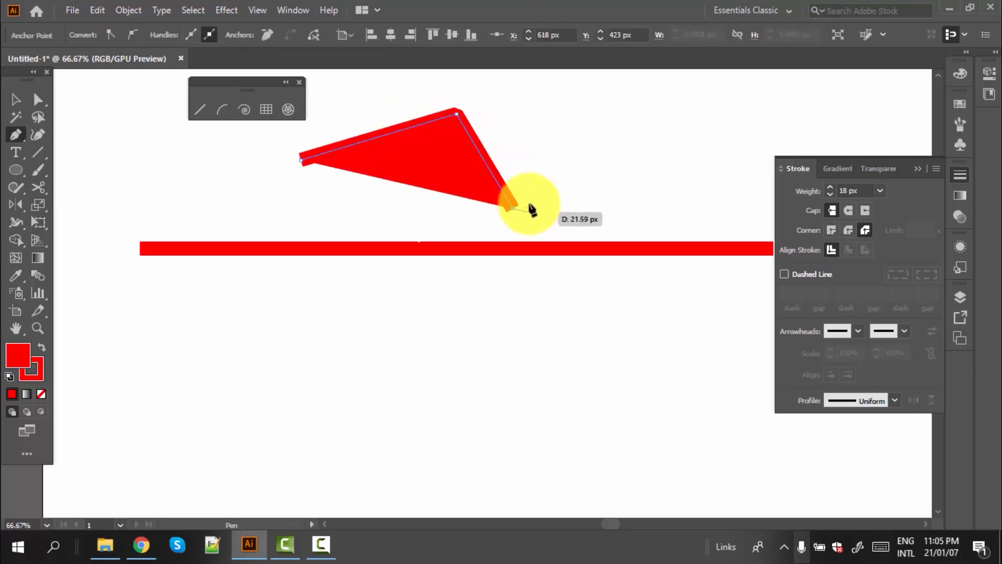
Deselect the new path and set the fill colour to None
{"action": "left_click", "coordinate": [142, 225]}
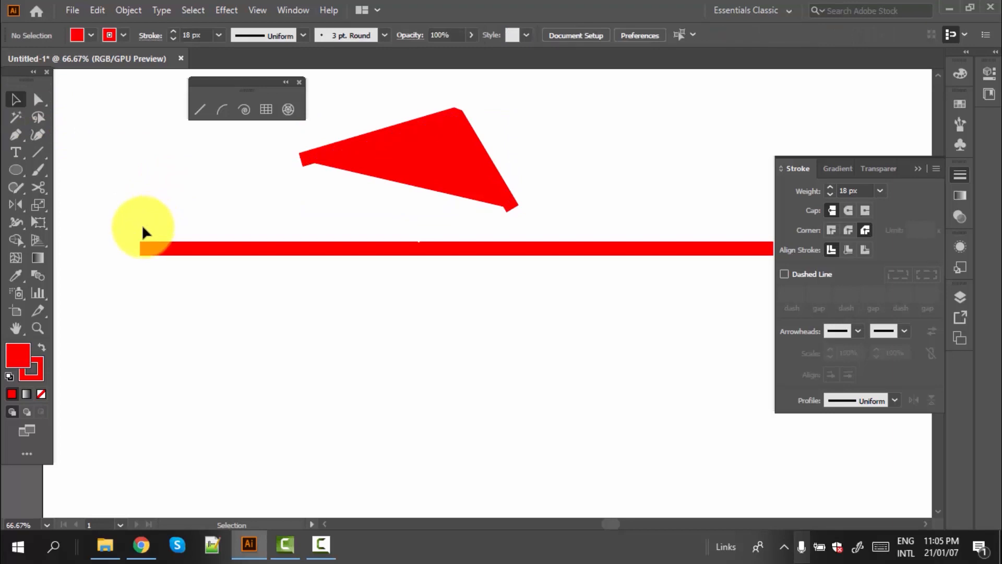
{"action": "left_click", "coordinate": [89, 35]}
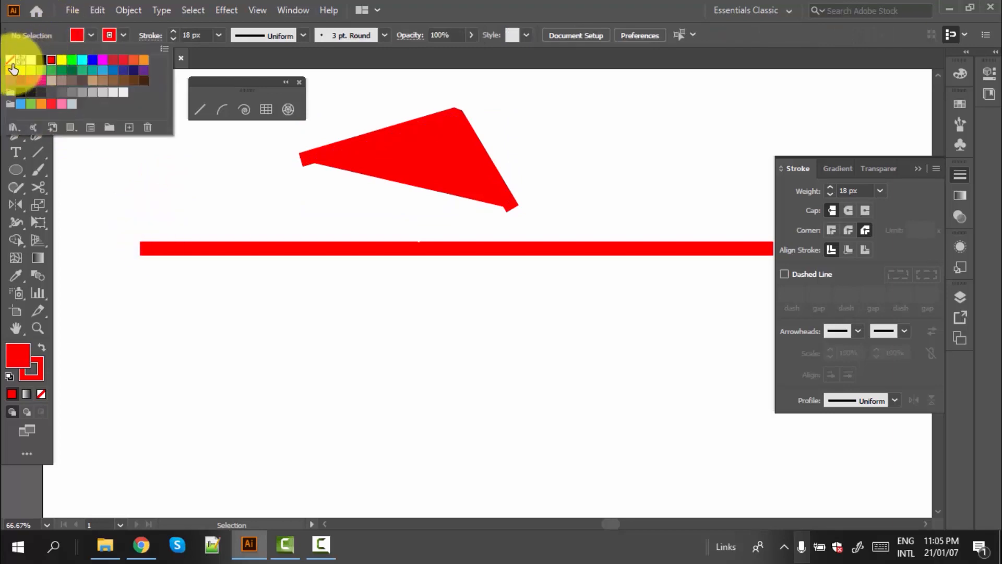
{"action": "left_click", "coordinate": [10, 60]}
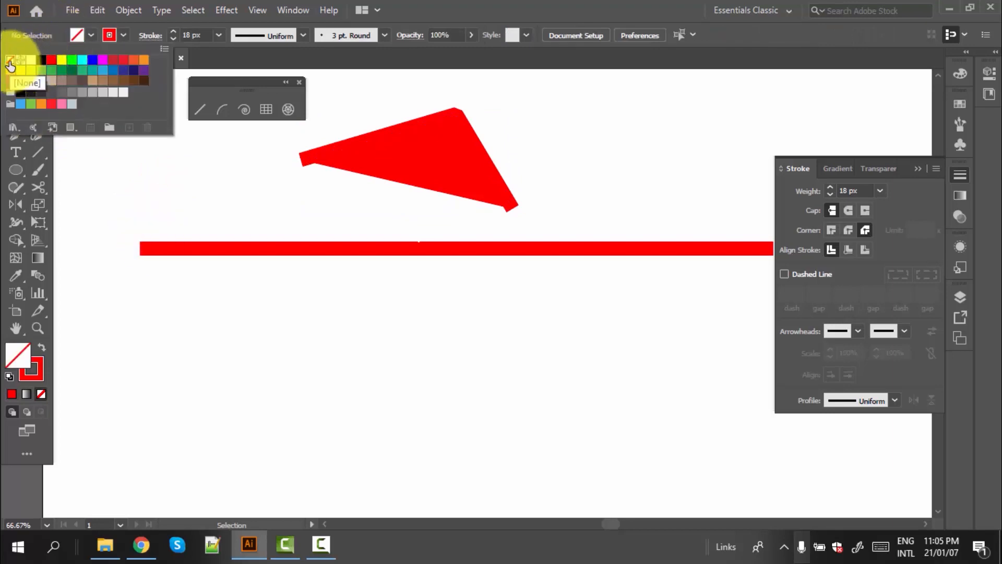
Select the three-point path above the line and set its fill to None
{"action": "left_click", "coordinate": [386, 119]}
{"action": "left_click", "coordinate": [21, 99]}
{"action": "left_click_drag", "start_coordinate": [329, 130], "coordinate": [495, 212]}
{"action": "left_click", "coordinate": [88, 30]}
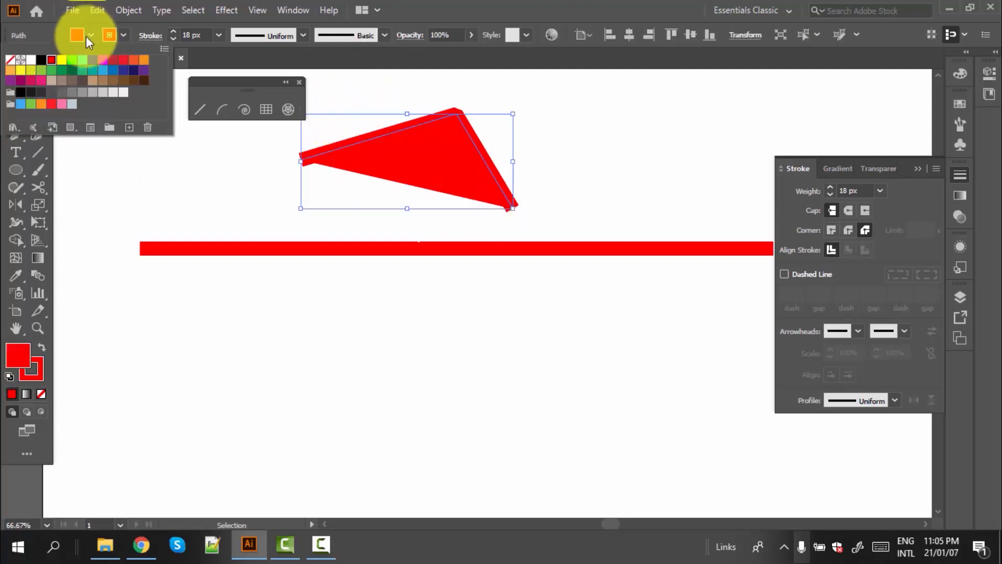
{"action": "left_click", "coordinate": [10, 60]}
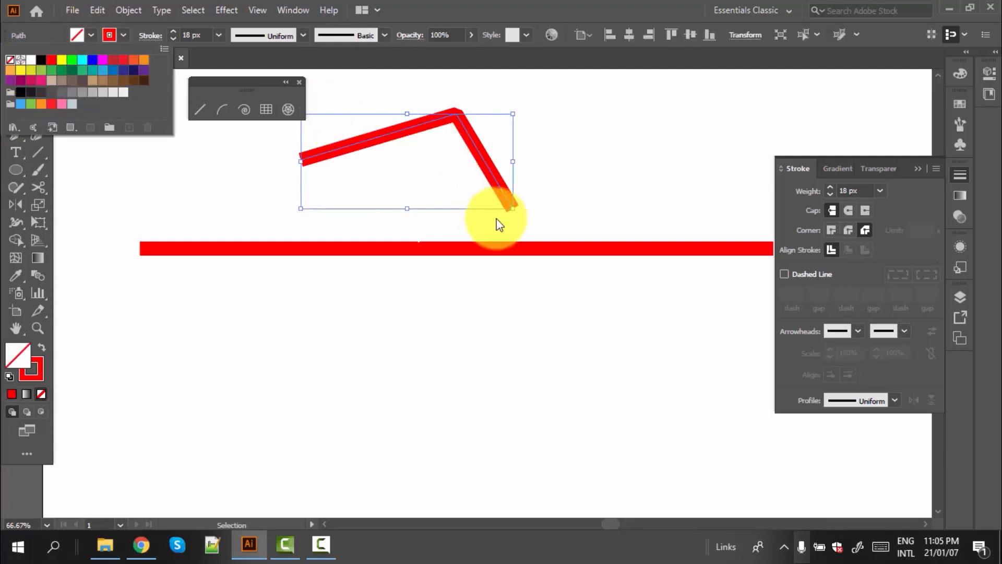
Compare the Miter and Round joins on the path's corner and finish with the Bevel join
{"action": "left_click", "coordinate": [832, 228]}
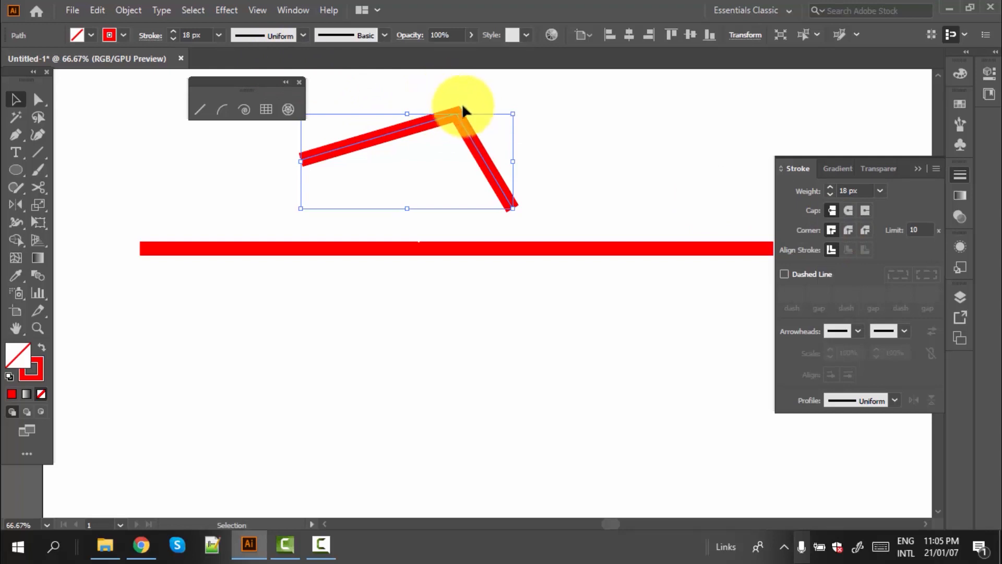
{"action": "left_click", "coordinate": [849, 230]}
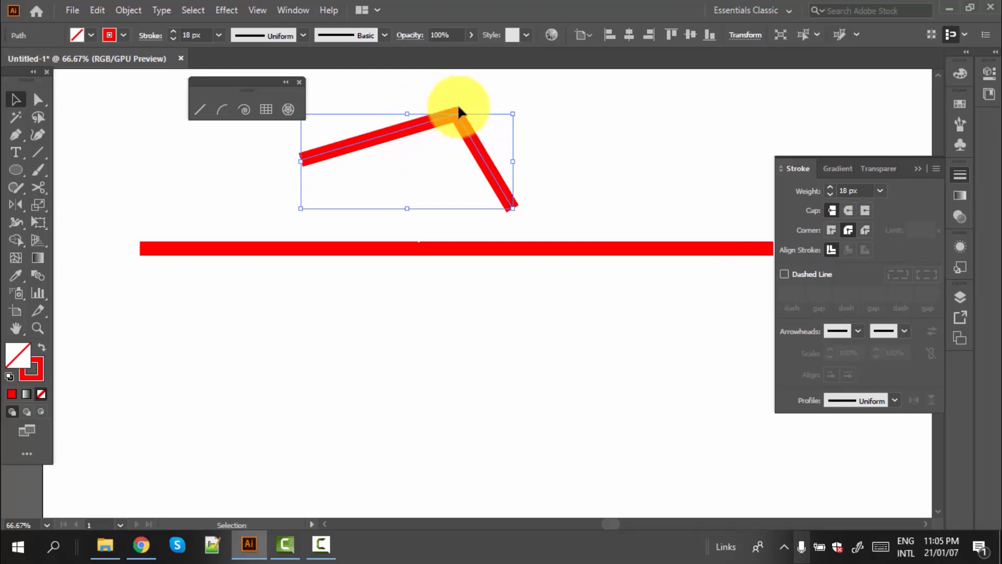
{"action": "left_click", "coordinate": [865, 230]}
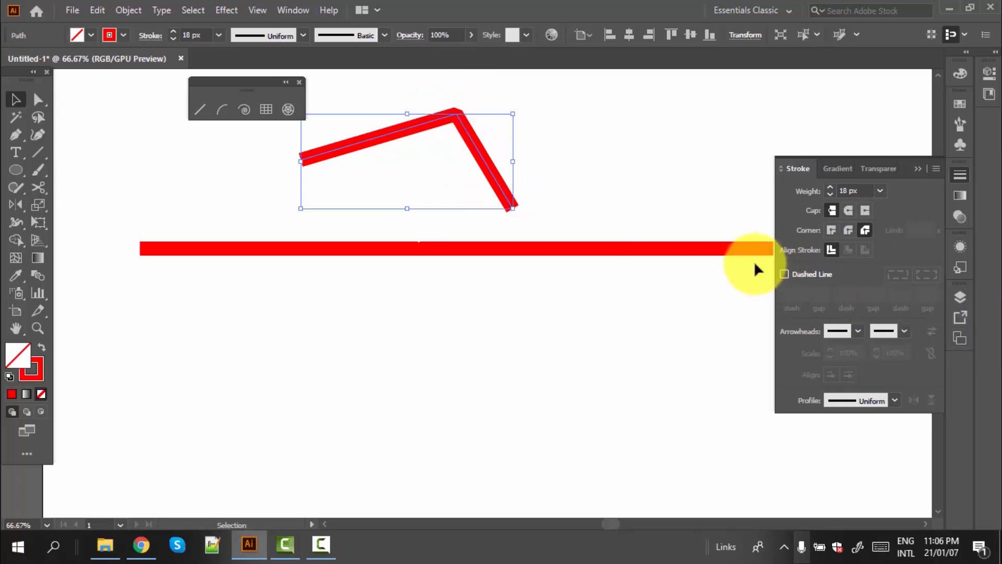
Make the horizontal line dashed, with the dashes aligned to corners and path ends
{"action": "left_click_drag", "start_coordinate": [584, 274], "coordinate": [586, 277]}
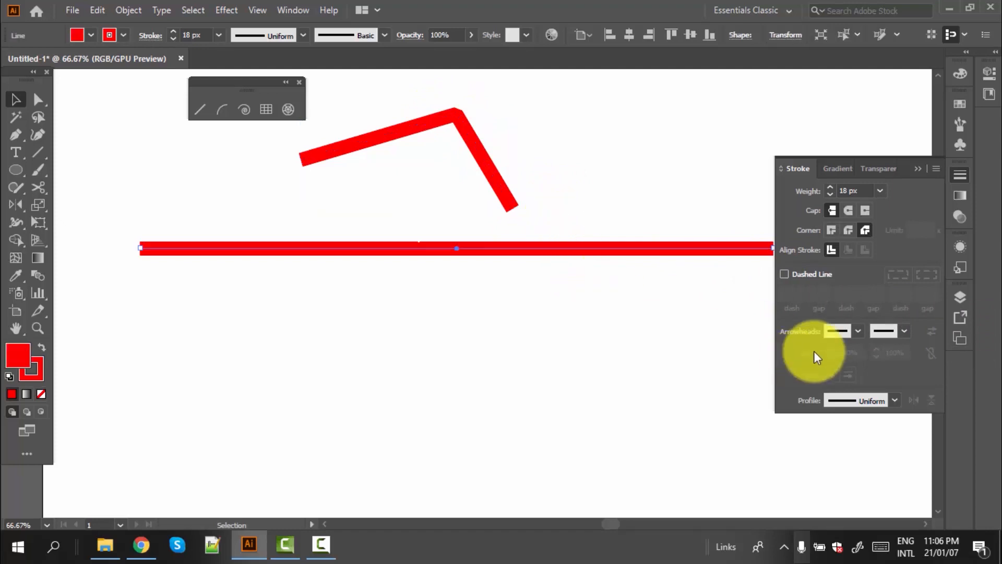
{"action": "left_click", "coordinate": [785, 274]}
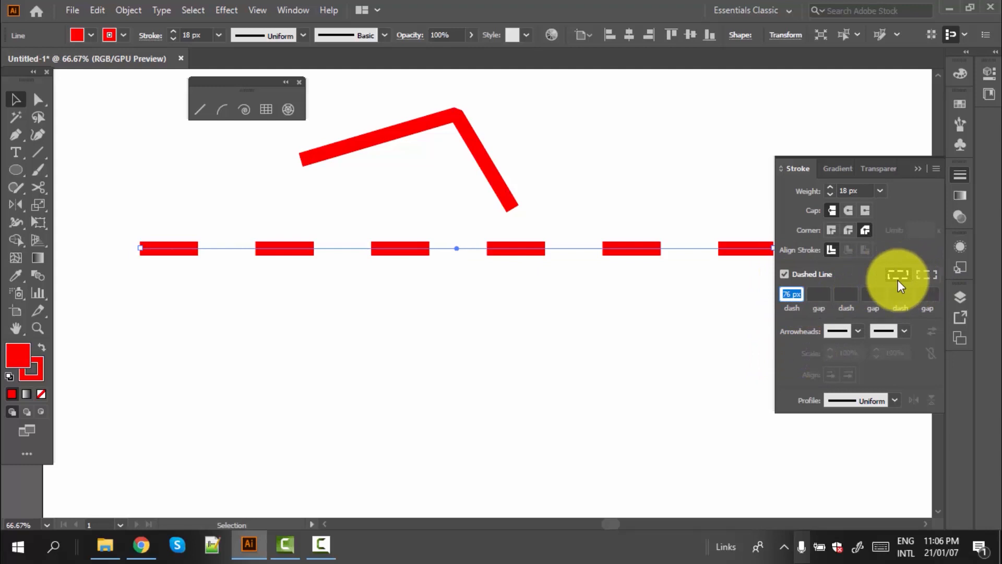
{"action": "left_click", "coordinate": [927, 277]}
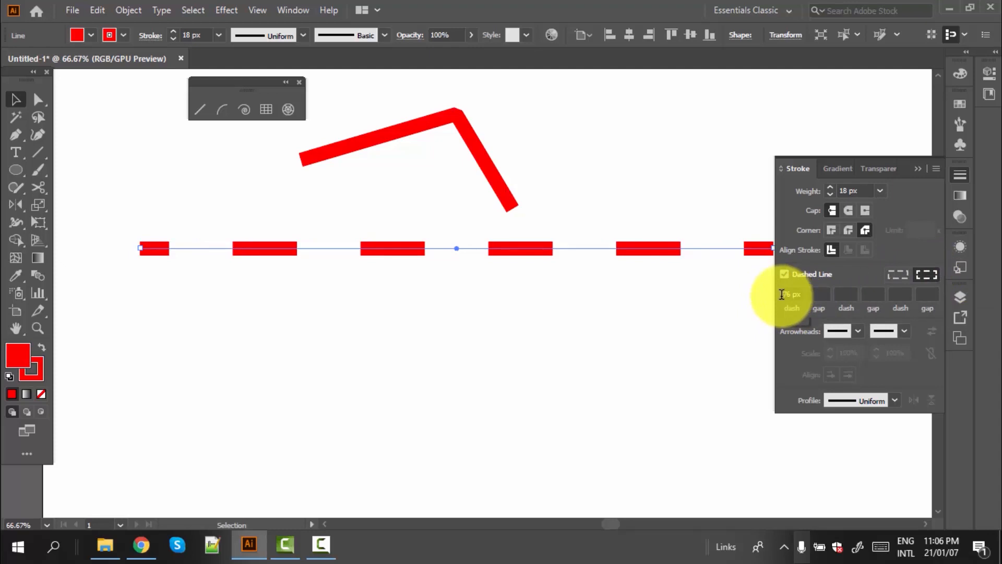
Try to set the line's dash length to 100 px, then deselect the line
{"action": "left_click", "coordinate": [782, 294]}
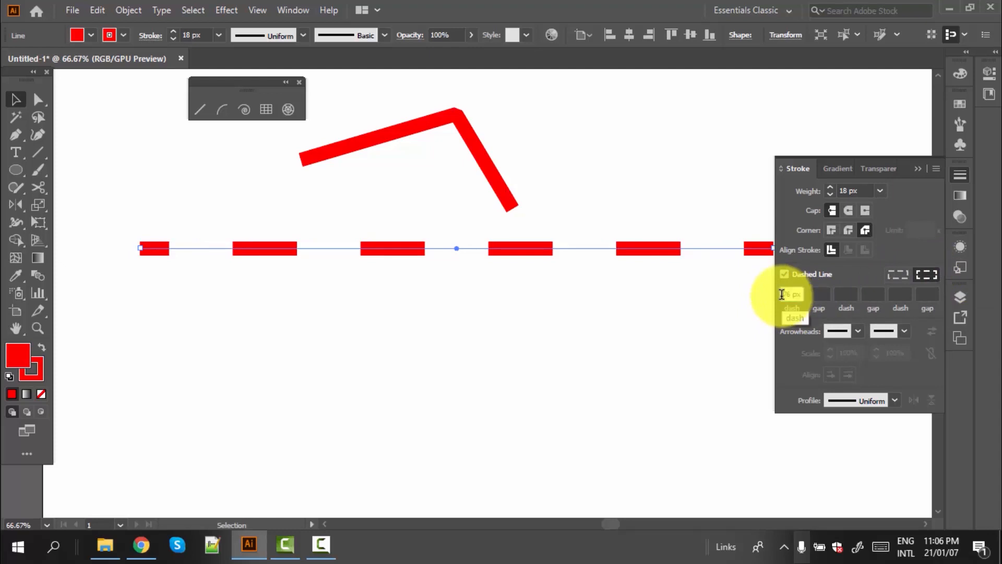
{"action": "left_click_drag", "start_coordinate": [782, 295], "coordinate": [799, 296]}
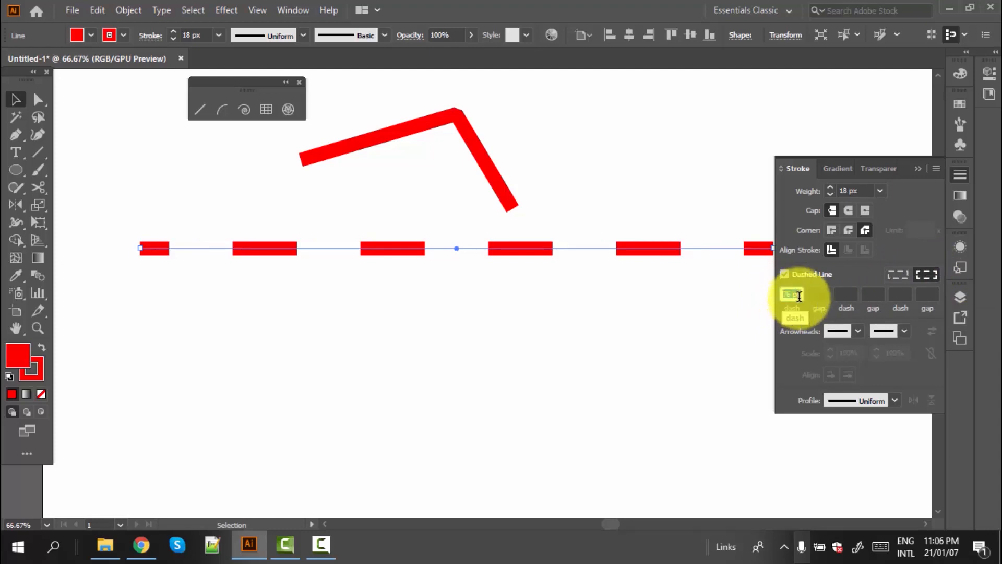
{"action": "type", "text": "100"}
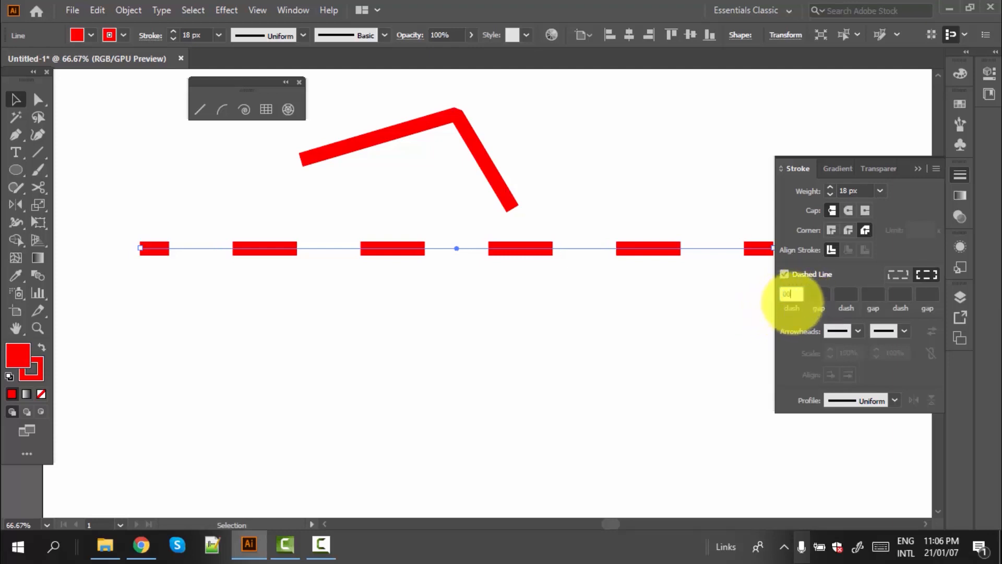
{"action": "left_click", "coordinate": [756, 365]}
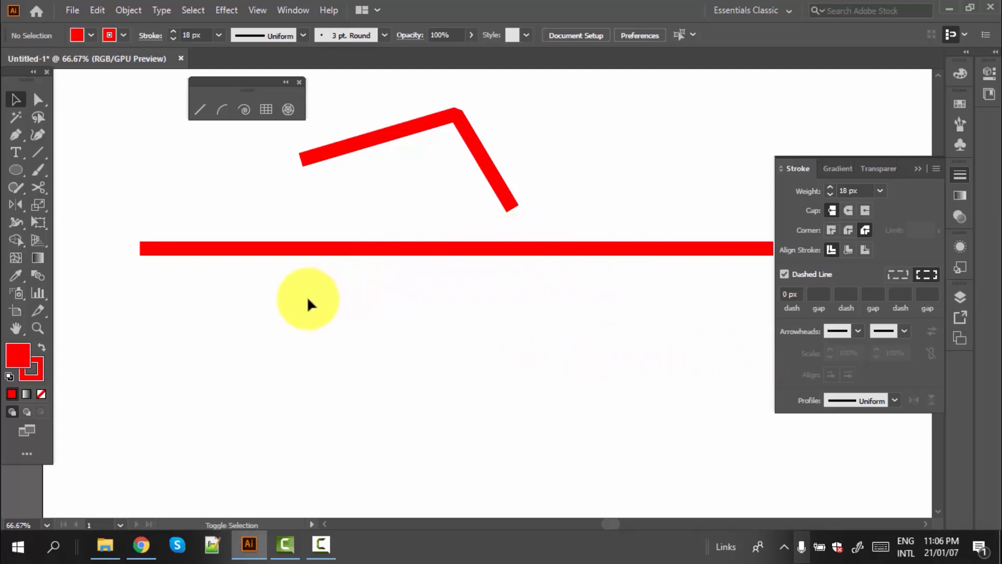
Try to set the dash length to 50 px with exact dash and gap lengths while nothing is selected
{"action": "scroll", "coordinate": [308, 305], "scroll_direction": "down", "scroll_amount": 2}
{"action": "scroll", "coordinate": [506, 285], "scroll_direction": "up", "scroll_amount": 1}
{"action": "left_click", "coordinate": [801, 292]}
{"action": "left_click_drag", "start_coordinate": [800, 293], "coordinate": [764, 295]}
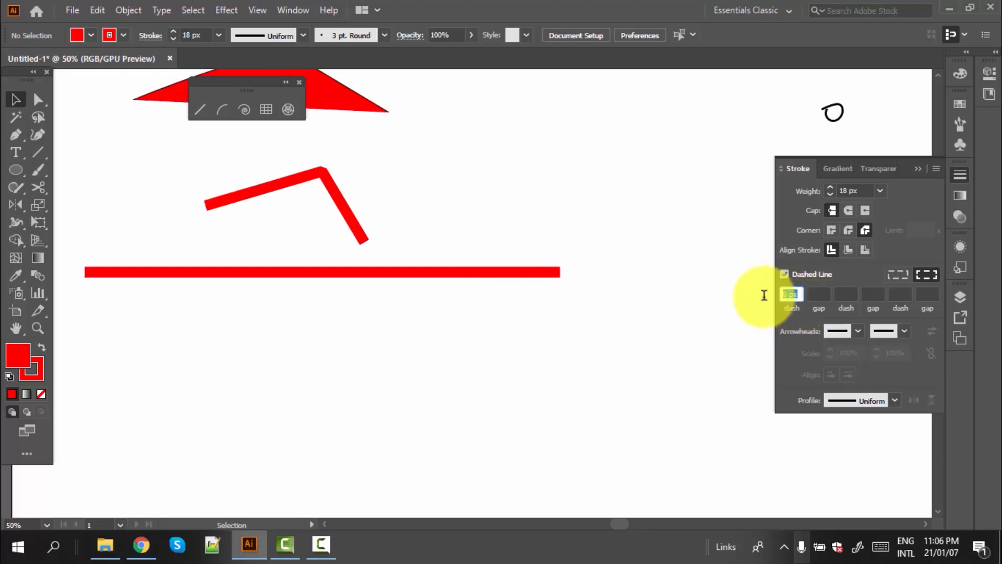
{"action": "type", "text": "50"}
{"action": "key", "text": "Return"}
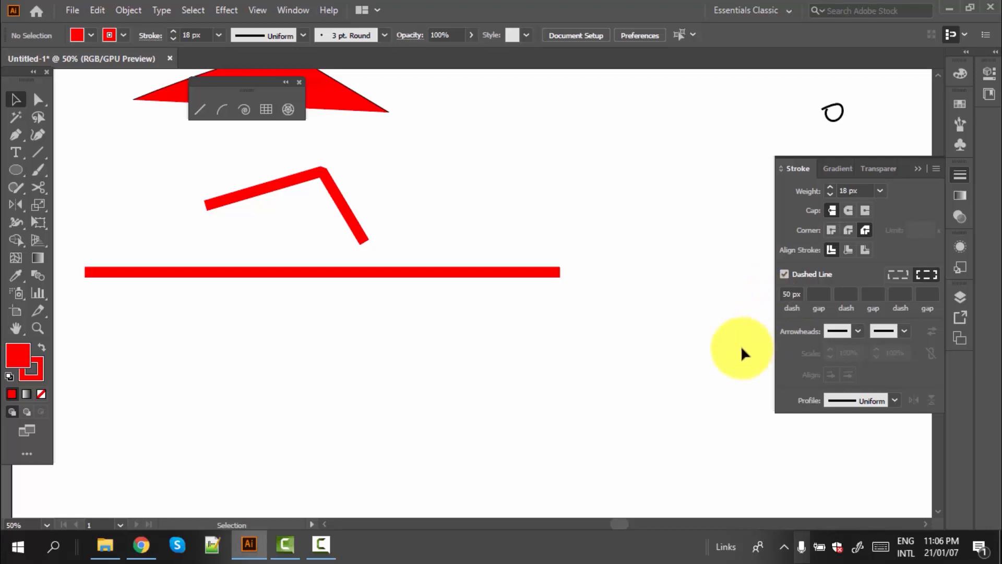
{"action": "left_click", "coordinate": [898, 274]}
Select the horizontal line, set its dash length to 50 px and deselect it
{"action": "left_click_drag", "start_coordinate": [431, 242], "coordinate": [477, 343]}
{"action": "left_click", "coordinate": [790, 295]}
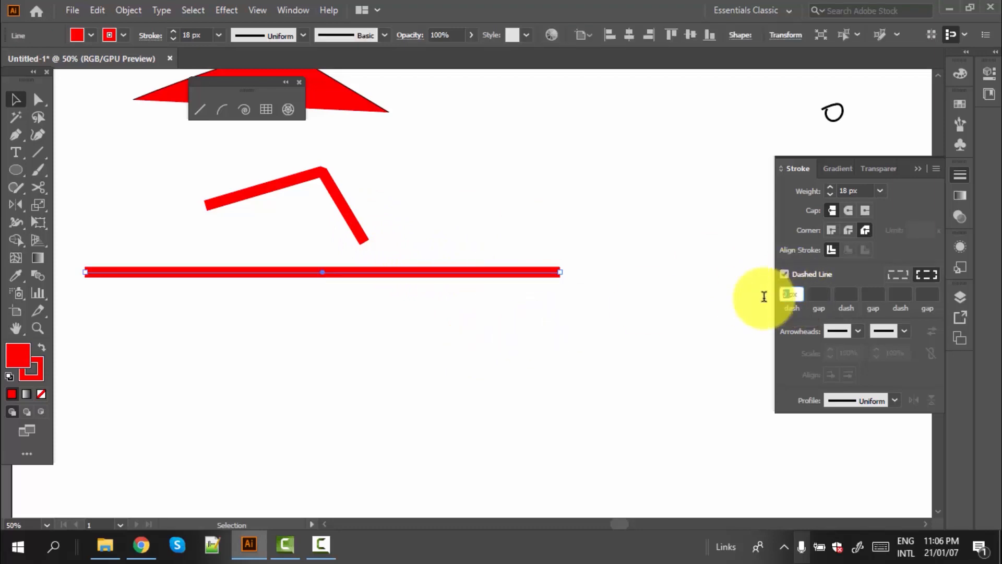
{"action": "type", "text": "50"}
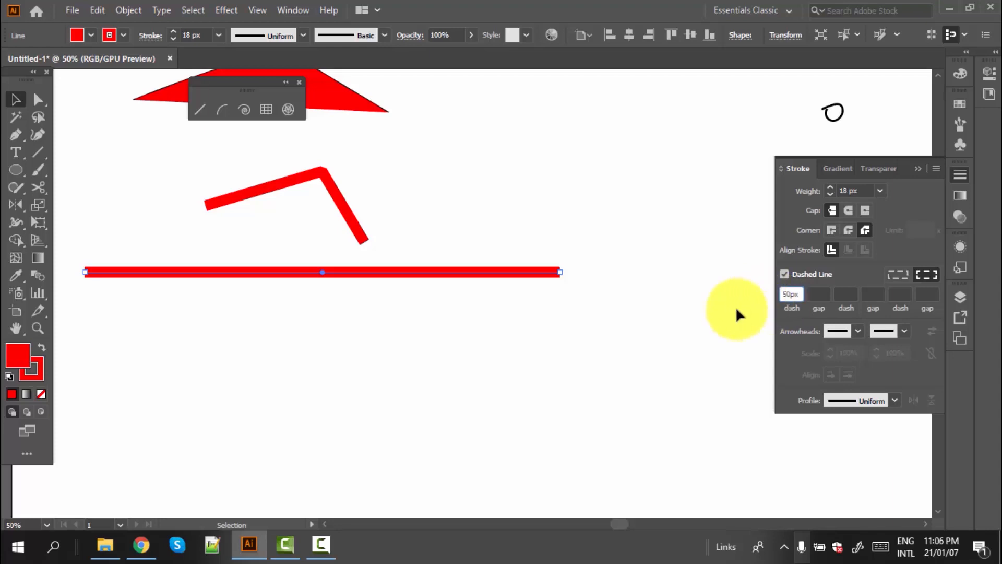
{"action": "left_click", "coordinate": [738, 315]}
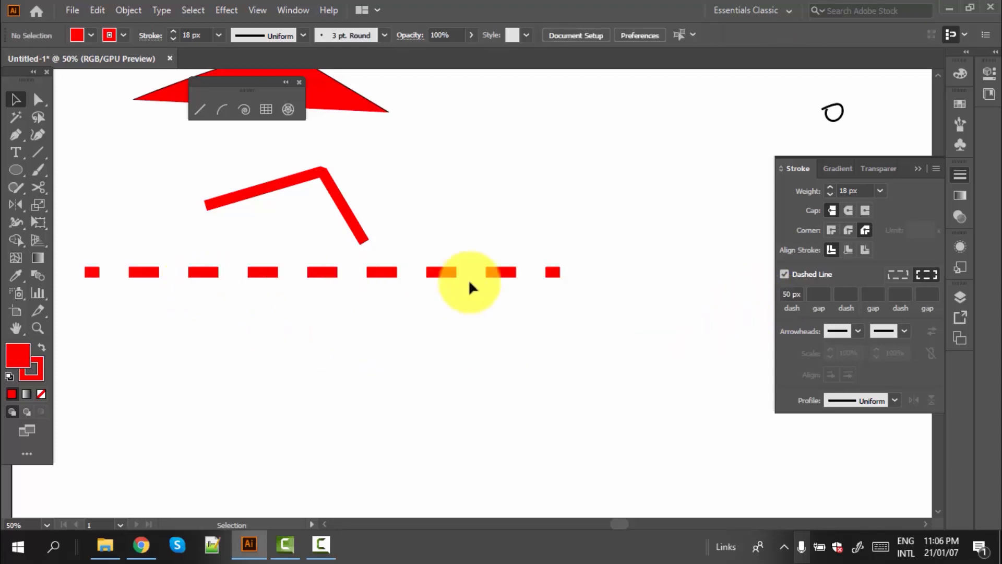
Set the horizontal line's dash length to 100 px
{"action": "left_click", "coordinate": [787, 295]}
{"action": "type", "text": "100"}
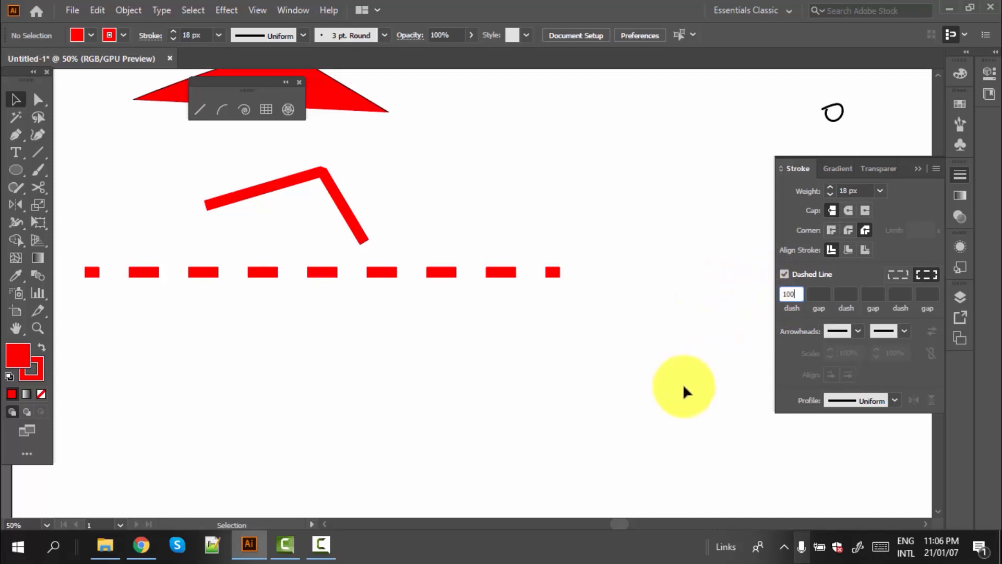
{"action": "key", "text": "Return"}
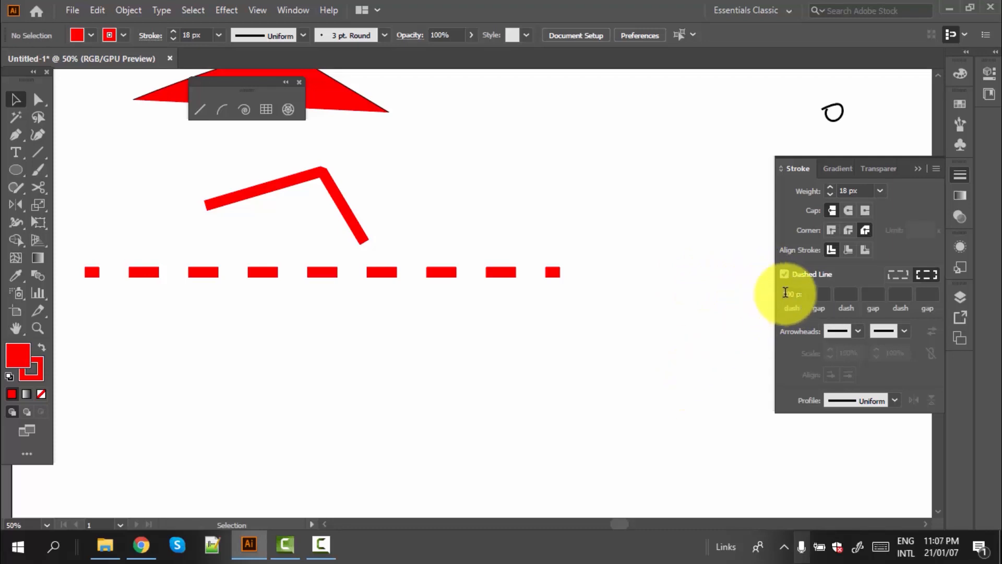
{"action": "left_click", "coordinate": [504, 276]}
{"action": "left_click", "coordinate": [802, 296]}
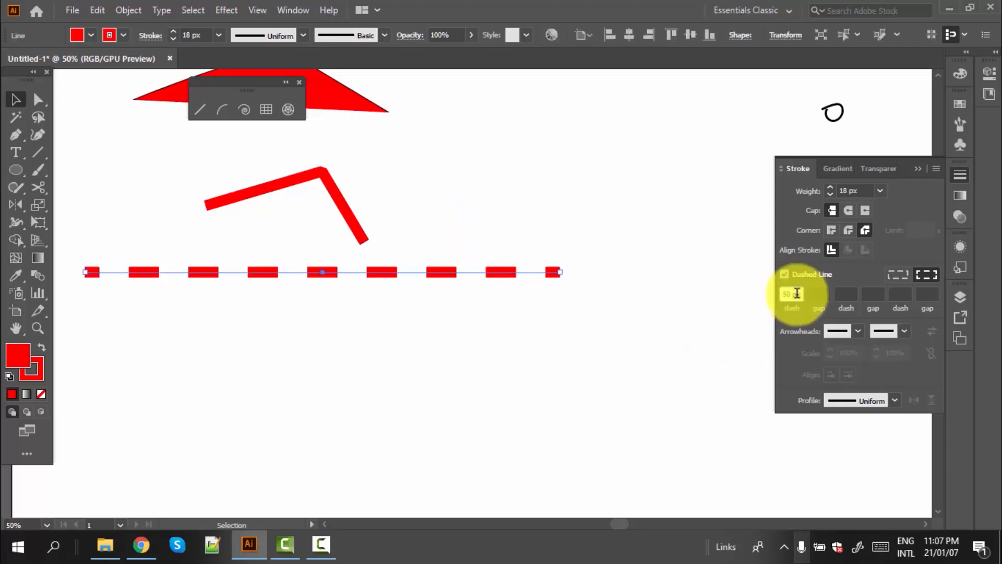
{"action": "type", "text": "100"}
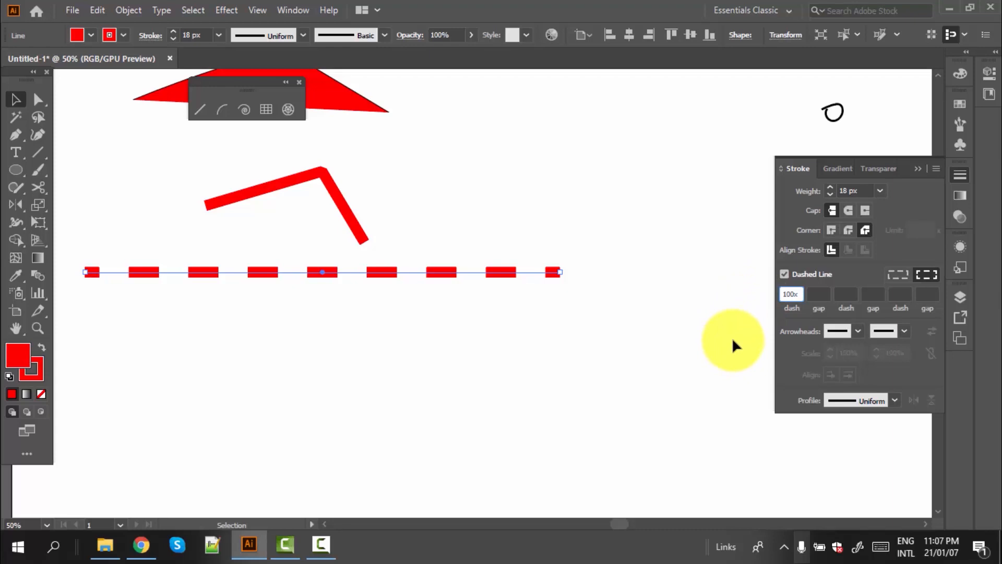
{"action": "left_click", "coordinate": [721, 377]}
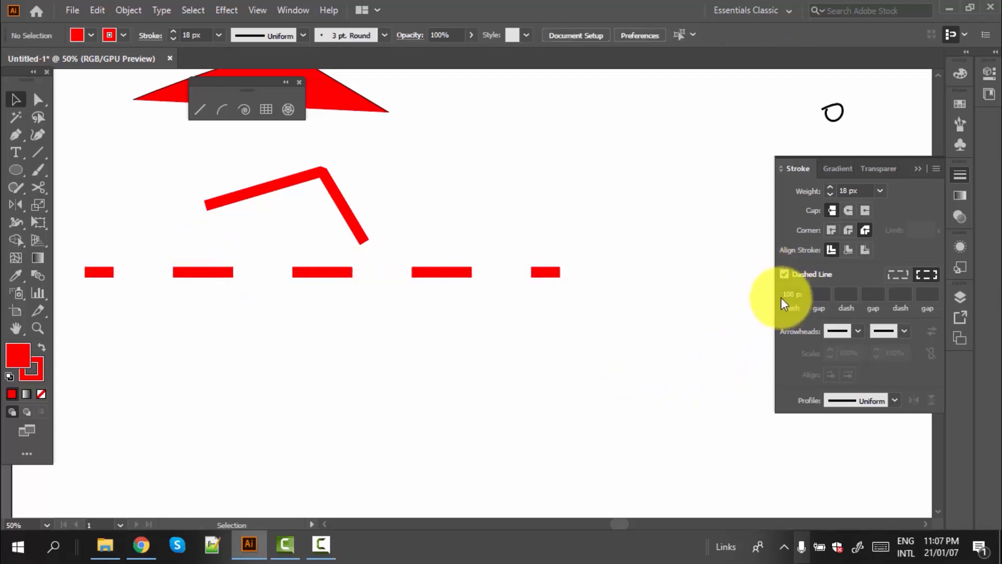
Set the horizontal line's dash length to 0 px and move the line horizontally to the right
{"action": "left_click_drag", "start_coordinate": [461, 253], "coordinate": [538, 313]}
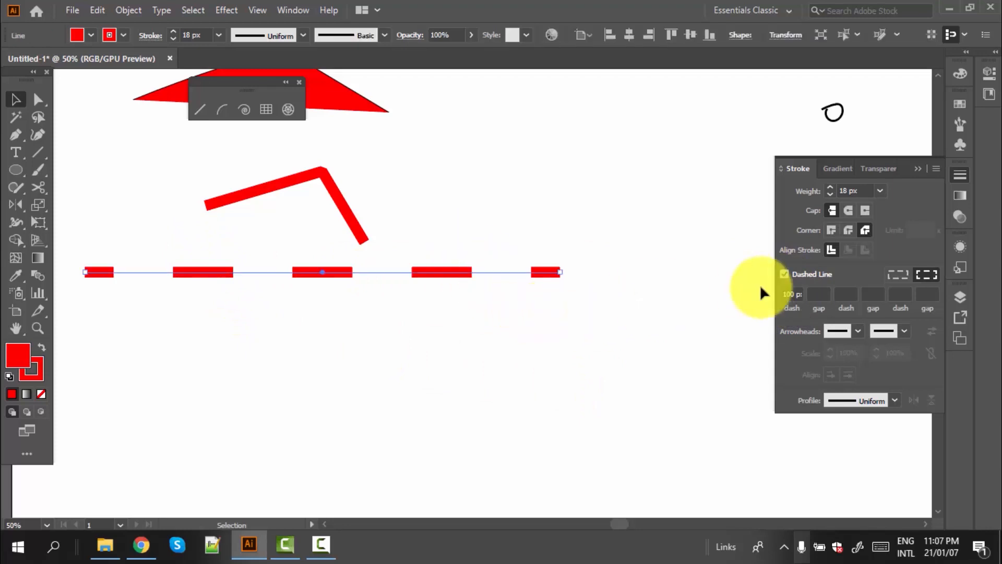
{"action": "left_click", "coordinate": [789, 294]}
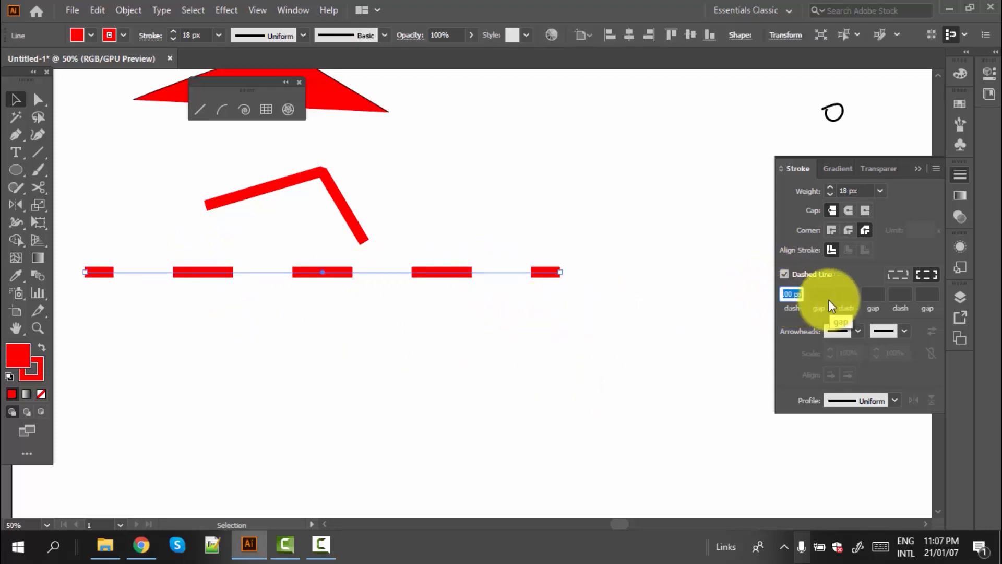
{"action": "type", "text": "0"}
{"action": "left_click", "coordinate": [620, 387]}
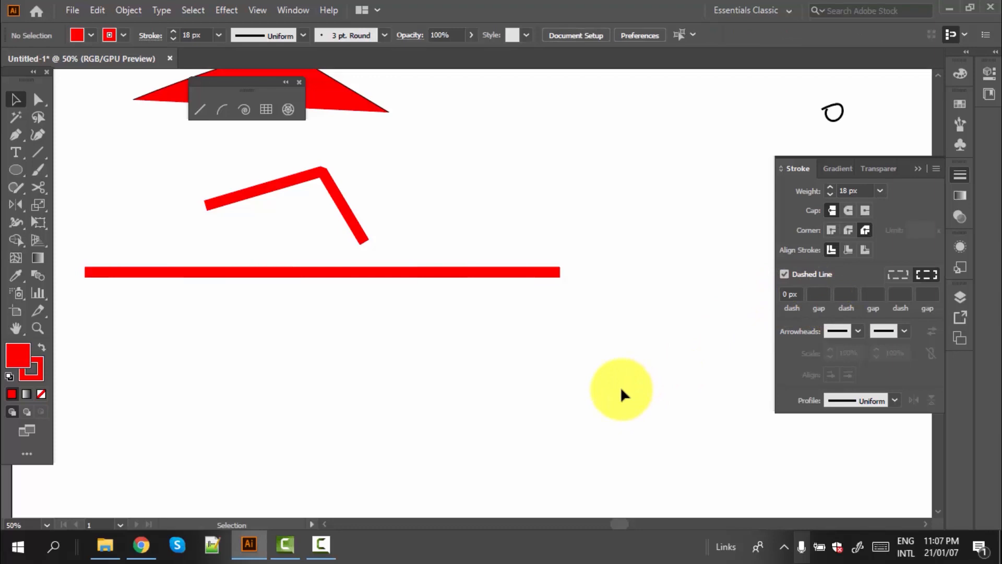
{"action": "left_click_drag", "start_coordinate": [520, 273], "coordinate": [640, 272]}
{"action": "left_click", "coordinate": [603, 297]}
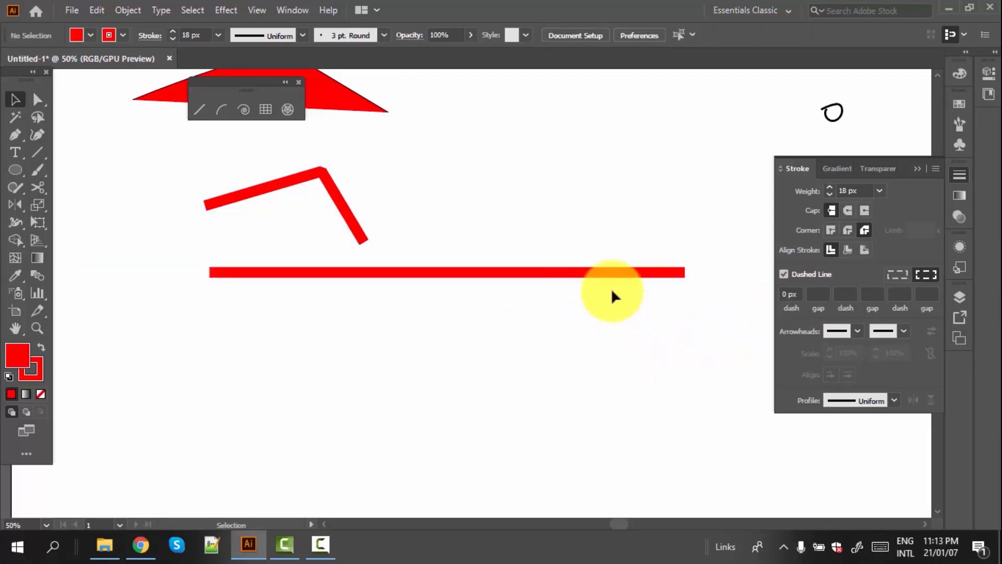
Select the horizontal line and apply the Arrow 1 arrowhead to its start point
{"action": "left_click_drag", "start_coordinate": [586, 233], "coordinate": [639, 315]}
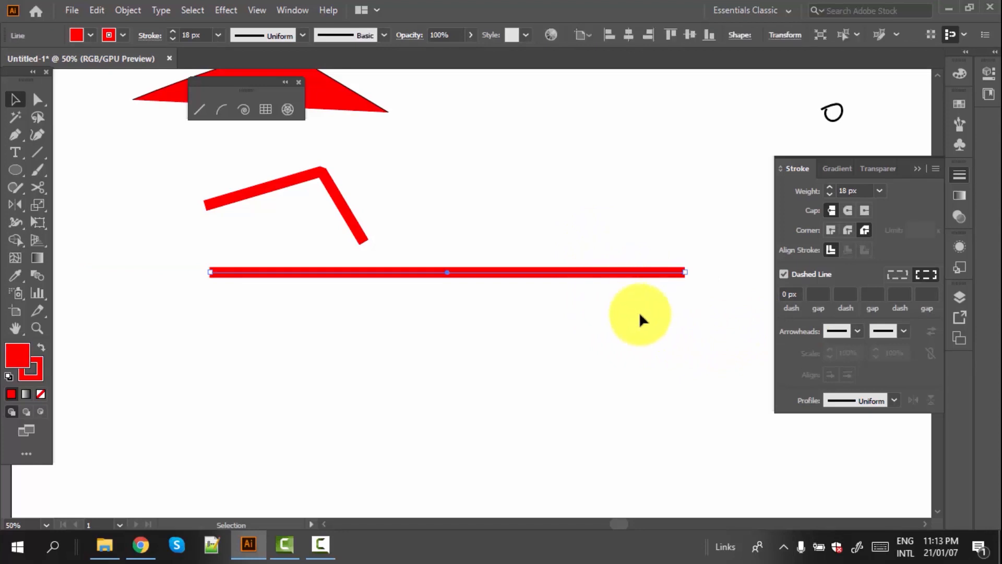
{"action": "left_click", "coordinate": [857, 331]}
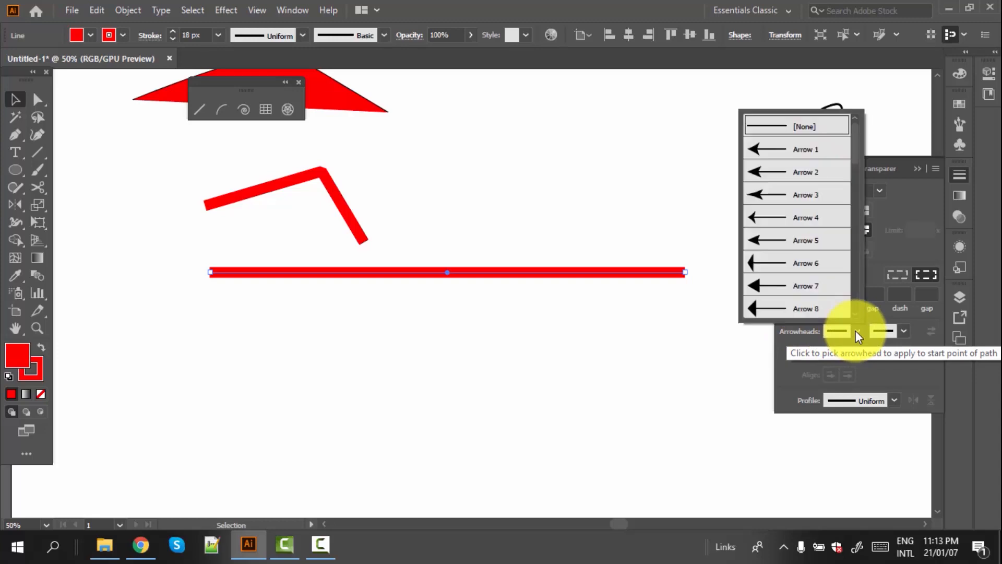
{"action": "scroll", "coordinate": [806, 300], "scroll_direction": "down", "scroll_amount": 9}
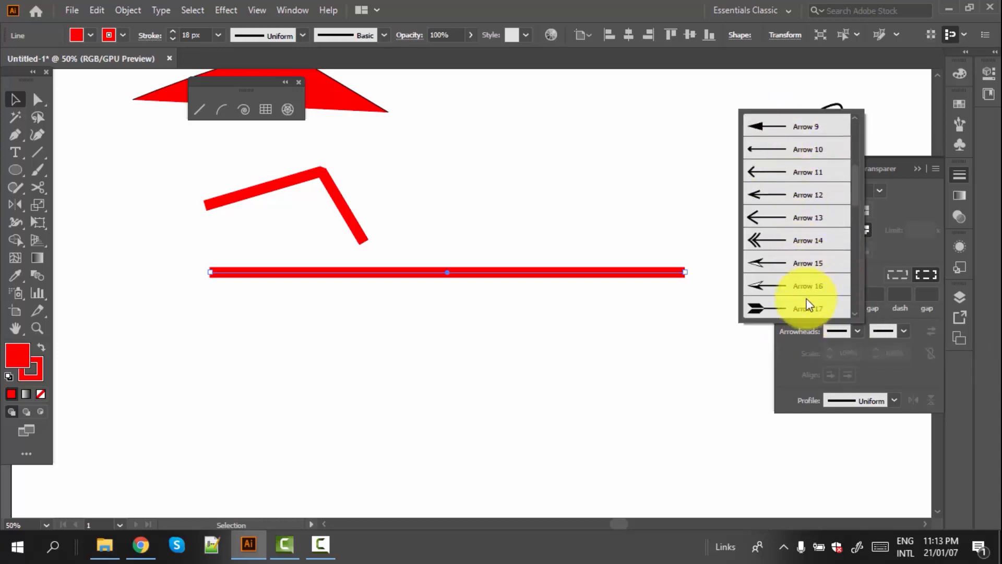
{"action": "scroll", "coordinate": [806, 306], "scroll_direction": "up", "scroll_amount": 9}
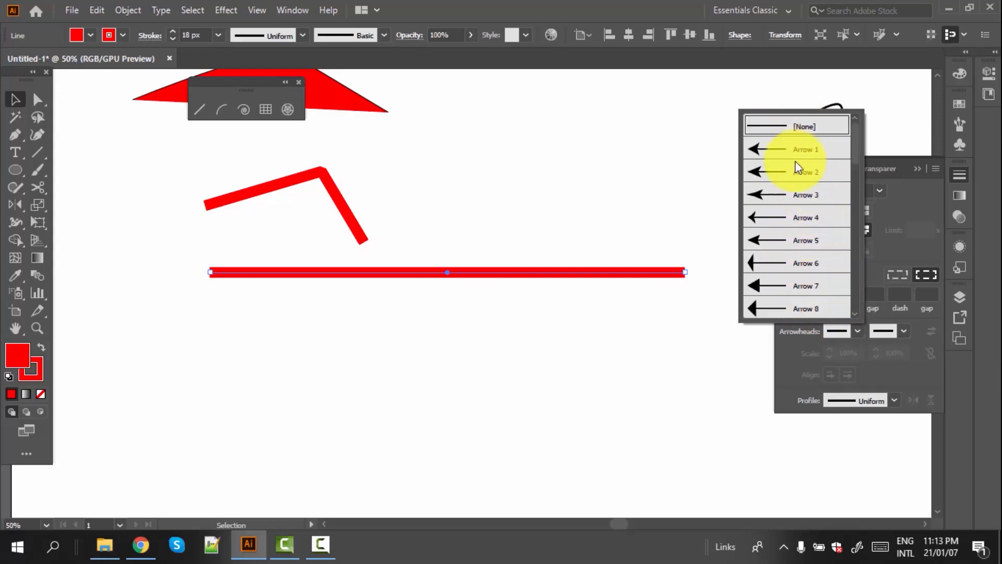
{"action": "left_click", "coordinate": [751, 152]}
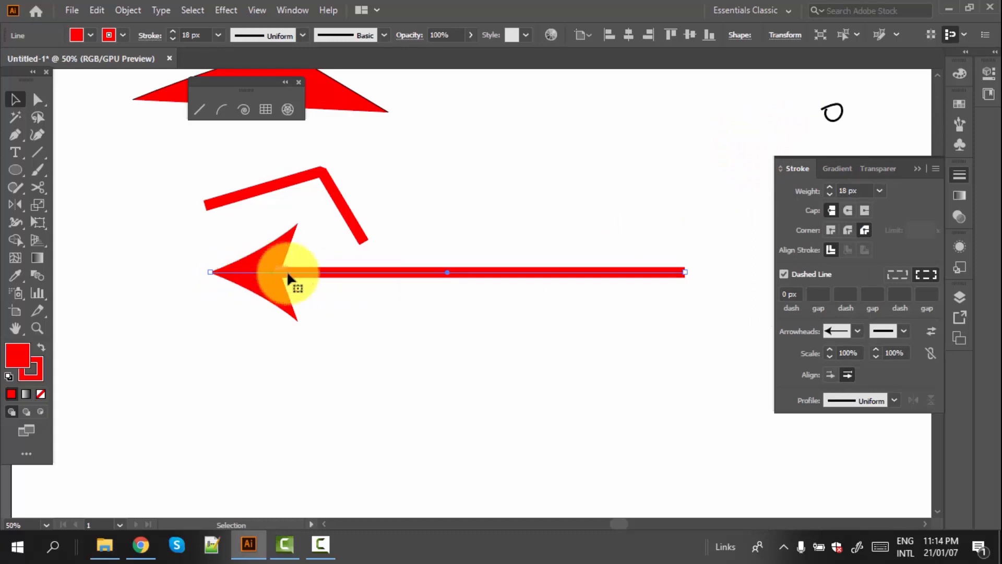
Apply the Arrow 1 arrowhead to the line's end point
{"action": "left_click", "coordinate": [902, 330]}
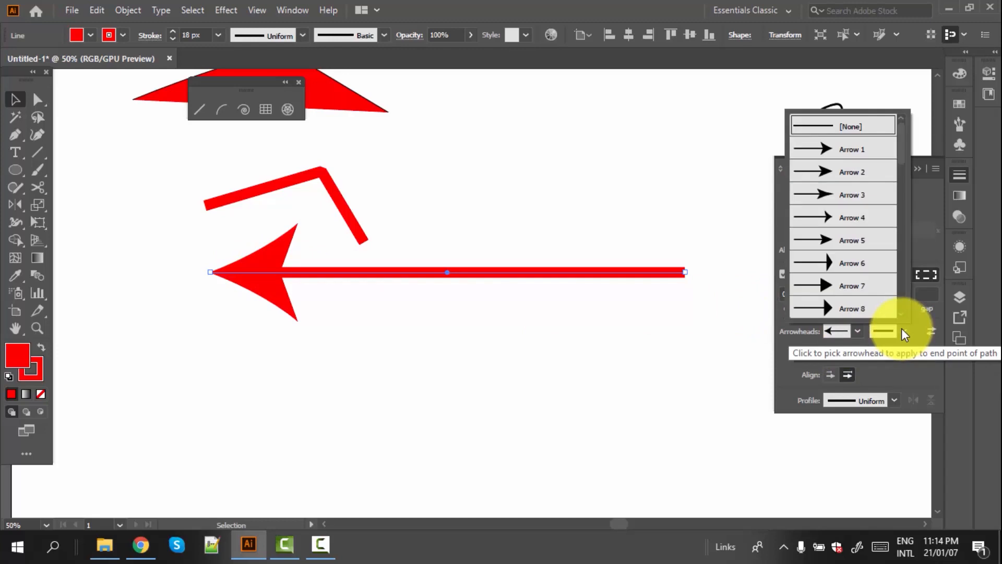
{"action": "left_click", "coordinate": [841, 152]}
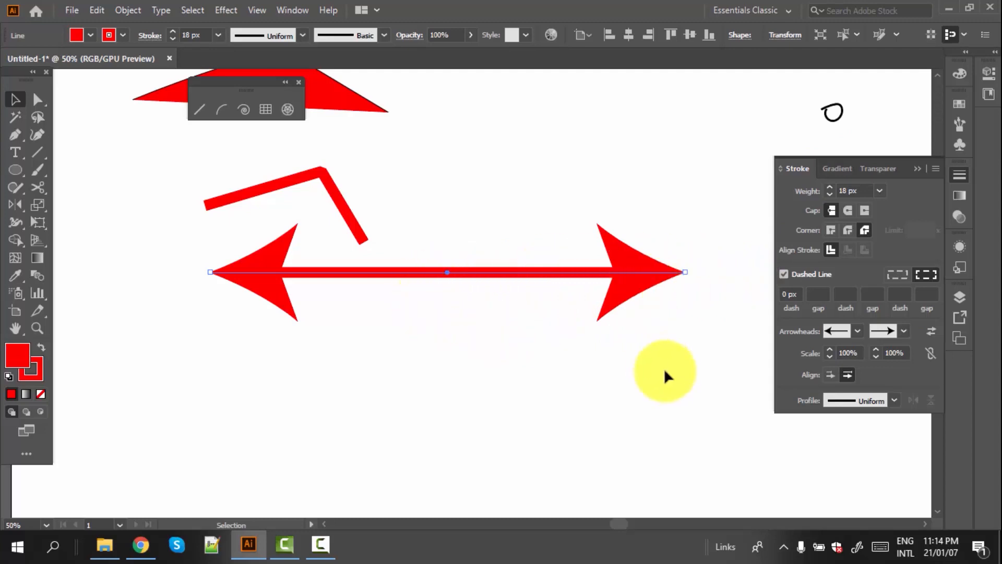
{"action": "scroll", "coordinate": [660, 365], "scroll_direction": "up", "scroll_amount": 1}
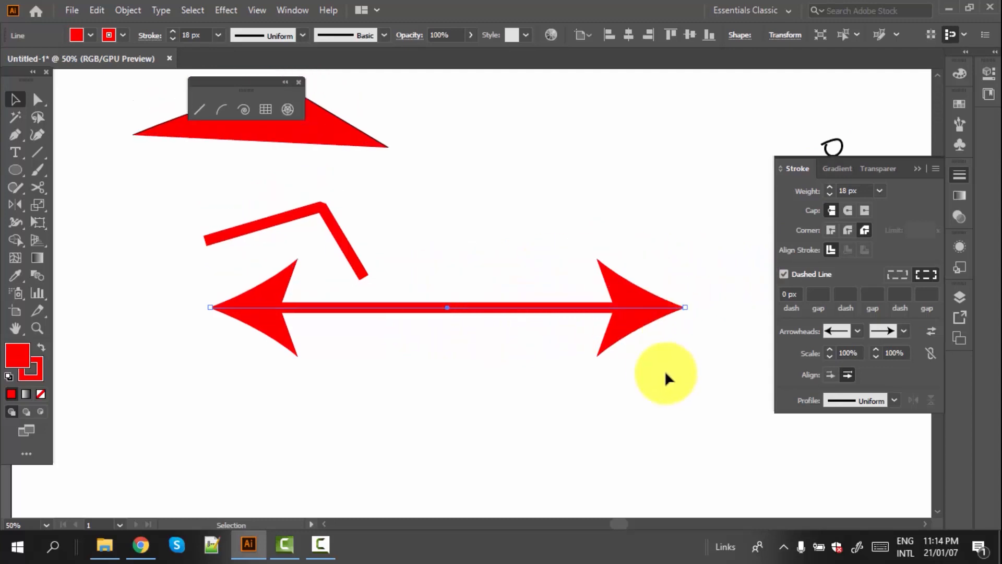
{"action": "scroll", "coordinate": [633, 418], "scroll_direction": "down", "scroll_amount": 1}
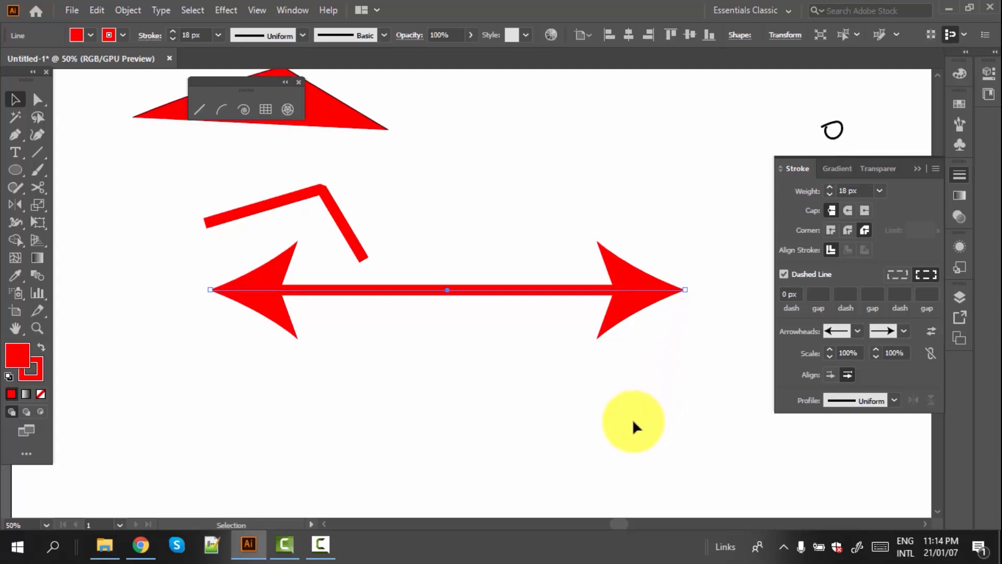
Replace the horizontal line's start and end arrowheads with Arrow 38, the cuffed hand
{"action": "left_click", "coordinate": [857, 331]}
{"action": "scroll", "coordinate": [804, 269], "scroll_direction": "down", "scroll_amount": 10}
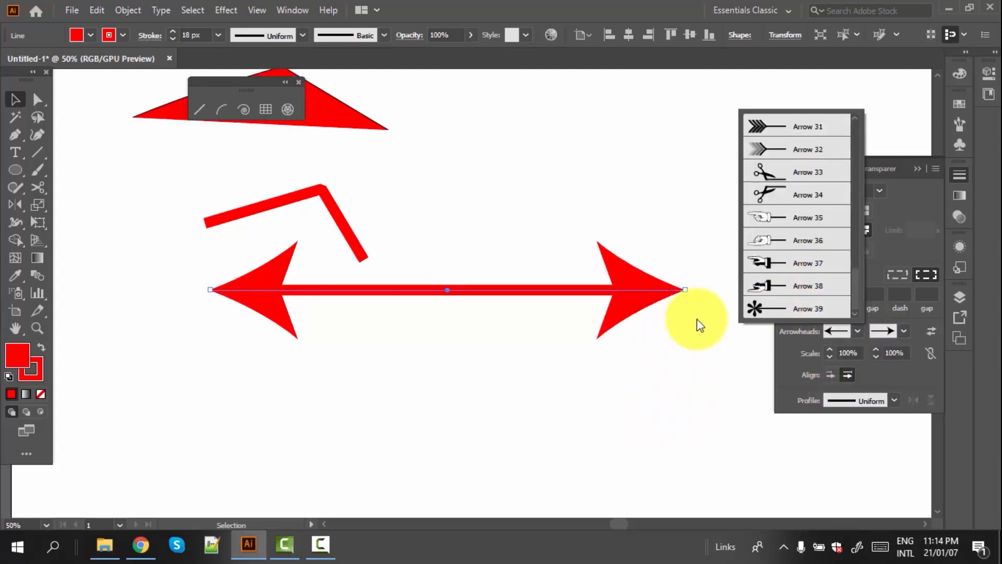
{"action": "left_click", "coordinate": [765, 284]}
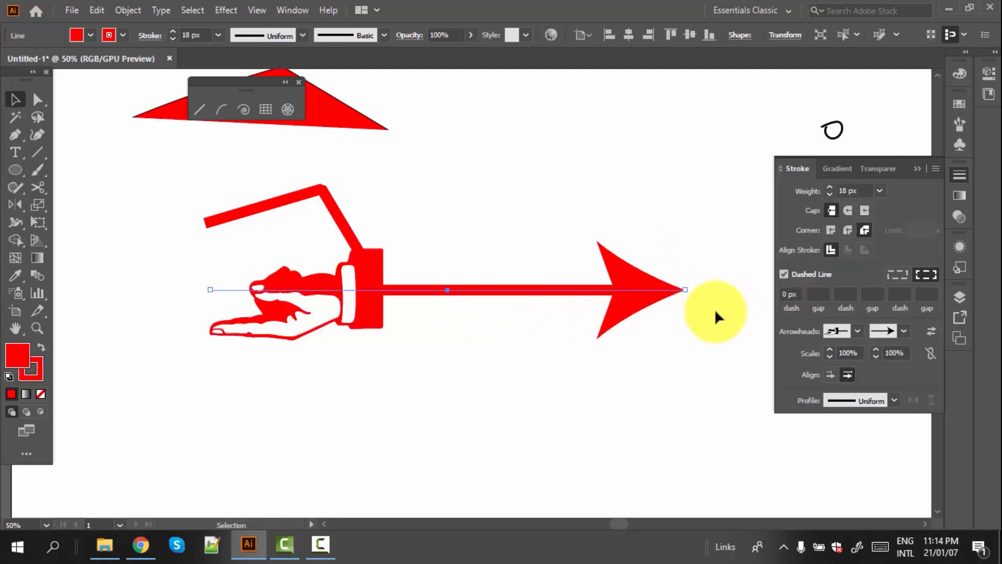
{"action": "left_click", "coordinate": [905, 328]}
{"action": "scroll", "coordinate": [863, 285], "scroll_direction": "down", "scroll_amount": 6}
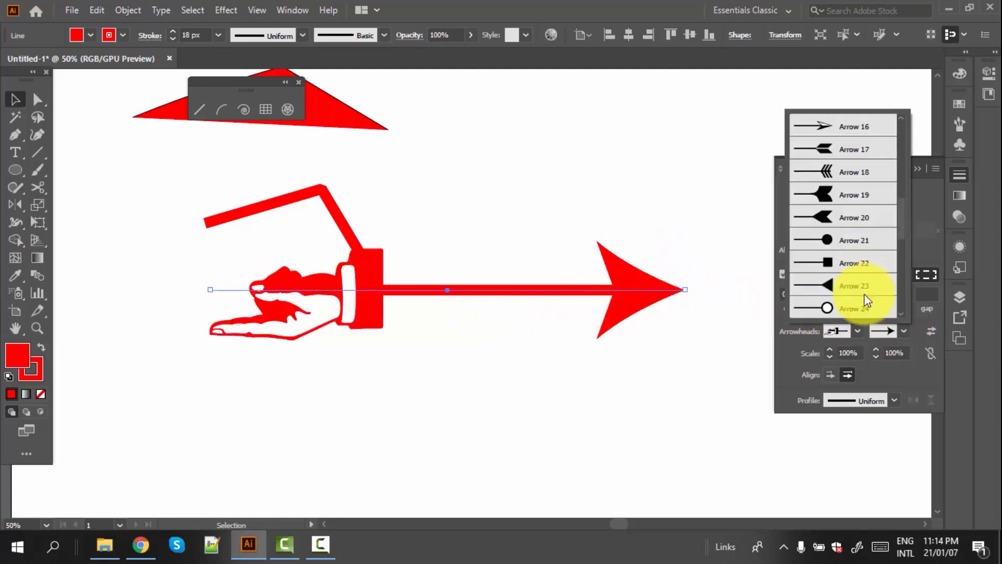
{"action": "scroll", "coordinate": [842, 296], "scroll_direction": "down", "scroll_amount": 3}
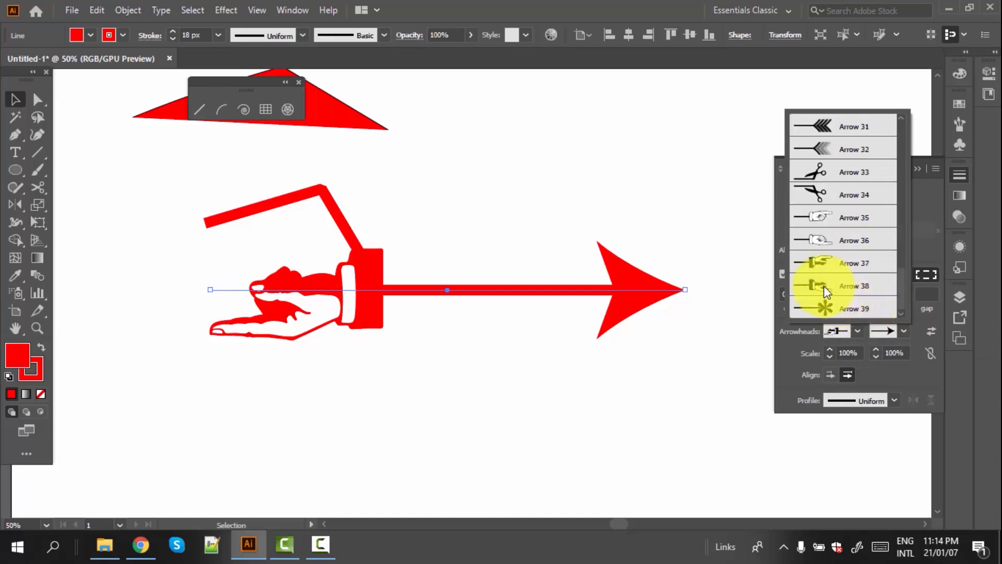
{"action": "left_click", "coordinate": [824, 286]}
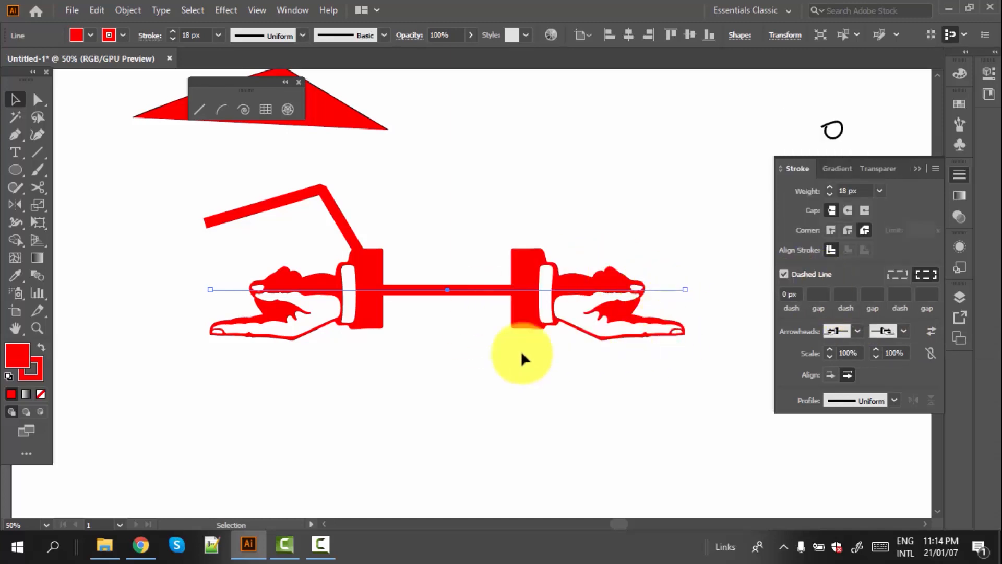
Apply the lens-shaped width profile to the horizontal line and replace it with the teardrop-shaped profile
{"action": "scroll", "coordinate": [631, 347], "scroll_direction": "down", "scroll_amount": 1}
{"action": "left_click", "coordinate": [894, 400]}
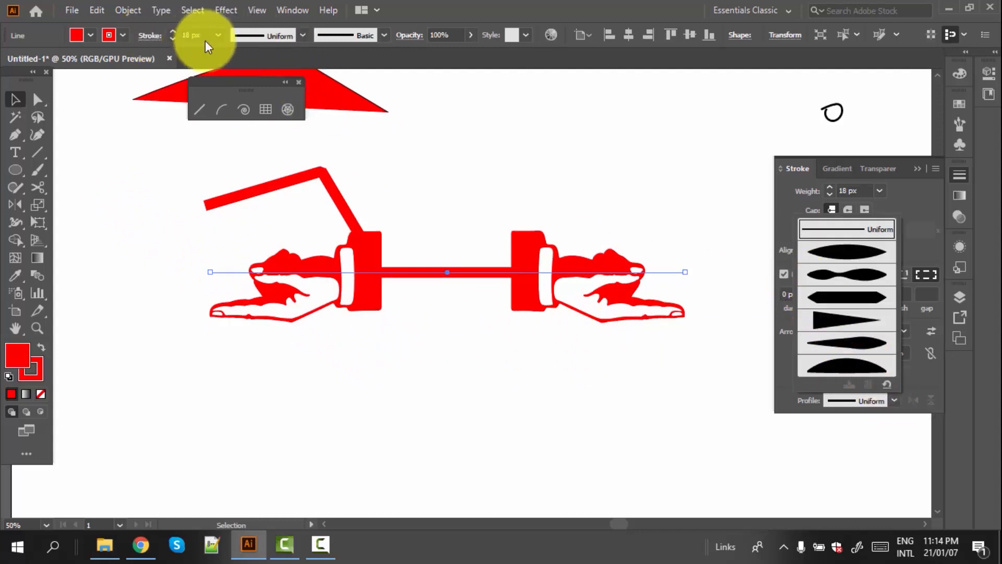
{"action": "left_click", "coordinate": [300, 39]}
{"action": "left_click", "coordinate": [300, 39]}
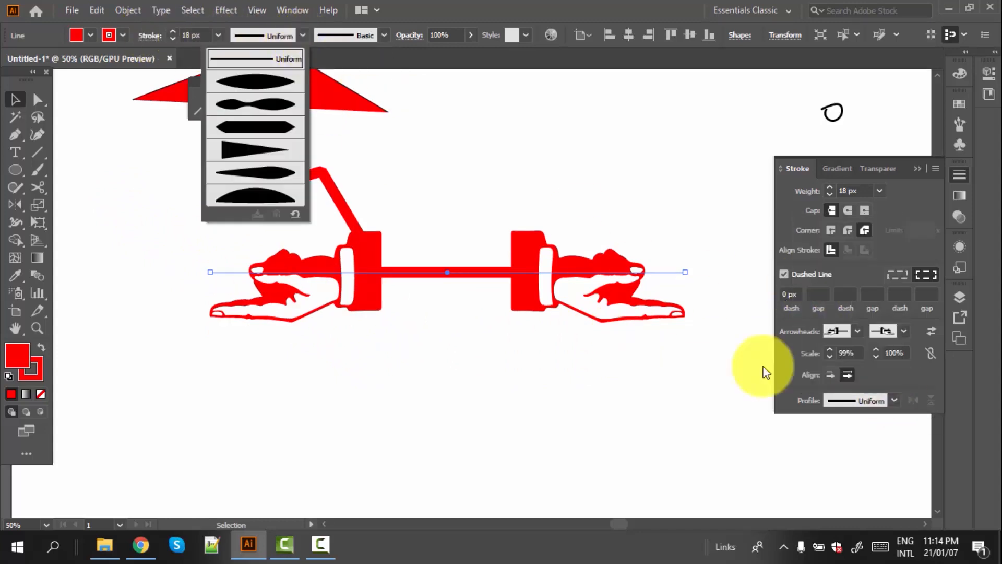
{"action": "left_click", "coordinate": [894, 402]}
{"action": "left_click", "coordinate": [894, 402]}
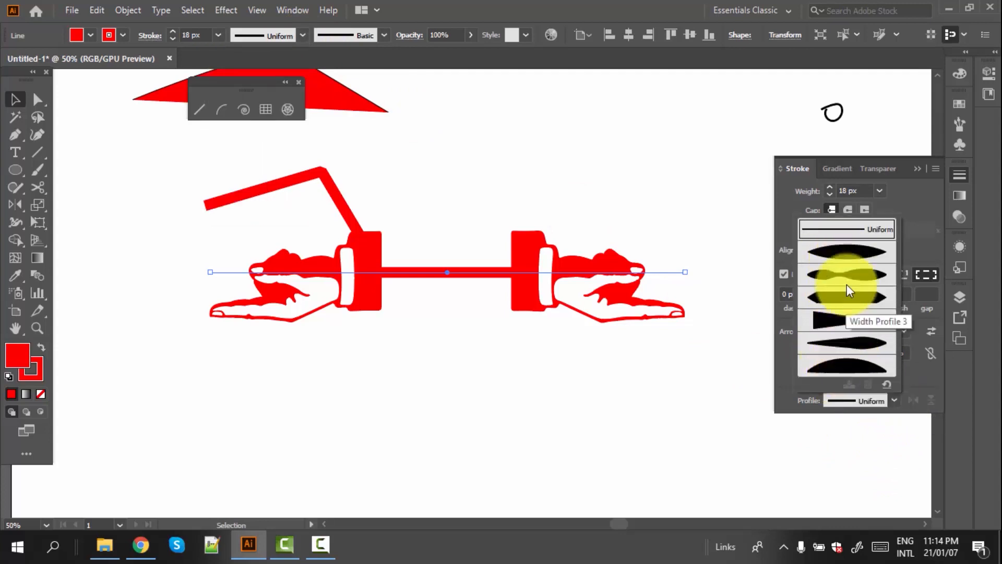
{"action": "left_click", "coordinate": [847, 255]}
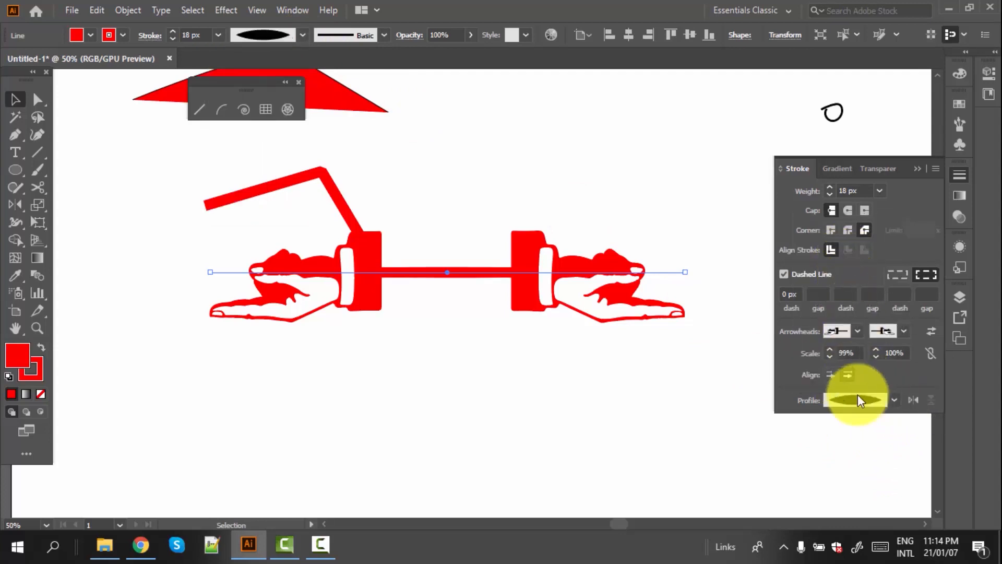
{"action": "left_click", "coordinate": [898, 401]}
{"action": "left_click", "coordinate": [860, 344]}
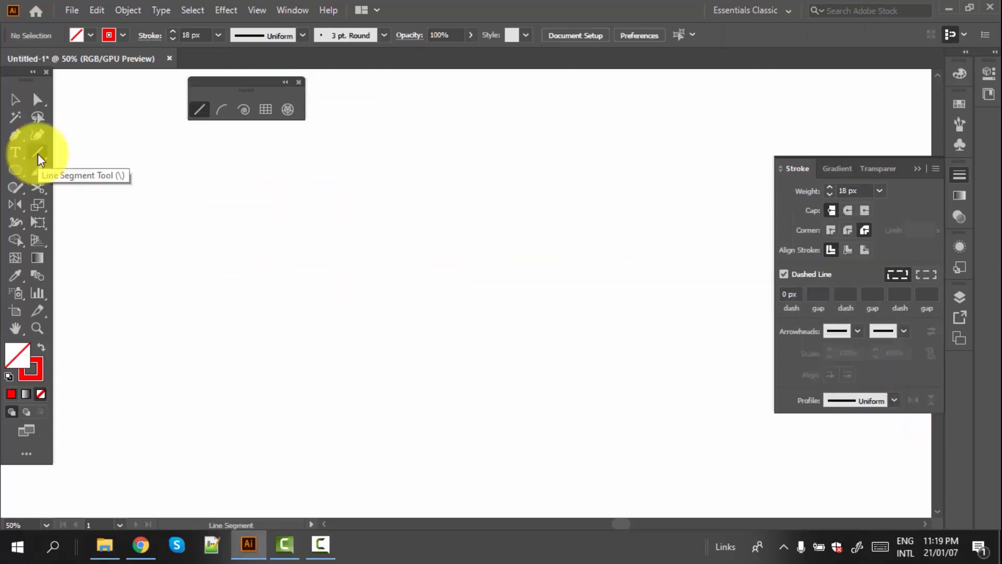
Draw two open arcs with equal width and height using the Arc tool, one about 307 px and a smaller one to its upper right
{"action": "left_click_drag", "start_coordinate": [37, 154], "coordinate": [98, 168]}
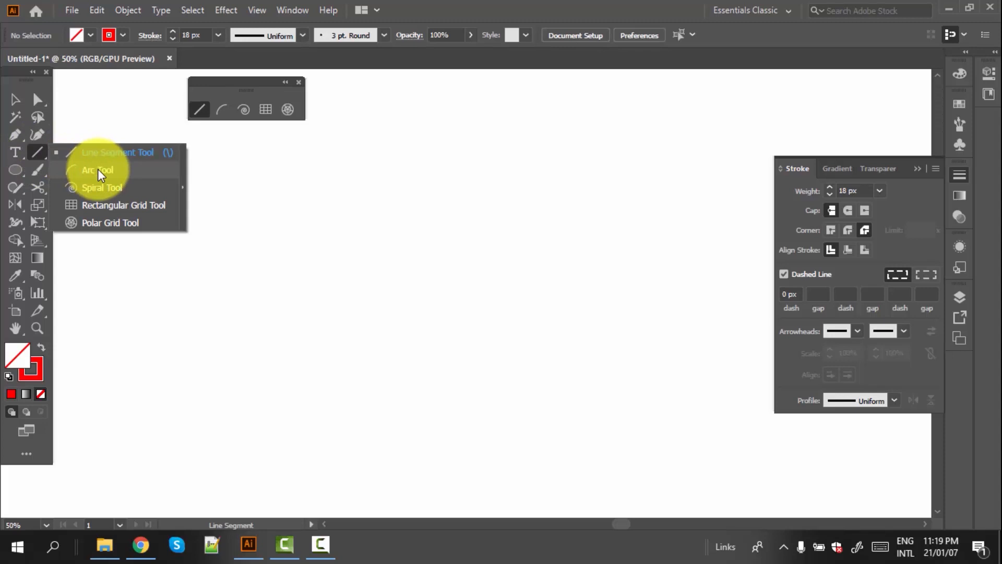
{"action": "left_click_drag", "start_coordinate": [98, 168], "coordinate": [98, 168]}
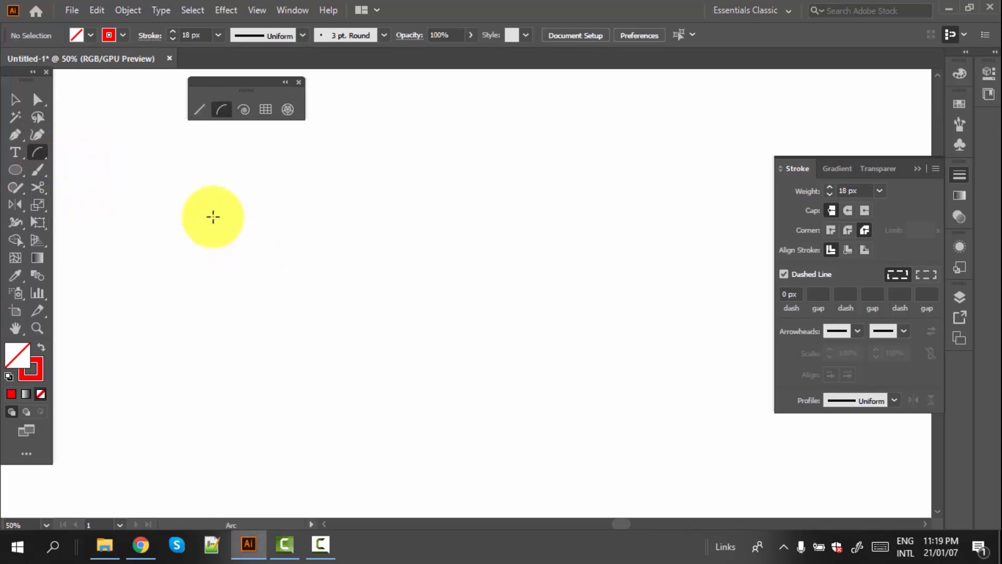
{"action": "left_click_drag", "start_coordinate": [213, 215], "coordinate": [331, 360]}
{"action": "left_click_drag", "start_coordinate": [332, 357], "coordinate": [389, 371]}
{"action": "key", "text": "shift"}
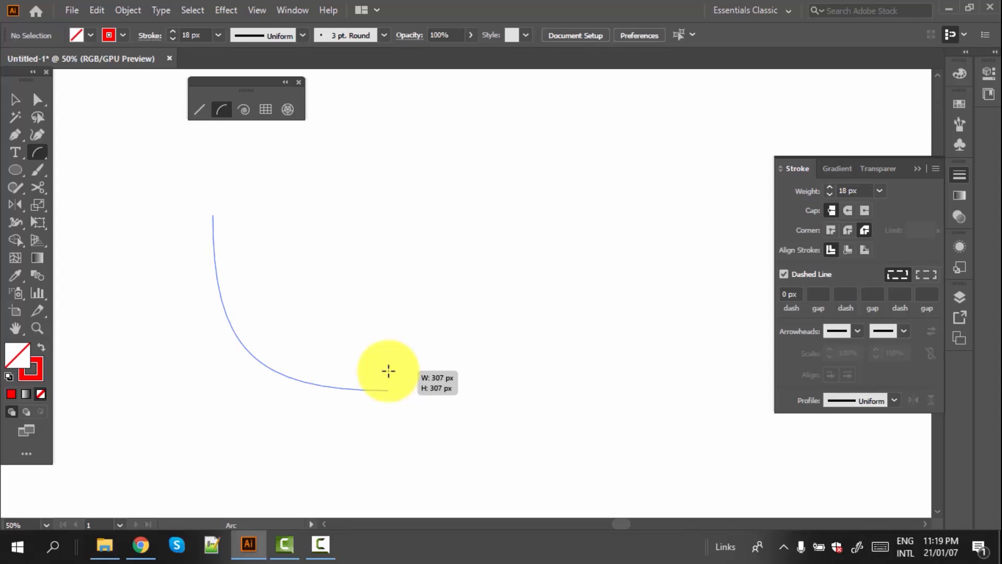
{"action": "left_click_drag", "start_coordinate": [389, 372], "coordinate": [389, 371]}
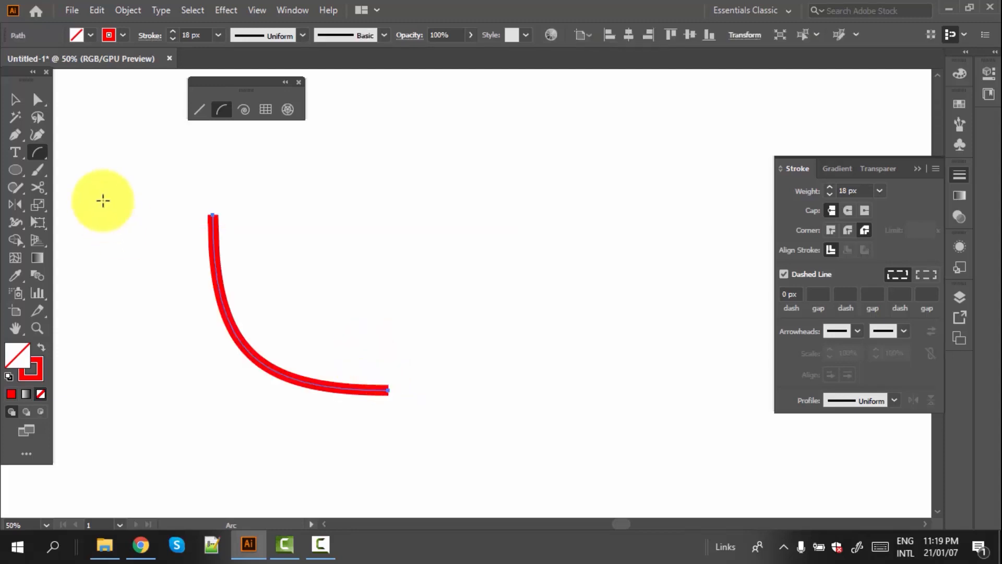
{"action": "left_click", "coordinate": [36, 151]}
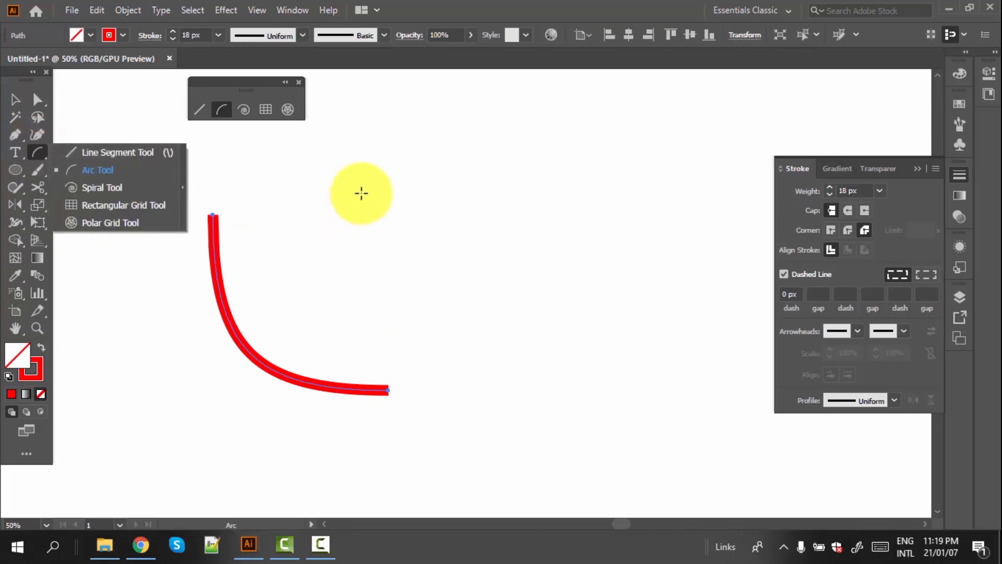
{"action": "left_click_drag", "start_coordinate": [362, 193], "coordinate": [488, 337]}
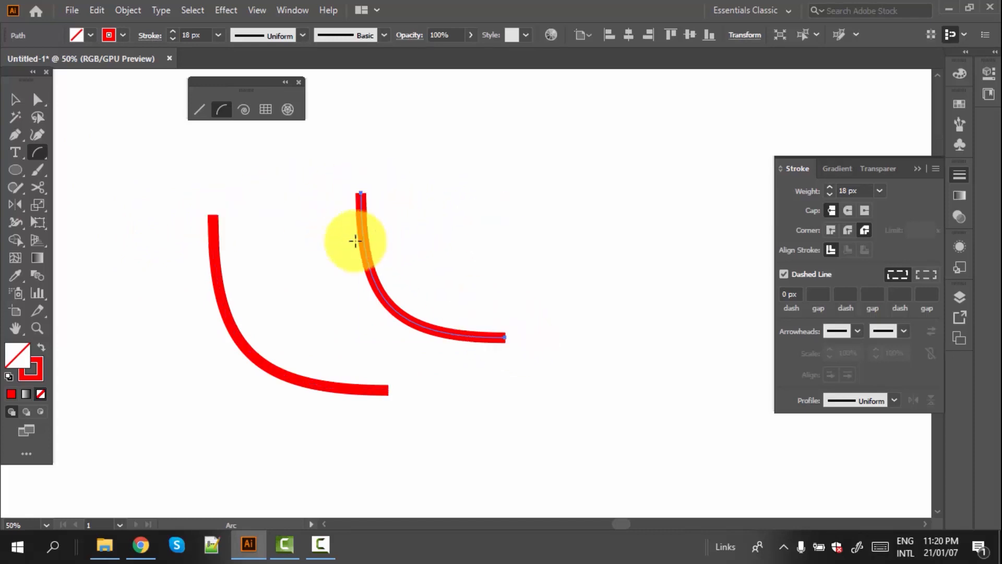
Draw a closed arc about 171 px wide and 208 px high to the upper right of the two open arcs
{"action": "left_click", "coordinate": [33, 149]}
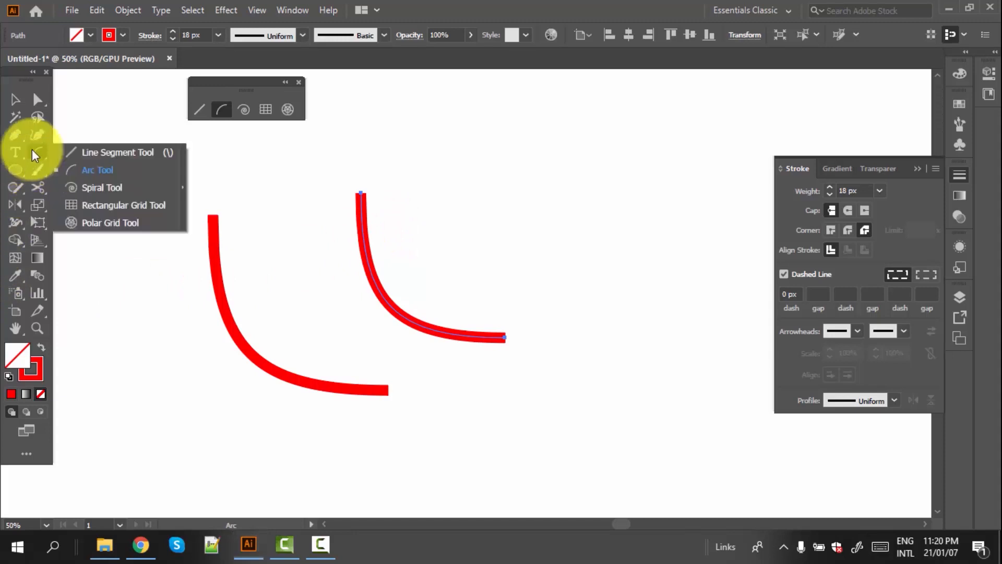
{"action": "left_click", "coordinate": [114, 166]}
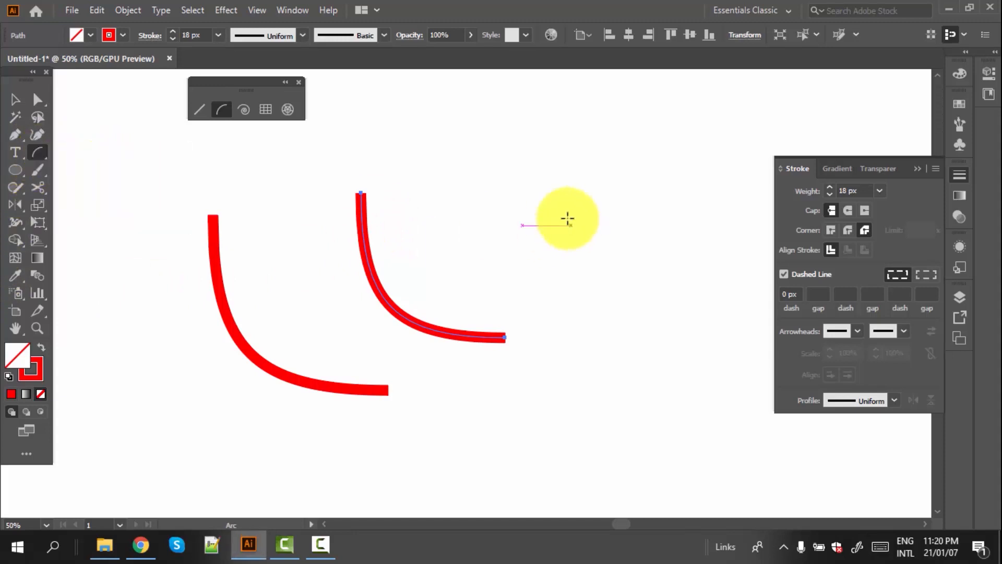
{"action": "left_click_drag", "start_coordinate": [477, 164], "coordinate": [574, 282]}
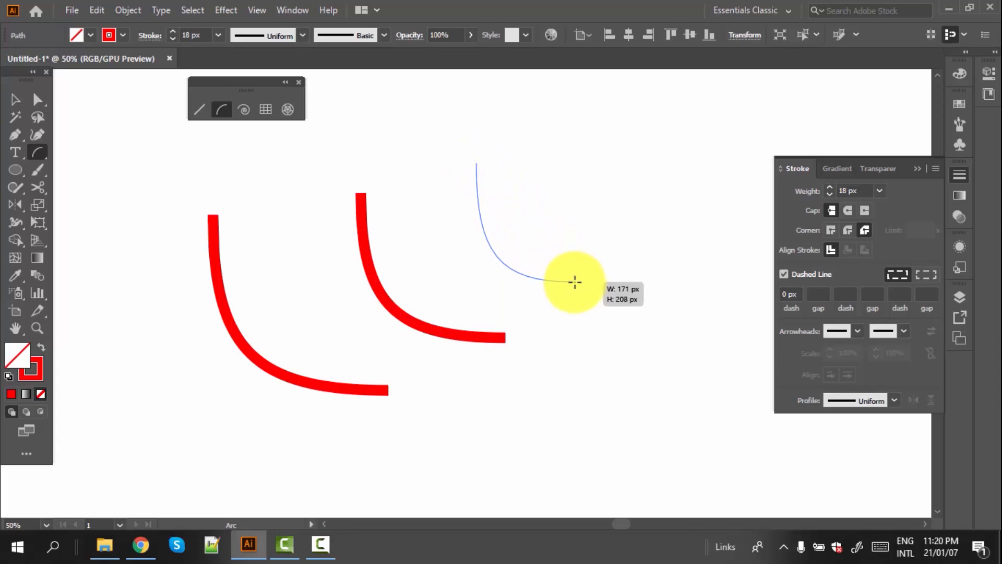
{"action": "key", "text": "c"}
{"action": "left_click_drag", "start_coordinate": [575, 282], "coordinate": [575, 282]}
{"action": "key", "text": "c"}
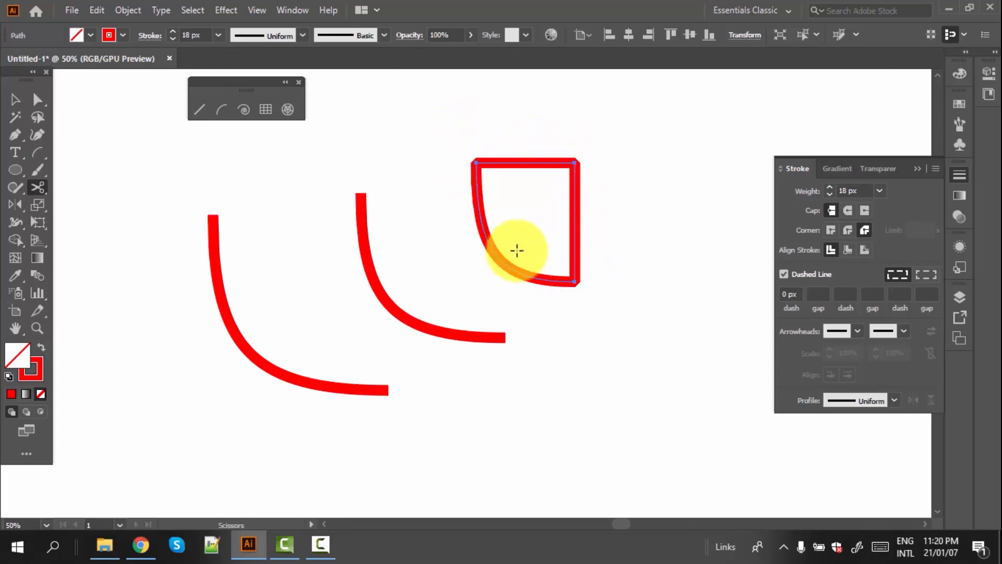
Fill the closed arc with red
{"action": "left_click", "coordinate": [89, 35]}
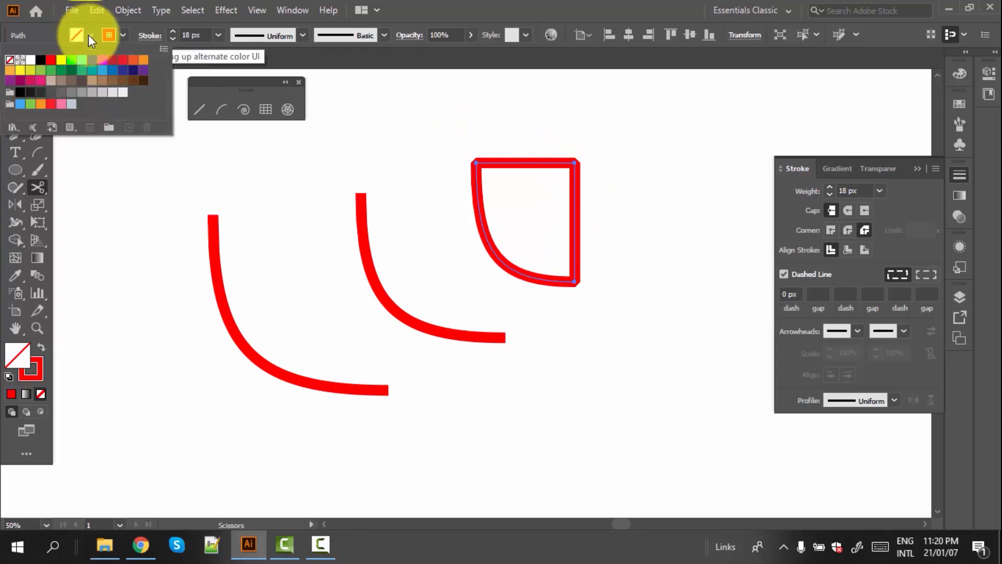
{"action": "left_click", "coordinate": [51, 59]}
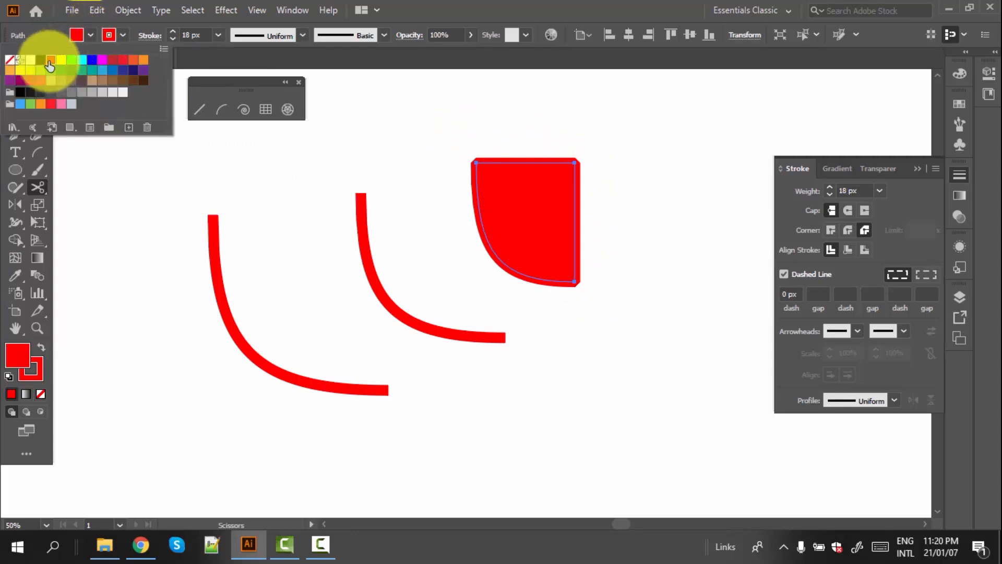
{"action": "left_click", "coordinate": [116, 192]}
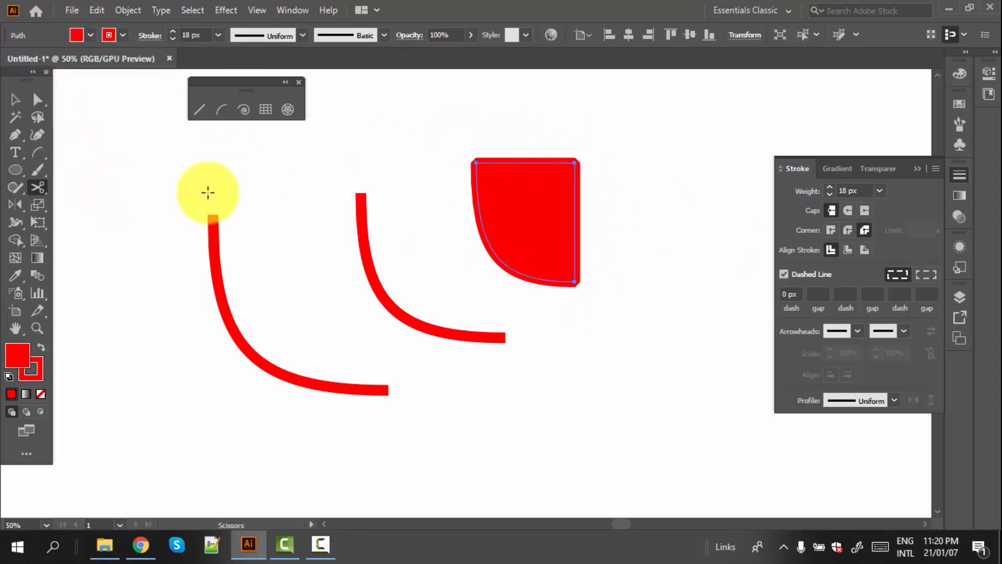
Move the closed arc slightly up and to the left and set its stroke corner style to Miter Join
{"action": "left_click", "coordinate": [15, 99]}
{"action": "left_click_drag", "start_coordinate": [515, 186], "coordinate": [447, 206]}
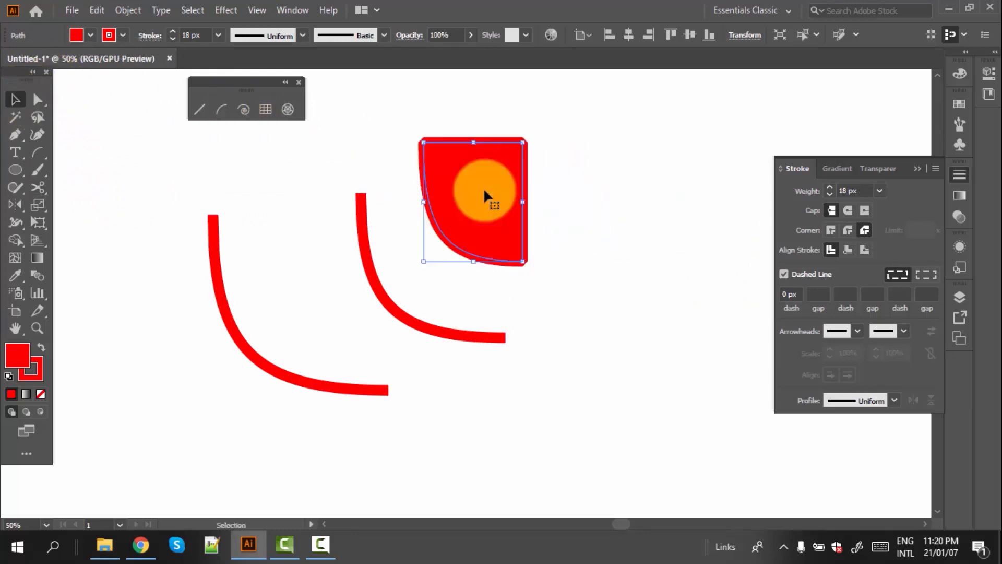
{"action": "left_click_drag", "start_coordinate": [507, 157], "coordinate": [516, 155]}
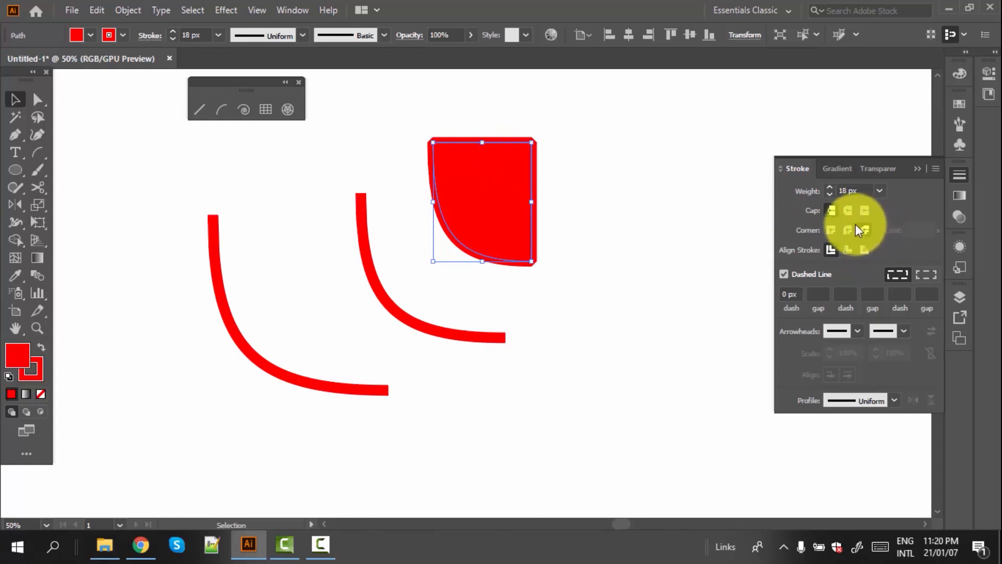
{"action": "left_click", "coordinate": [829, 231]}
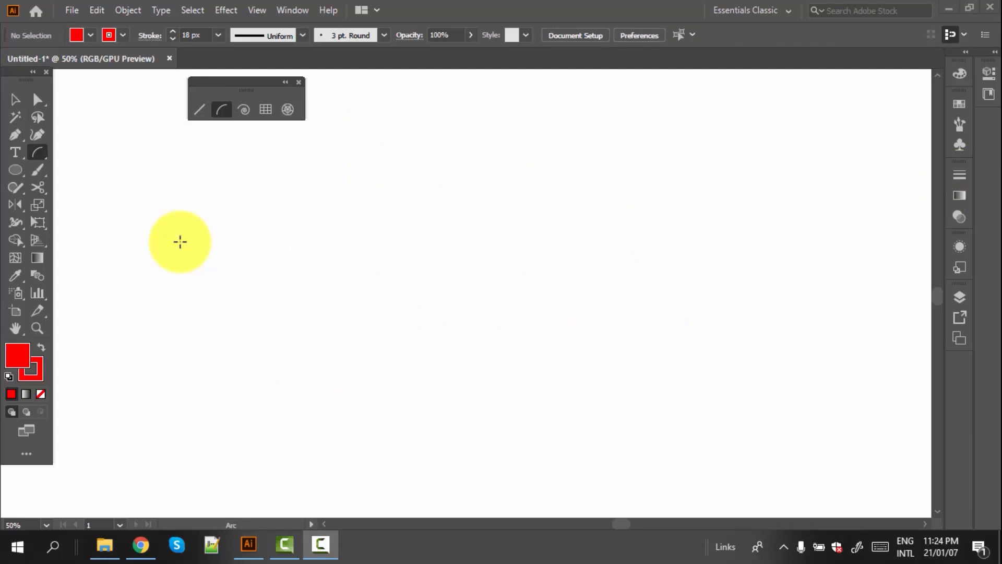
Open the Arc Segment Tool Options on the empty artboard and set the type to Open and the slope to 76
{"action": "left_click_drag", "start_coordinate": [33, 149], "coordinate": [99, 172]}
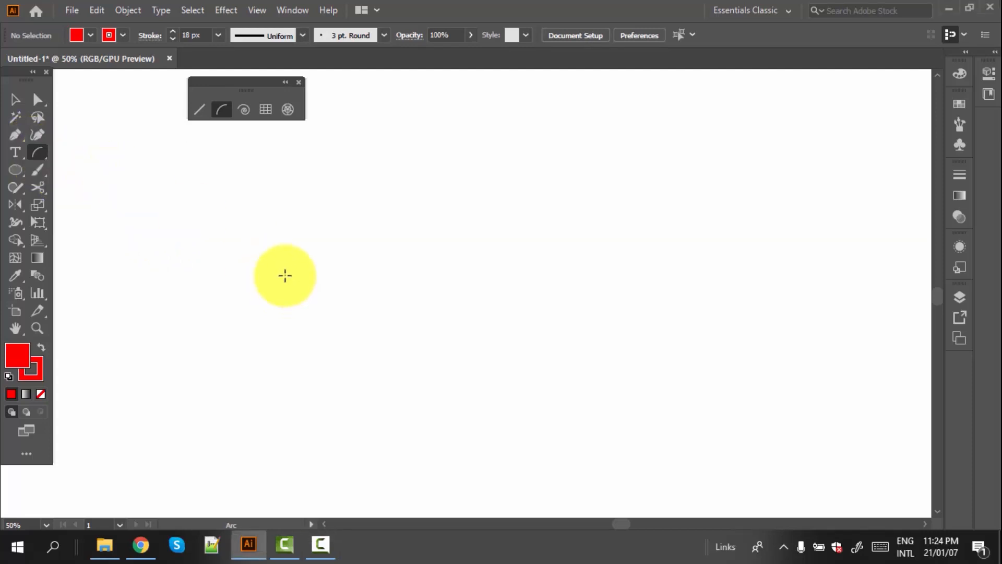
{"action": "left_click", "coordinate": [285, 276]}
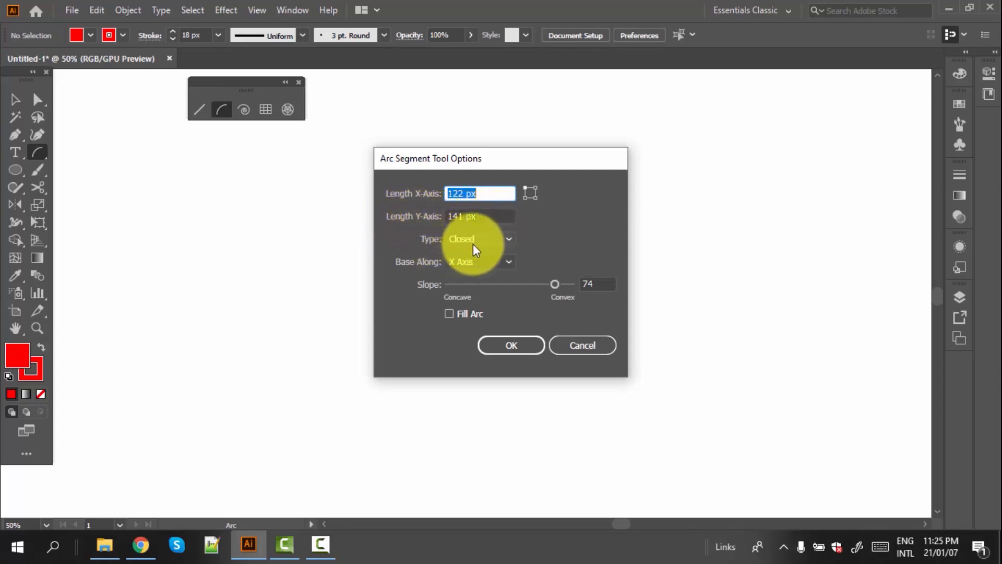
{"action": "left_click", "coordinate": [505, 240]}
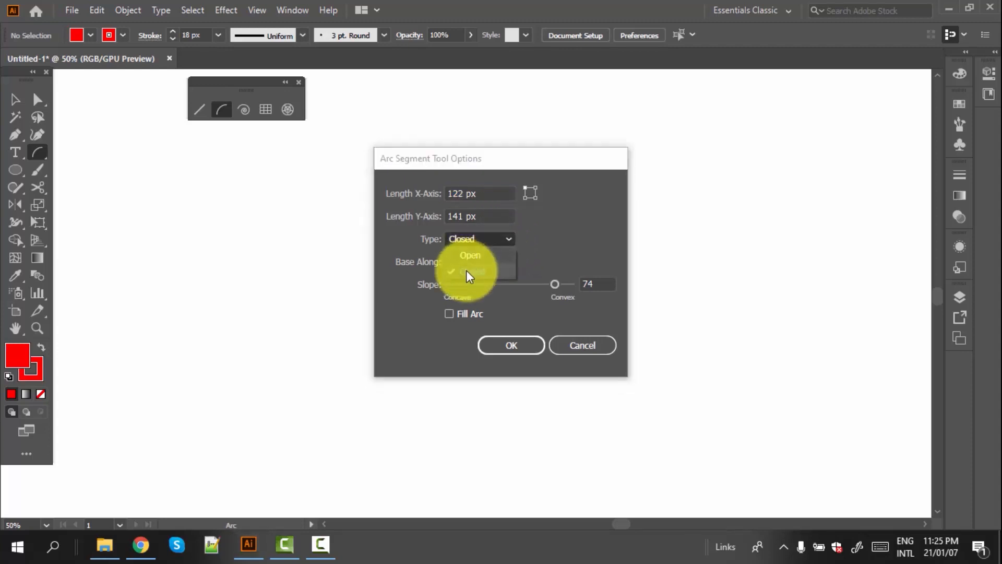
{"action": "left_click", "coordinate": [466, 254]}
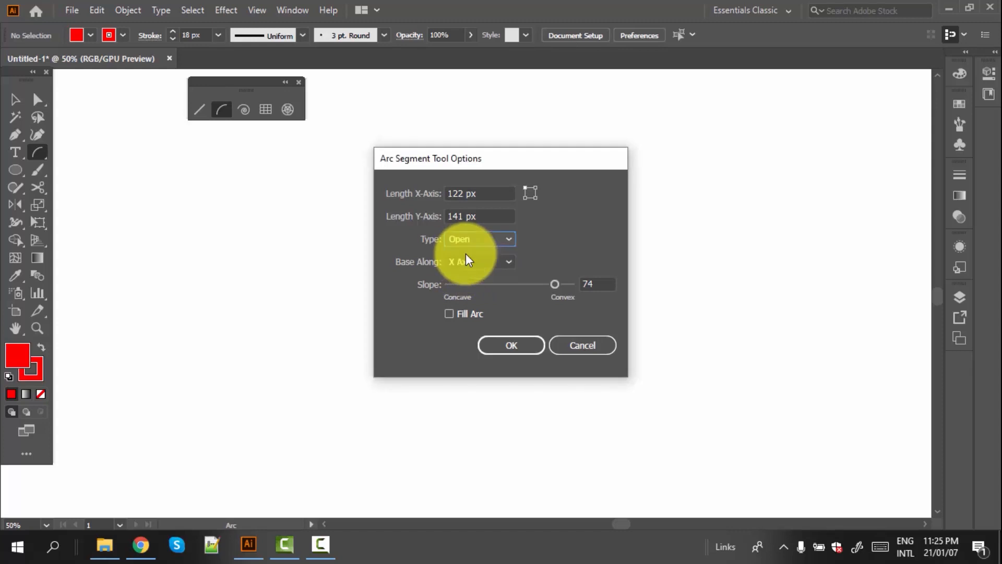
{"action": "left_click", "coordinate": [507, 240]}
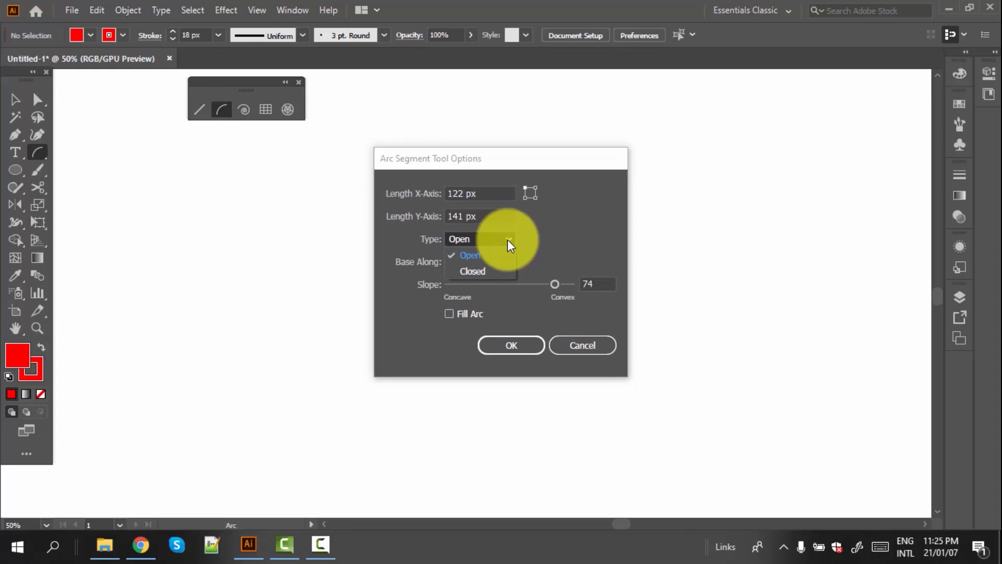
{"action": "left_click", "coordinate": [486, 272]}
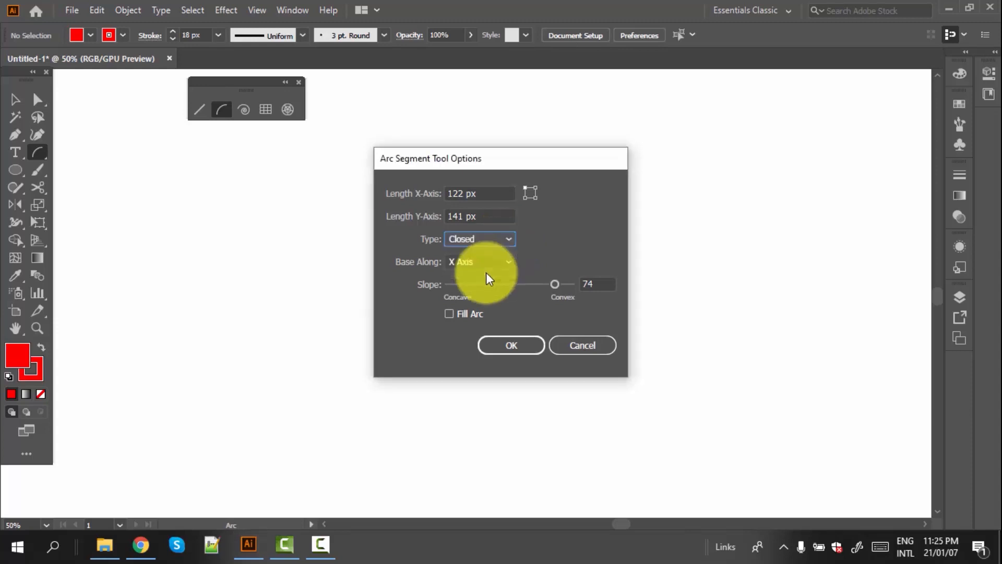
{"action": "left_click", "coordinate": [508, 239]}
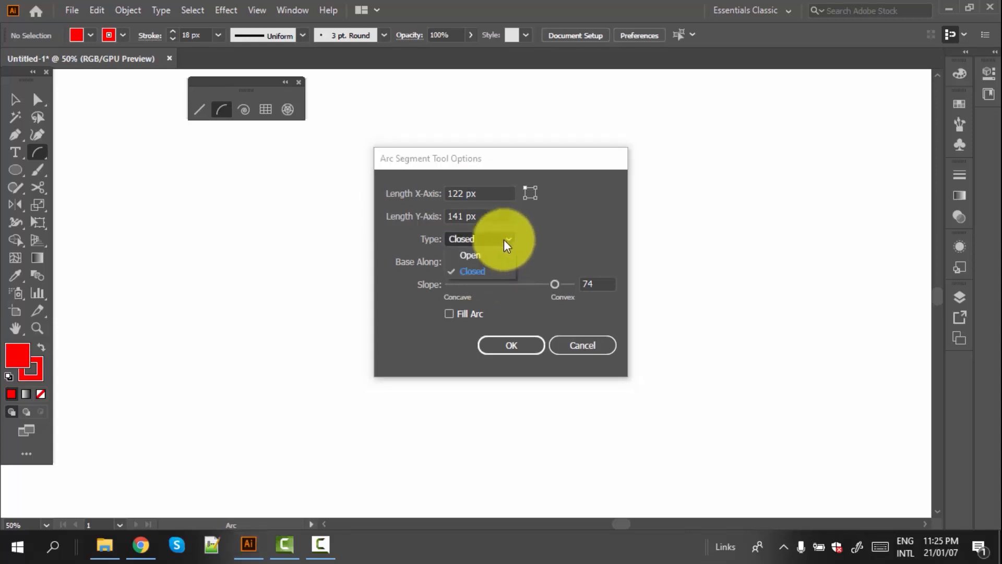
{"action": "left_click", "coordinate": [473, 255]}
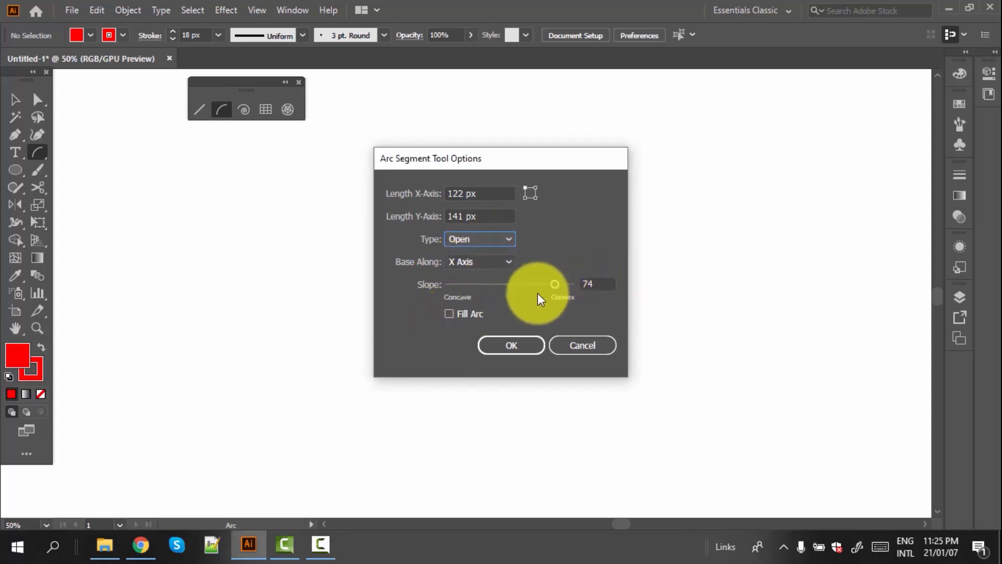
{"action": "left_click_drag", "start_coordinate": [557, 285], "coordinate": [556, 287]}
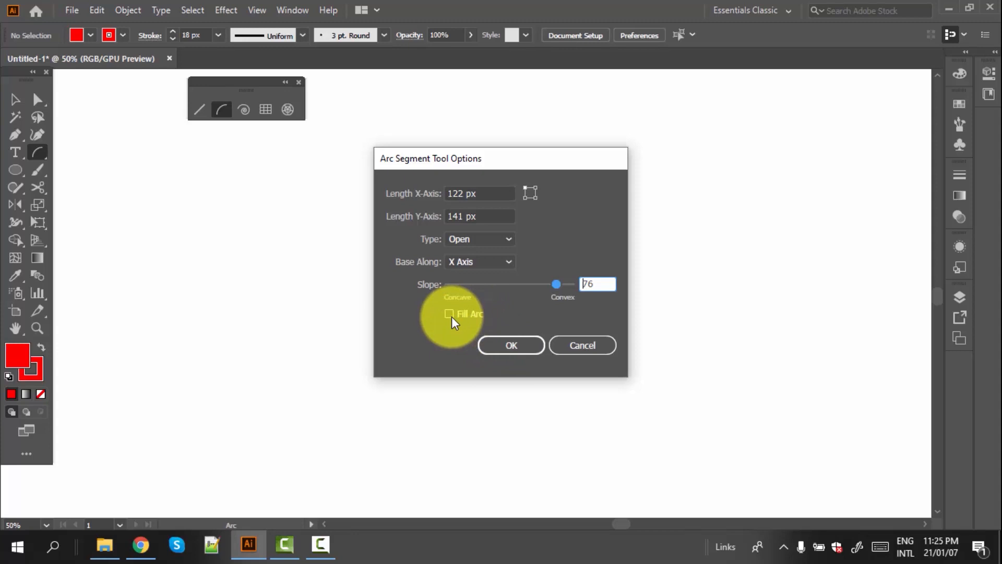
Accept the arc options and draw a series of unfilled open arcs with a 1 px red stroke across the artboard
{"action": "left_click", "coordinate": [512, 345]}
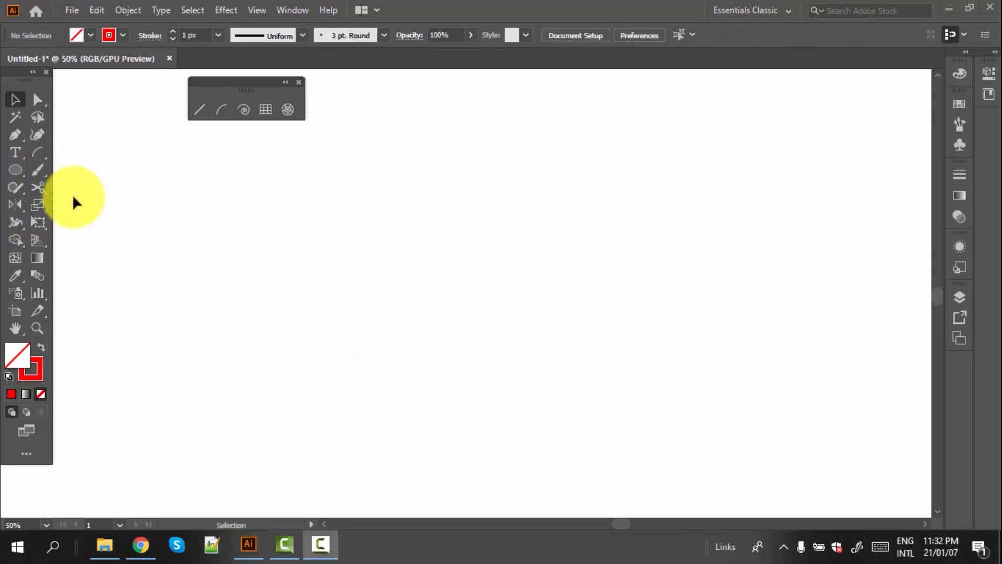
{"action": "left_click", "coordinate": [34, 151]}
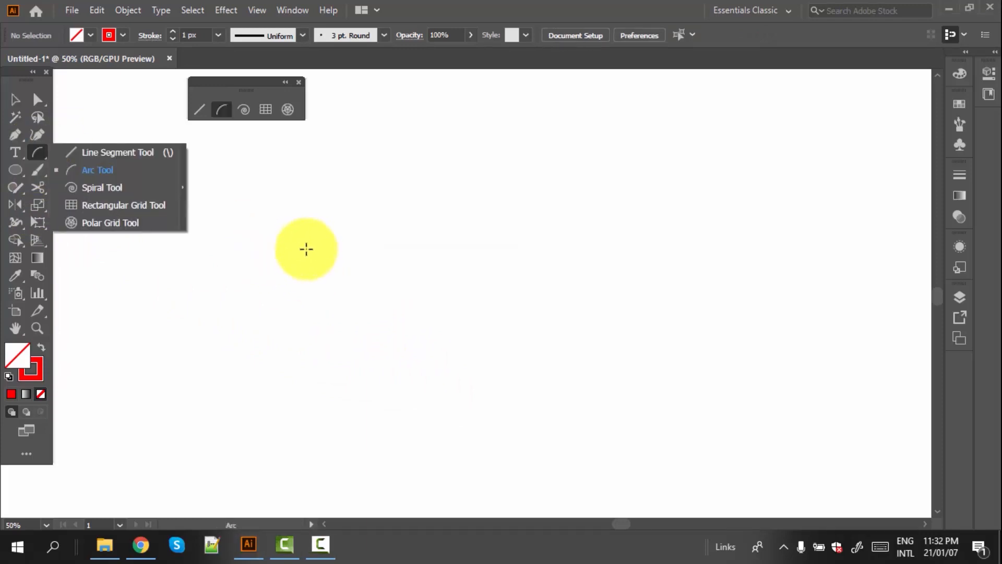
{"action": "left_click_drag", "start_coordinate": [300, 238], "coordinate": [462, 393]}
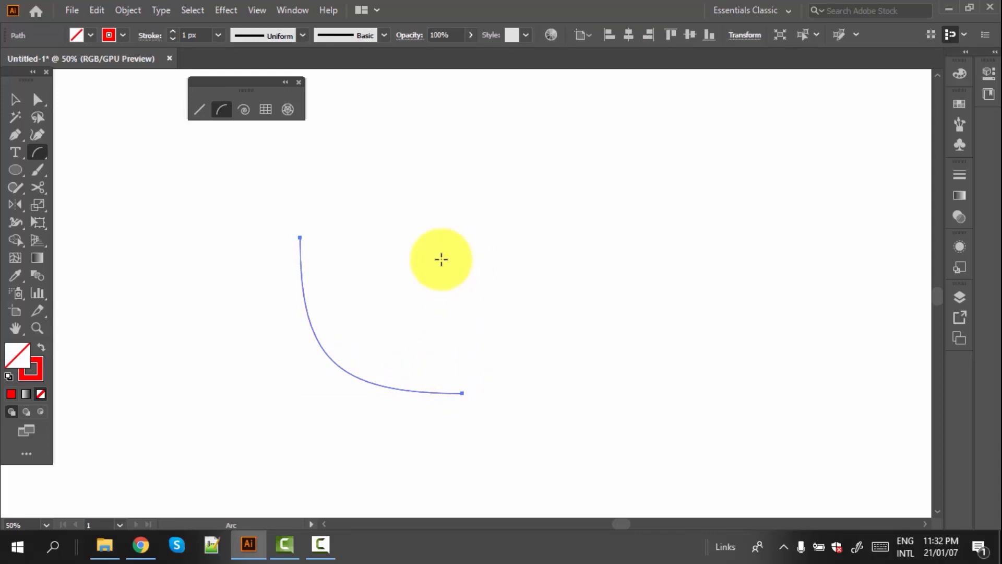
{"action": "left_click_drag", "start_coordinate": [440, 261], "coordinate": [514, 333]}
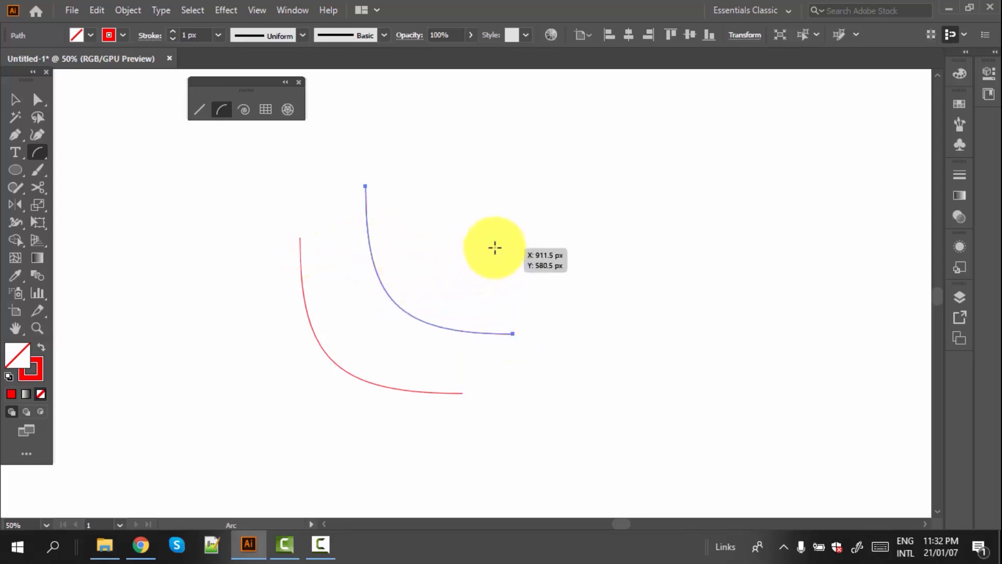
{"action": "left_click_drag", "start_coordinate": [493, 224], "coordinate": [613, 314]}
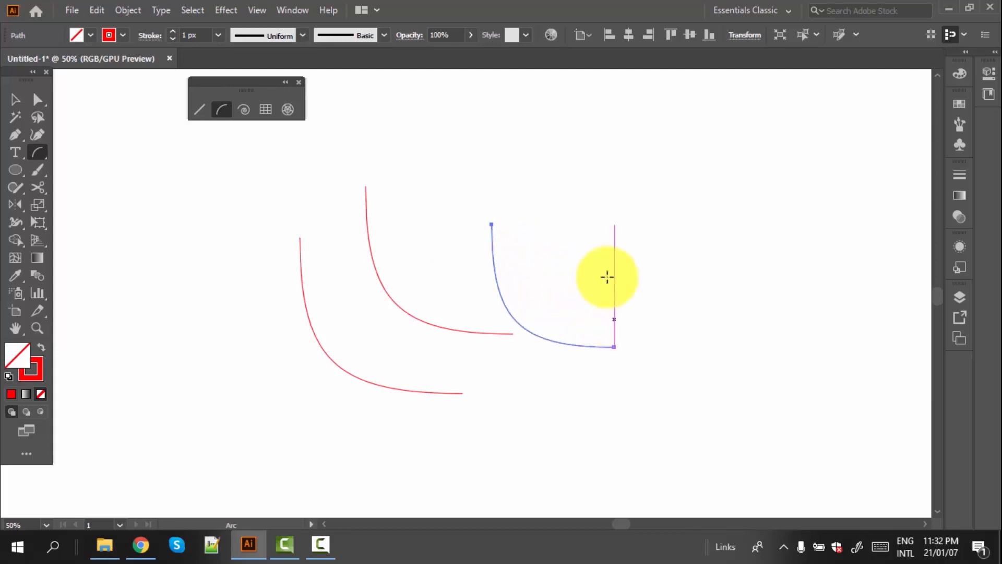
{"action": "left_click_drag", "start_coordinate": [599, 187], "coordinate": [679, 278]}
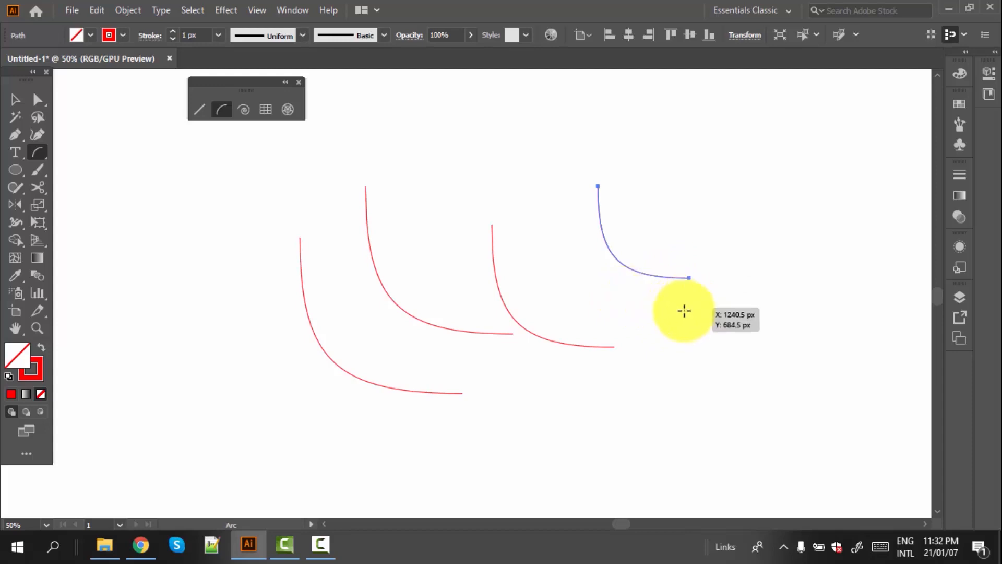
{"action": "left_click_drag", "start_coordinate": [682, 393], "coordinate": [728, 434]}
{"action": "left_click_drag", "start_coordinate": [679, 411], "coordinate": [721, 437]}
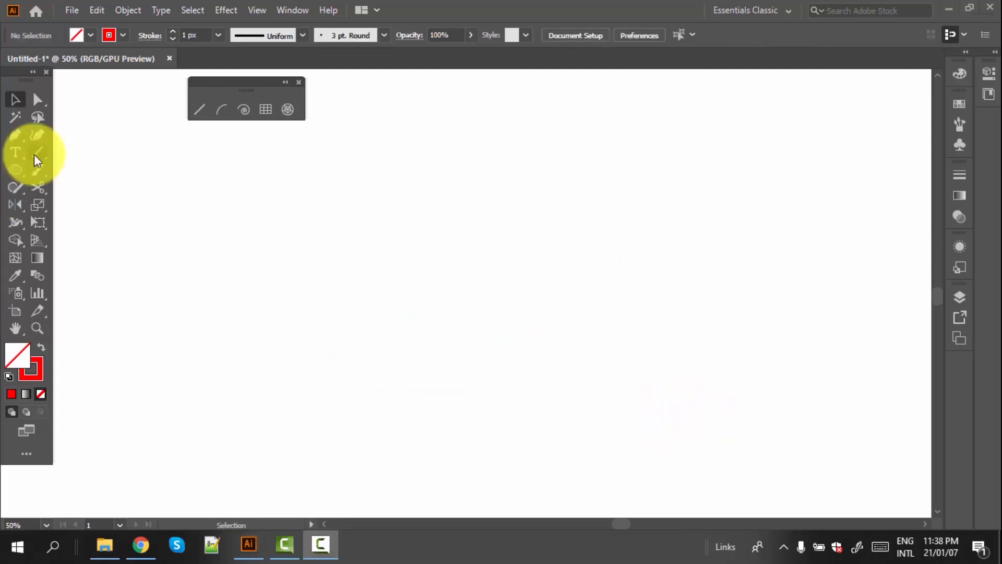
Draw three roughly horizontal red lines with the Line Segment tool, extending the second one outward from its centre
{"action": "left_click_drag", "start_coordinate": [33, 155], "coordinate": [120, 151]}
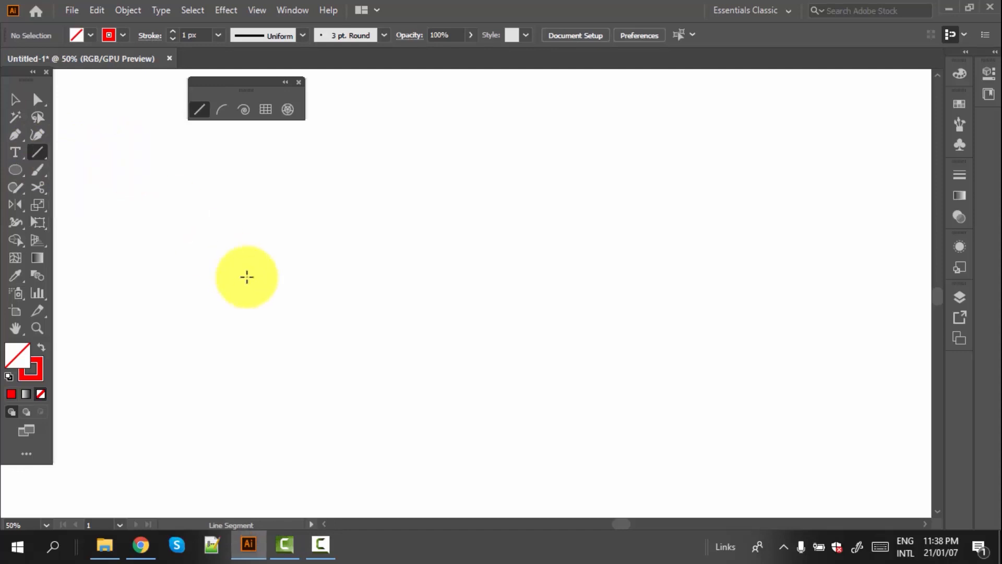
{"action": "left_click_drag", "start_coordinate": [192, 251], "coordinate": [407, 260]}
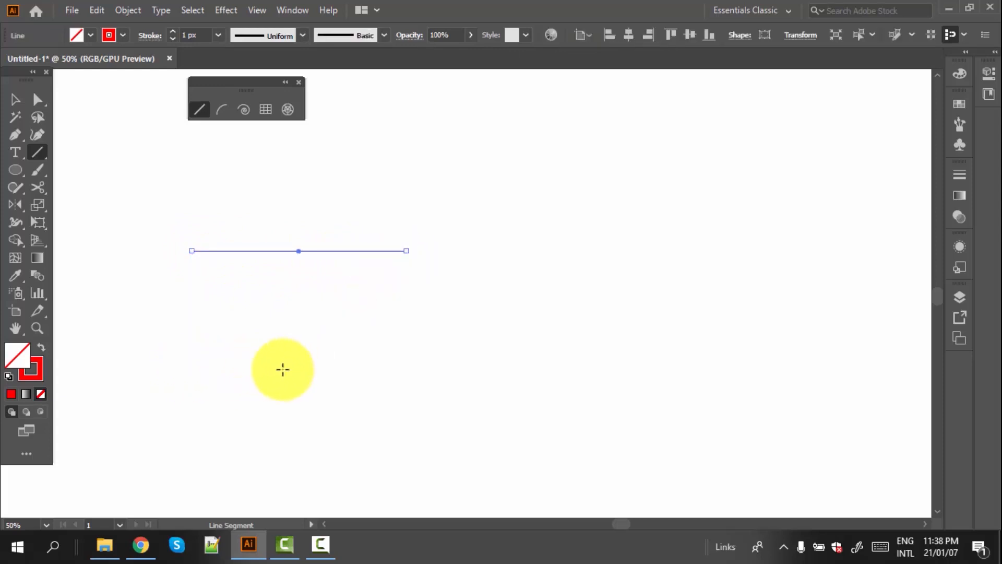
{"action": "mouse_move", "coordinate": [279, 368]}
{"action": "left_mouse_down"}
{"action": "mouse_move", "coordinate": [374, 360]}
{"action": "mouse_move", "coordinate": [406, 369]}
{"action": "left_mouse_up"}
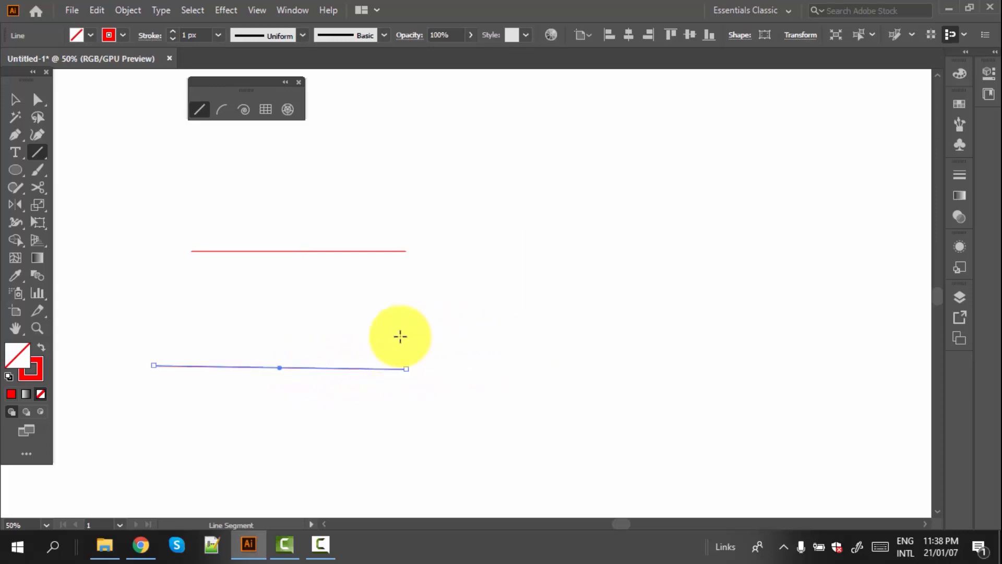
{"action": "left_click_drag", "start_coordinate": [403, 325], "coordinate": [633, 324]}
Draw a large multi-turn spiral with the Spiral tool on the left half of the artboard
{"action": "left_click_drag", "start_coordinate": [37, 152], "coordinate": [94, 189]}
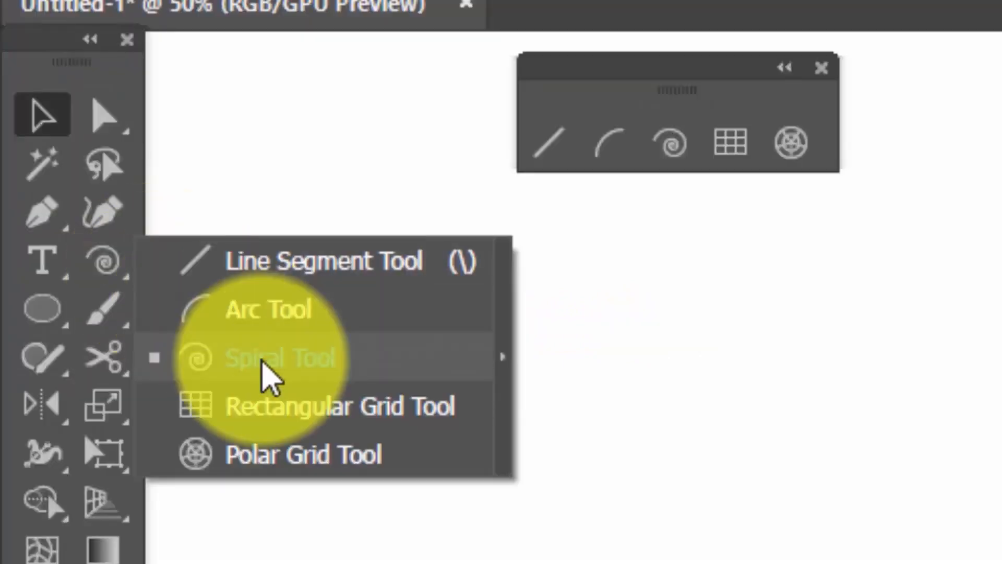
{"action": "left_click", "coordinate": [264, 360]}
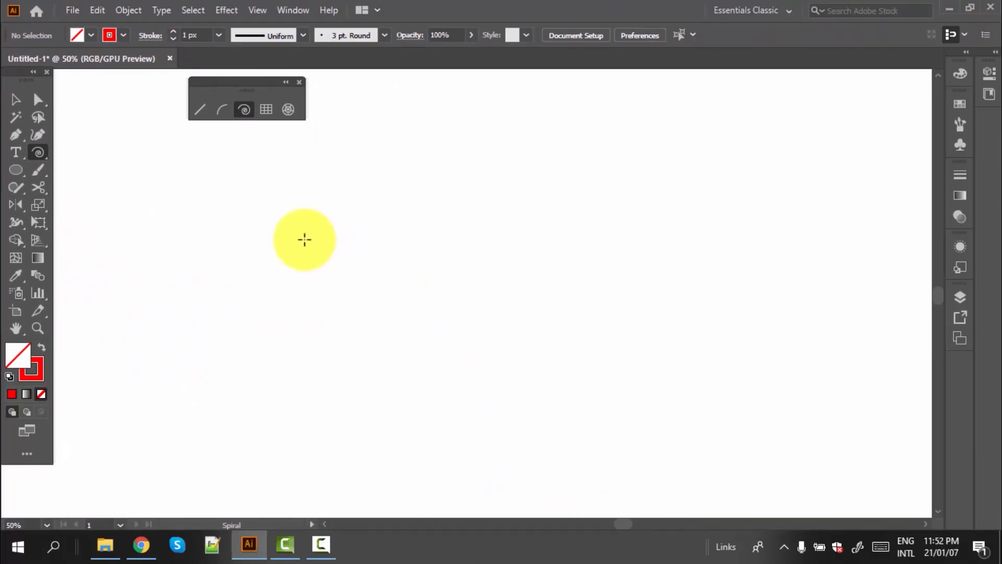
{"action": "left_click_drag", "start_coordinate": [304, 240], "coordinate": [433, 396]}
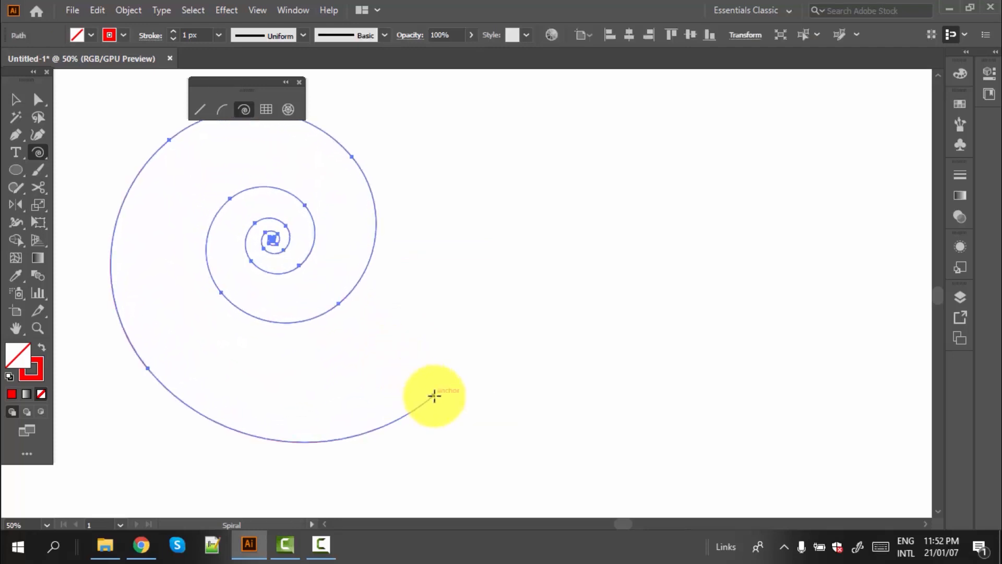
Select the spiral and change its stroke colour to dark green
{"action": "left_click", "coordinate": [16, 99]}
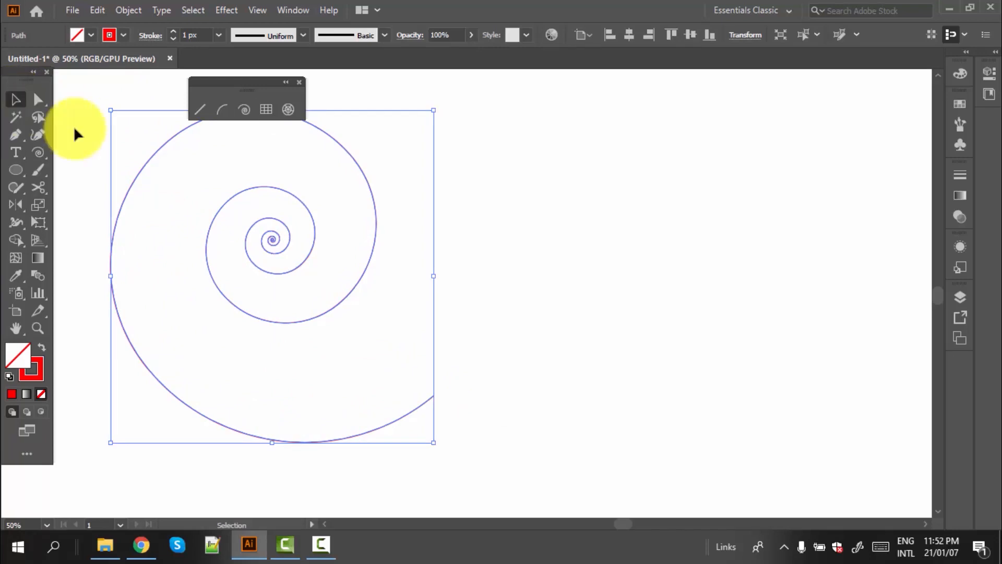
{"action": "left_click", "coordinate": [85, 132]}
{"action": "mouse_move", "coordinate": [101, 176]}
{"action": "left_mouse_down"}
{"action": "mouse_move", "coordinate": [157, 224]}
{"action": "mouse_move", "coordinate": [337, 331]}
{"action": "mouse_move", "coordinate": [387, 345]}
{"action": "left_mouse_up"}
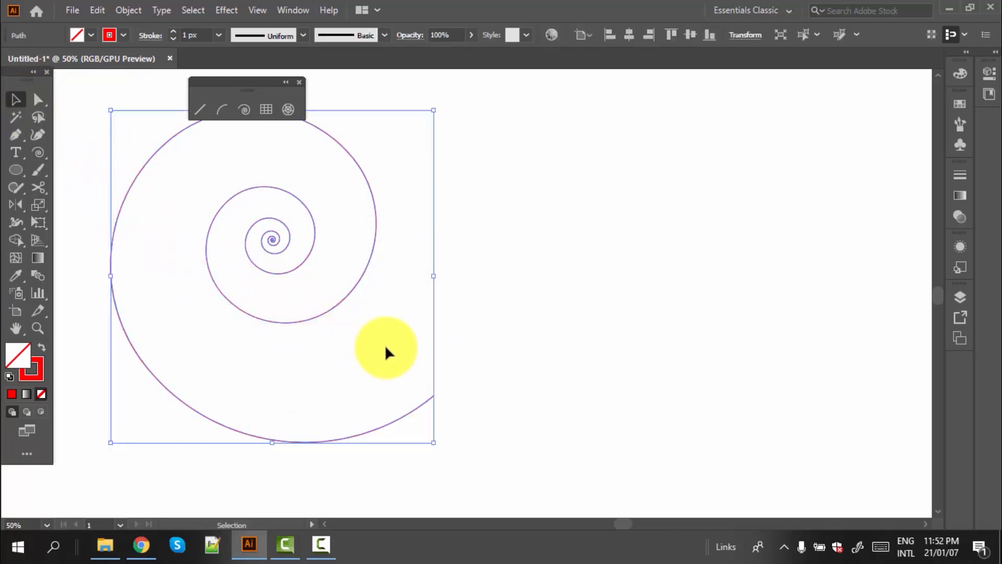
{"action": "left_click", "coordinate": [123, 36]}
{"action": "left_click", "coordinate": [125, 37]}
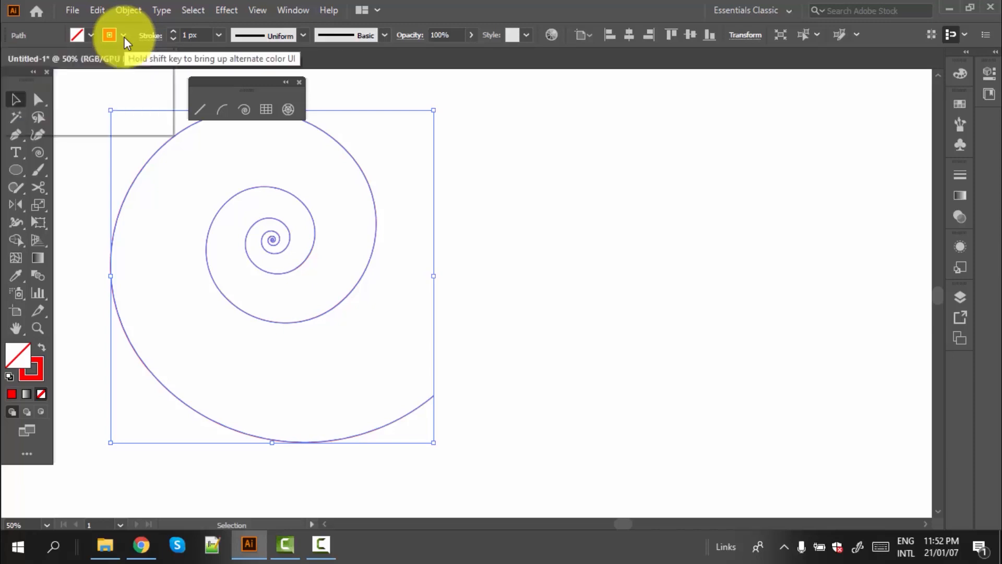
{"action": "left_click", "coordinate": [123, 37]}
{"action": "left_click", "coordinate": [71, 73]}
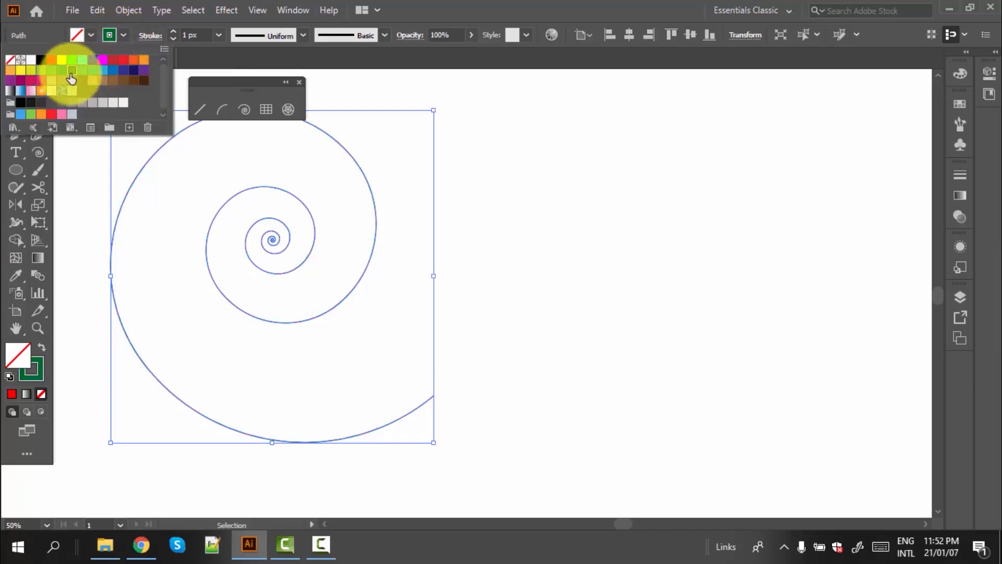
Set the spiral's stroke weight to 10 px
{"action": "left_click", "coordinate": [220, 35]}
{"action": "left_click", "coordinate": [220, 34]}
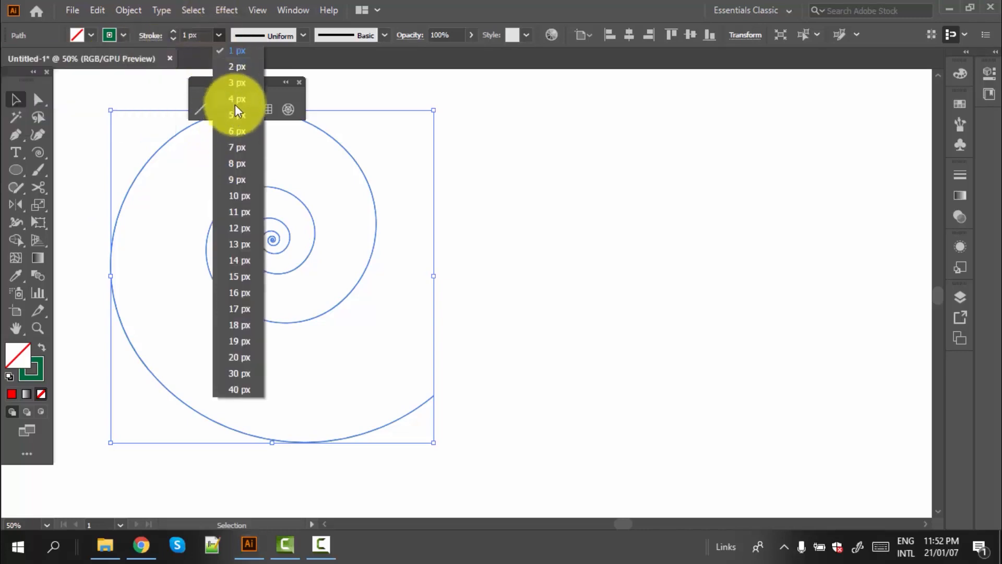
{"action": "left_click", "coordinate": [243, 197]}
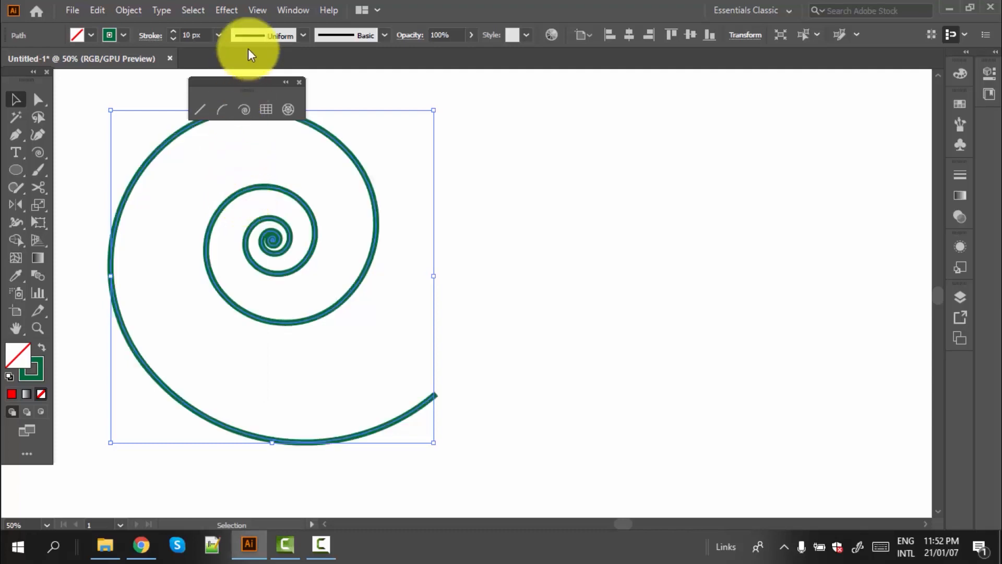
Show the Stroke settings and set the spiral's stroke weight to 7 px
{"action": "left_click", "coordinate": [297, 9]}
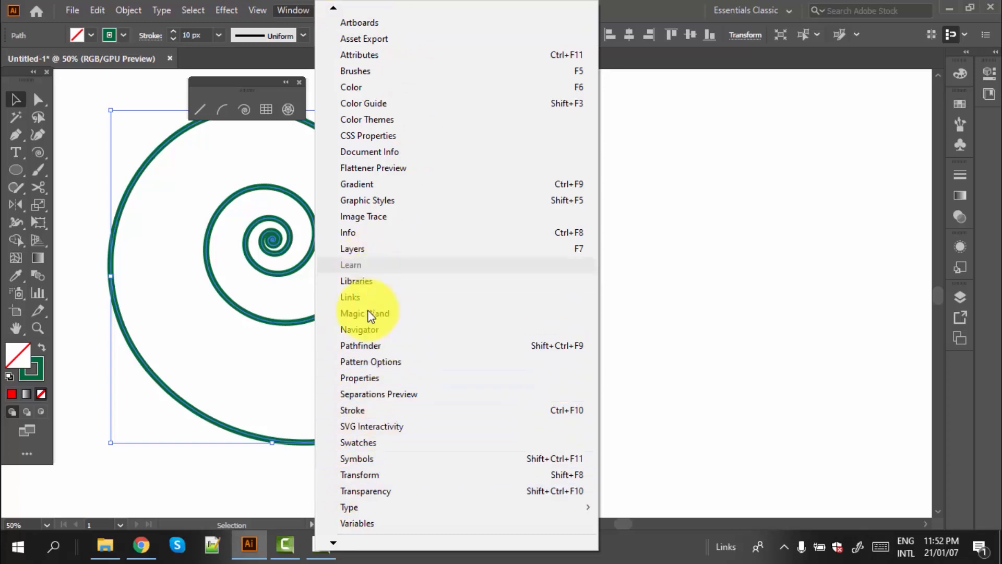
{"action": "left_click", "coordinate": [361, 412]}
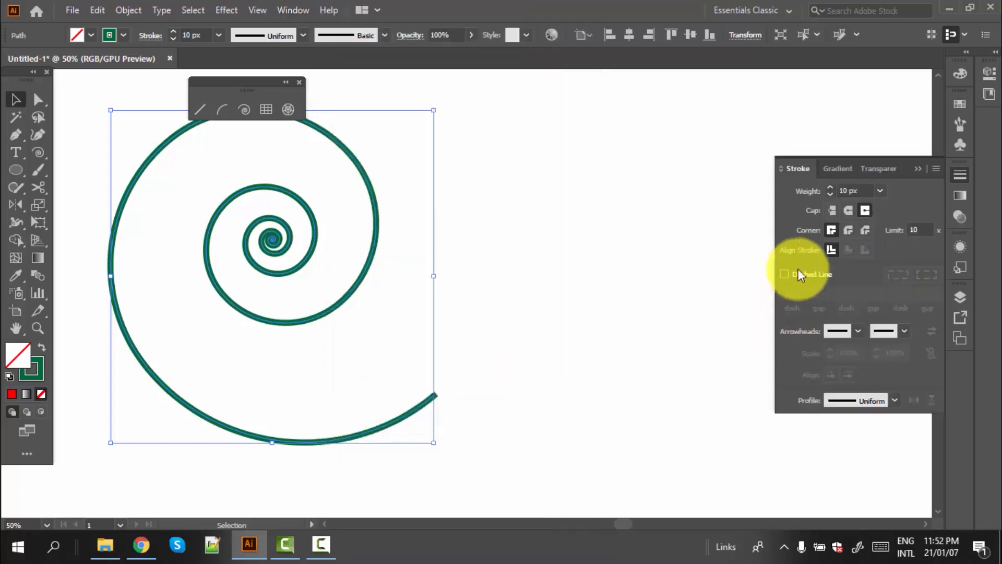
{"action": "left_click", "coordinate": [879, 191]}
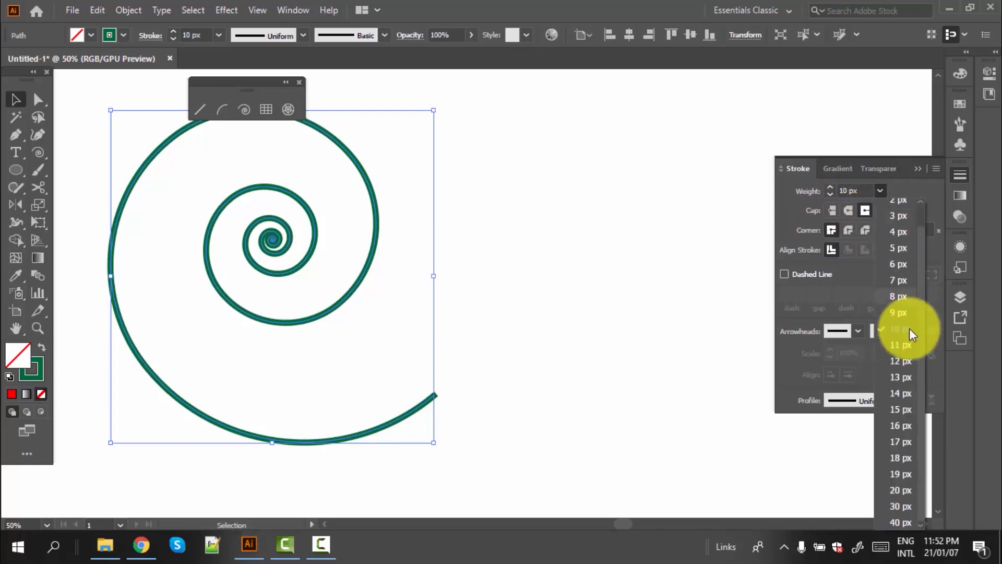
{"action": "left_click", "coordinate": [897, 280]}
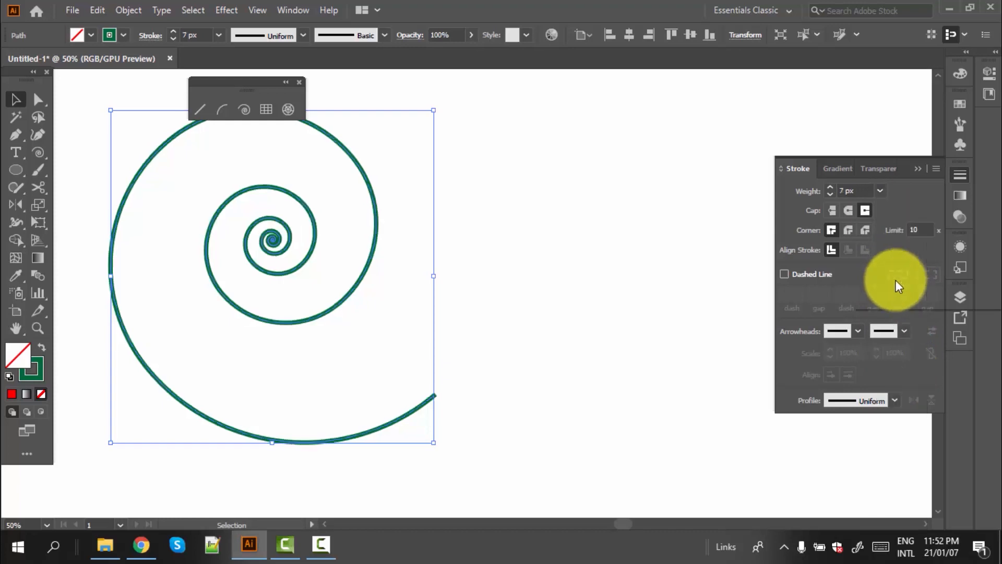
Make the spiral's stroke a dashed line with a 50 px dash and deselect it
{"action": "left_click", "coordinate": [784, 274]}
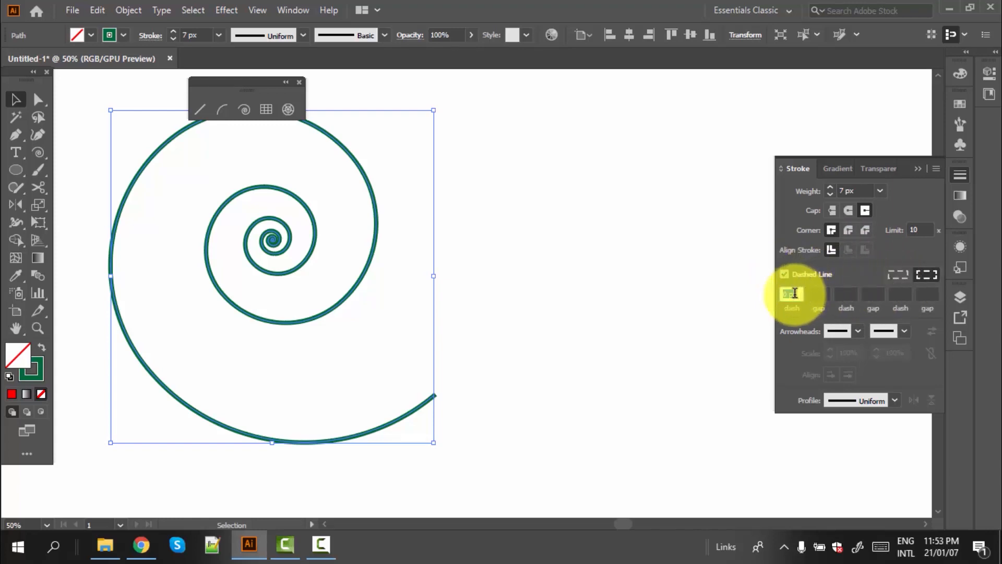
{"action": "left_click", "coordinate": [788, 295]}
{"action": "left_click_drag", "start_coordinate": [788, 295], "coordinate": [763, 295]}
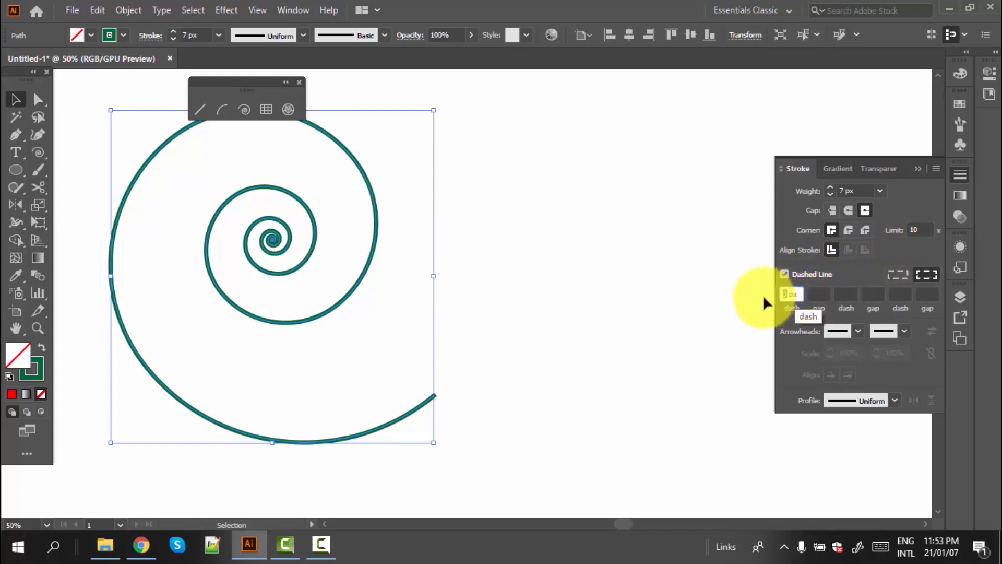
{"action": "type", "text": "50"}
{"action": "left_click", "coordinate": [644, 381]}
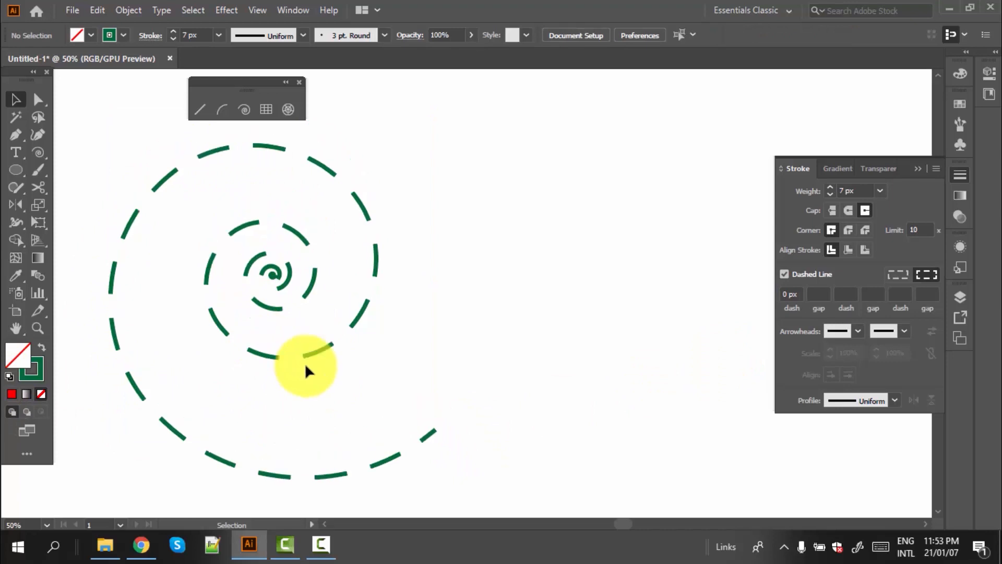
Reselect the spiral and turn off its dashed line option
{"action": "scroll", "coordinate": [576, 319], "scroll_direction": "down", "scroll_amount": 2}
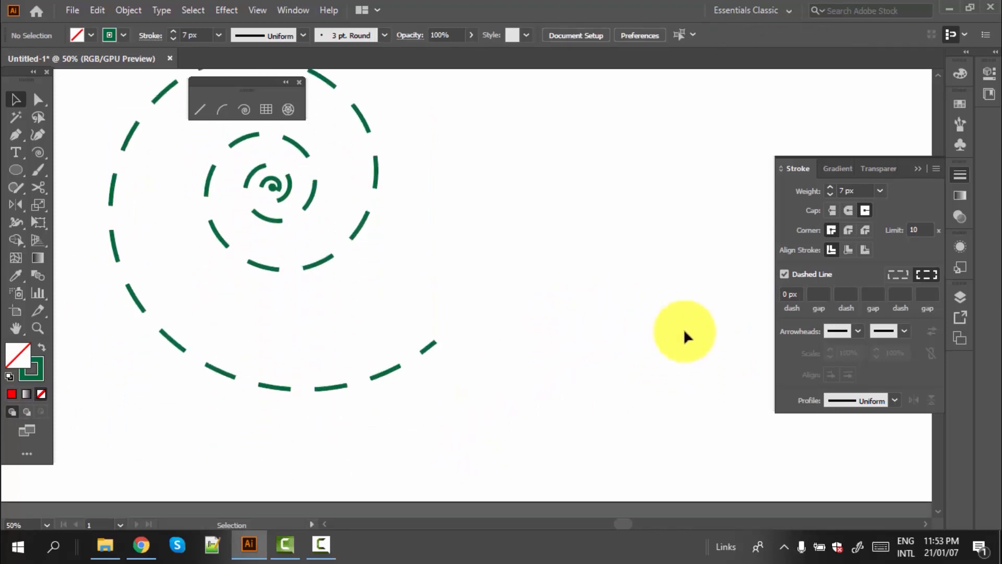
{"action": "left_click", "coordinate": [784, 275]}
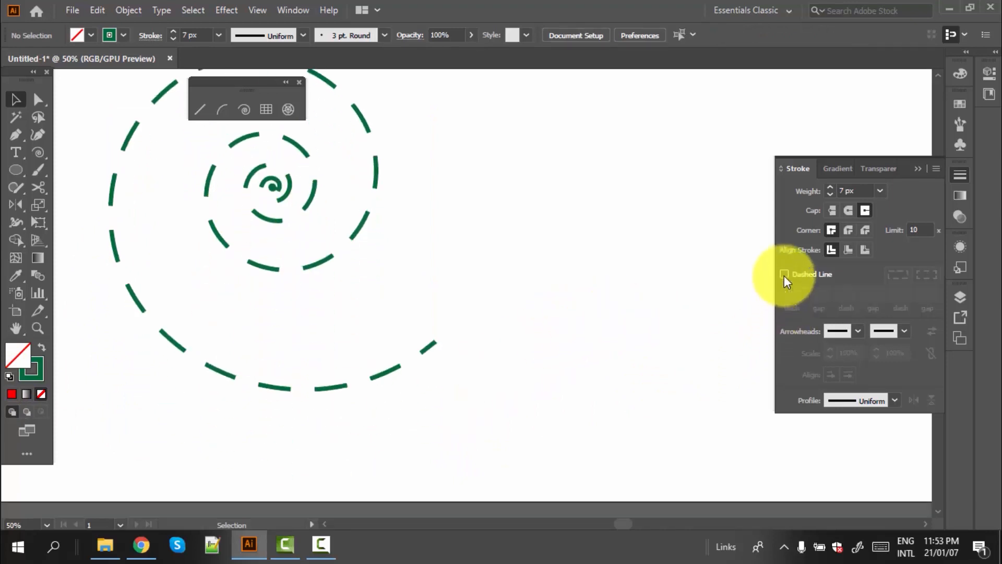
{"action": "left_click", "coordinate": [784, 276]}
{"action": "left_click_drag", "start_coordinate": [143, 197], "coordinate": [267, 264]}
{"action": "left_click", "coordinate": [784, 275]}
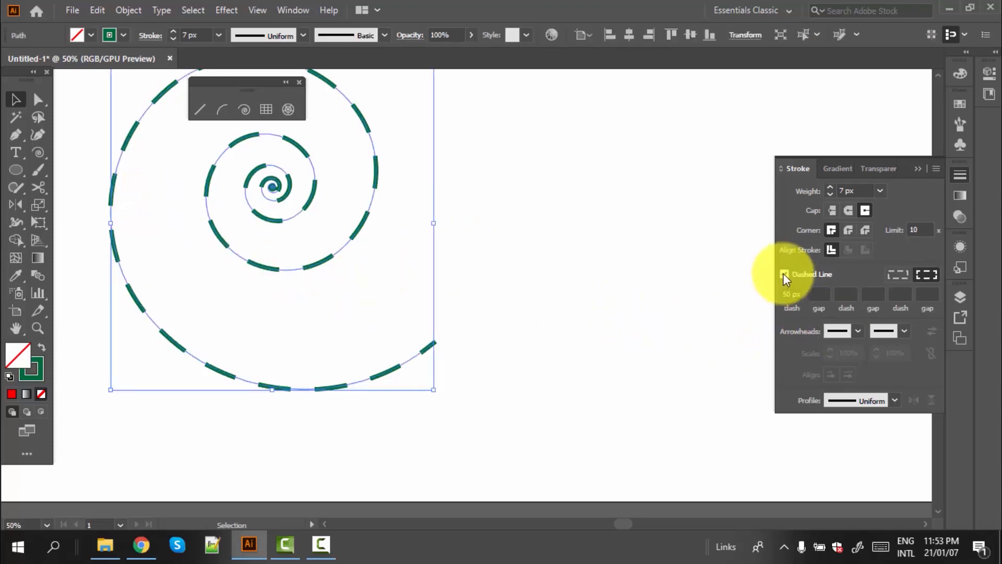
{"action": "left_click", "coordinate": [784, 274]}
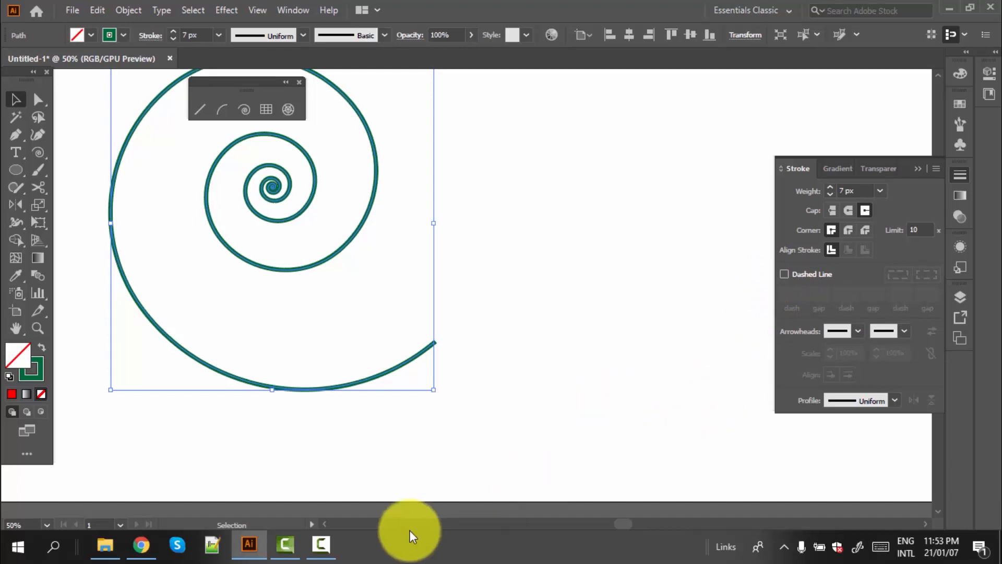
Widen the spiral's outer end to about 41 px with the Width tool so the stroke tapers toward the centre
{"action": "key", "text": "shift+w"}
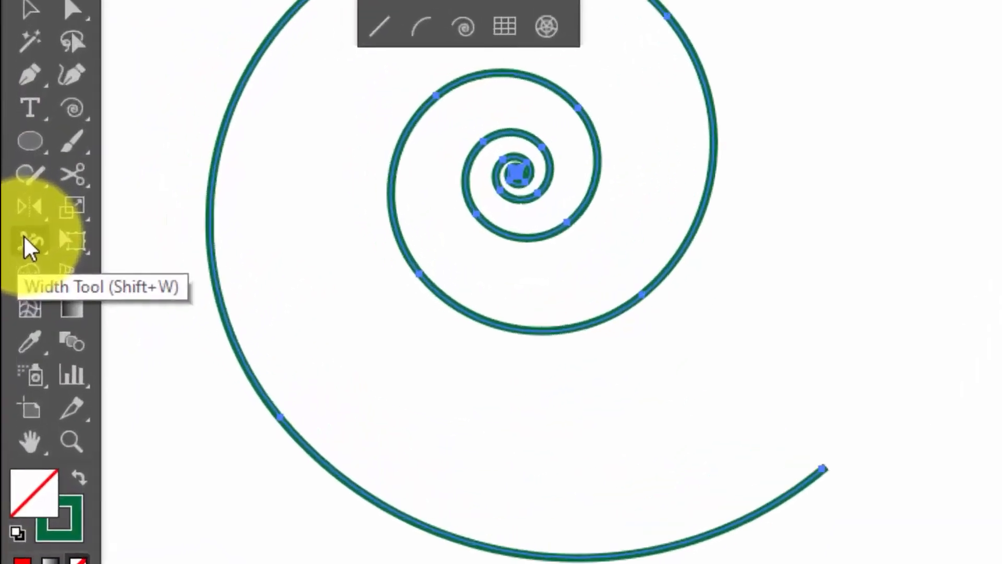
{"action": "left_click", "coordinate": [37, 258]}
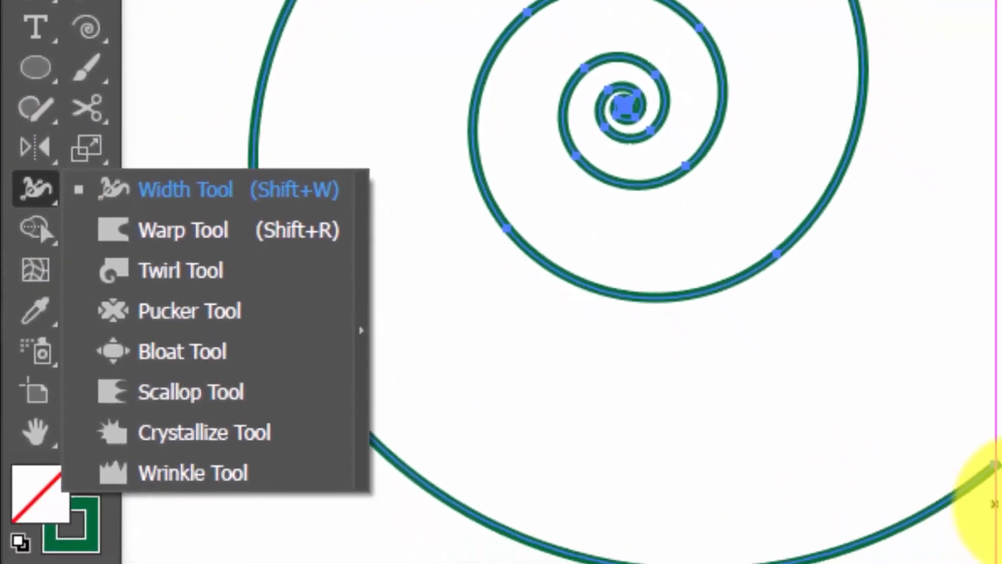
{"action": "scroll", "coordinate": [982, 467], "scroll_direction": "up", "scroll_amount": 3}
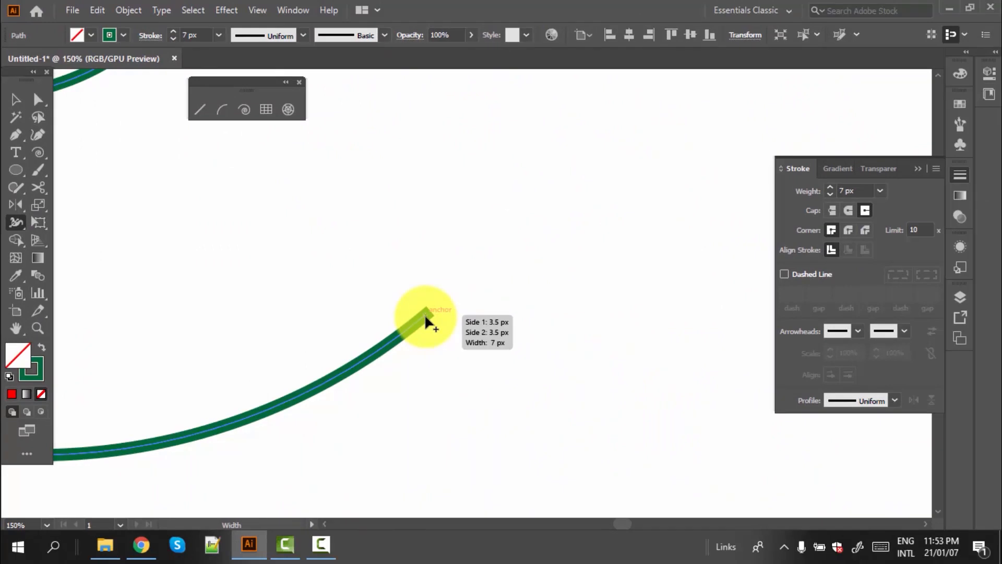
{"action": "left_click_drag", "start_coordinate": [426, 314], "coordinate": [448, 339]}
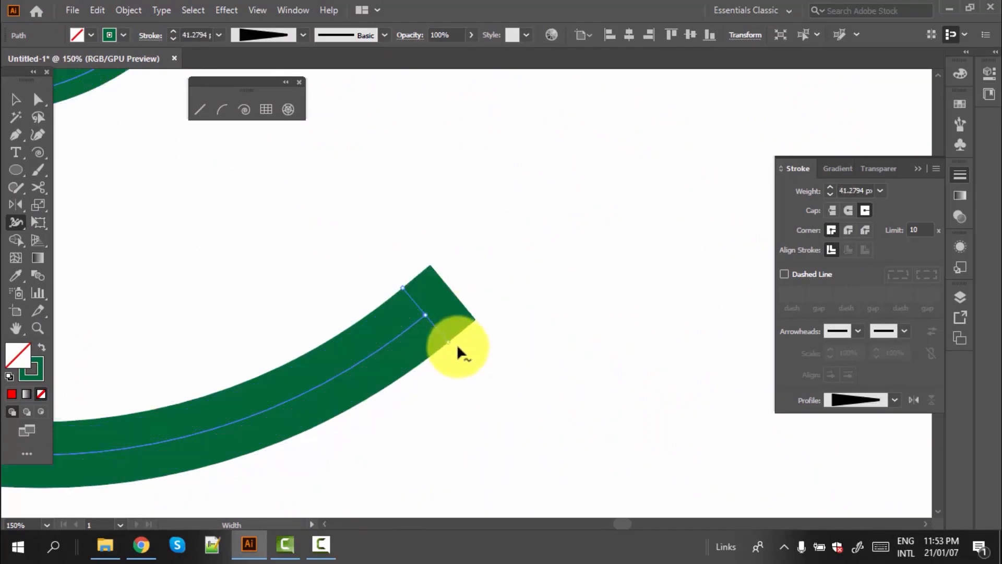
{"action": "scroll", "coordinate": [485, 381], "scroll_direction": "down", "scroll_amount": 2}
{"action": "scroll", "coordinate": [468, 393], "scroll_direction": "down", "scroll_amount": 2}
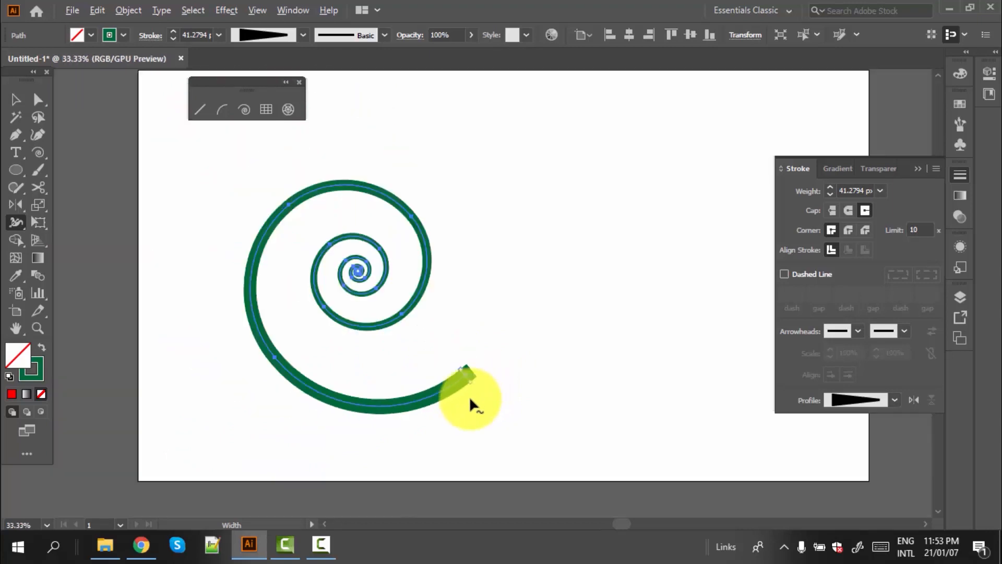
Widen the spiral's outer end to about 137 px with the Width tool, then collapse it to zero width to reverse the taper
{"action": "scroll", "coordinate": [435, 424], "scroll_direction": "up", "scroll_amount": 1}
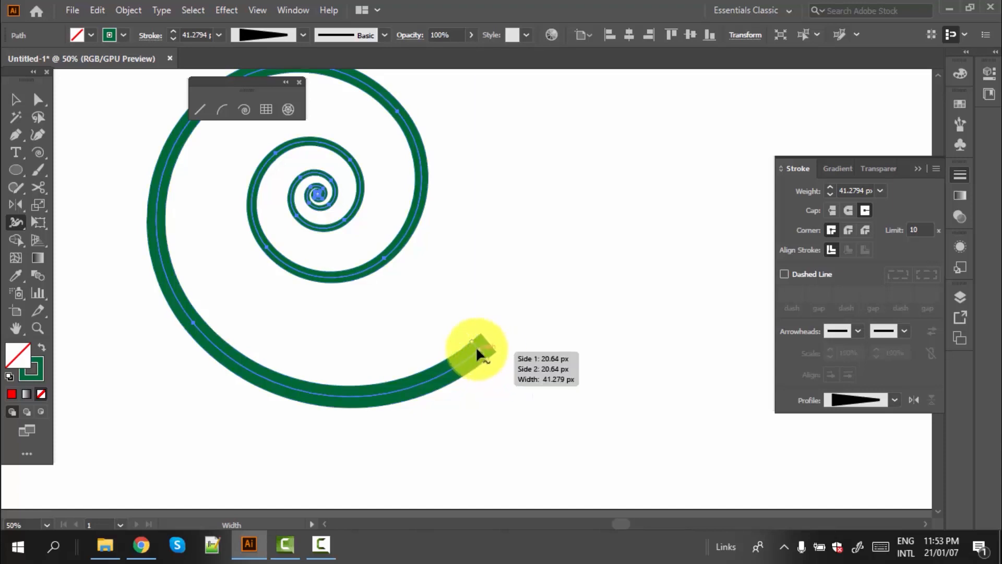
{"action": "mouse_move", "coordinate": [489, 369]}
{"action": "left_mouse_down"}
{"action": "mouse_move", "coordinate": [486, 360]}
{"action": "mouse_move", "coordinate": [507, 394]}
{"action": "left_mouse_up"}
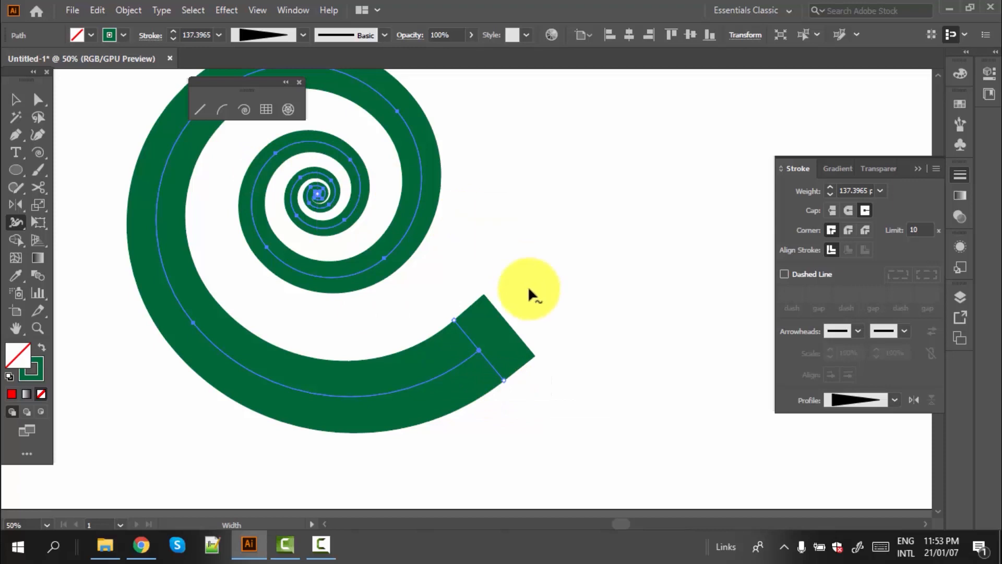
{"action": "left_click_drag", "start_coordinate": [502, 378], "coordinate": [478, 349]}
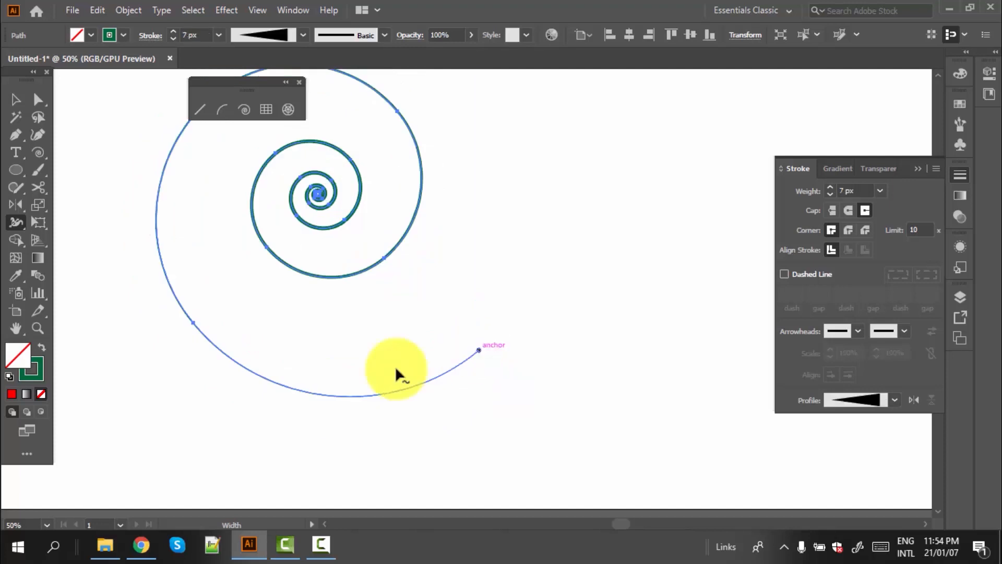
Select the whole spiral and delete it
{"action": "left_click", "coordinate": [16, 100]}
{"action": "left_click", "coordinate": [120, 181]}
{"action": "left_click_drag", "start_coordinate": [139, 162], "coordinate": [462, 434]}
{"action": "key", "text": "Delete"}
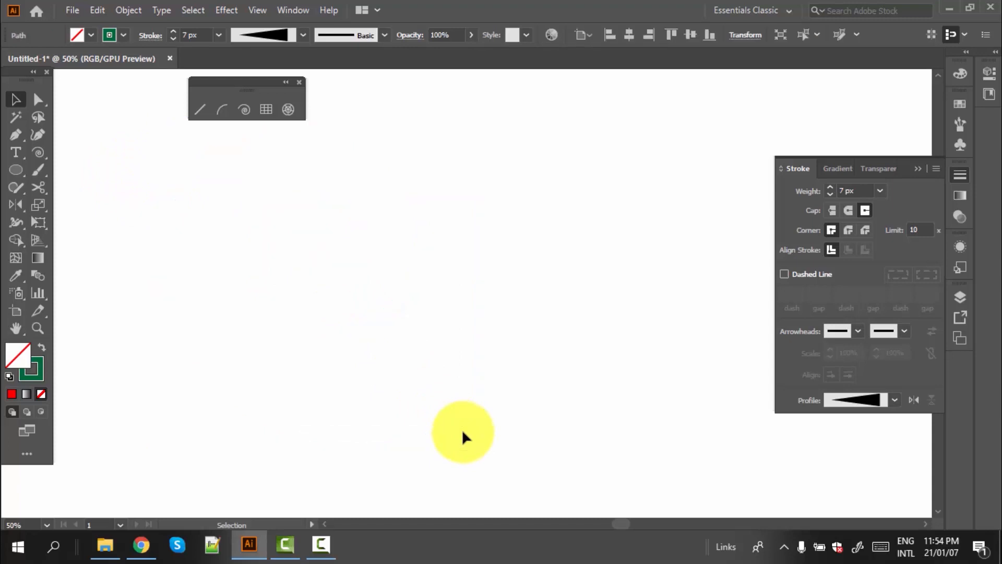
Create a spiral through the Spiral options with a 500 px radius, 90 segments and the second, opposite-winding style
{"action": "left_click_drag", "start_coordinate": [42, 151], "coordinate": [96, 184]}
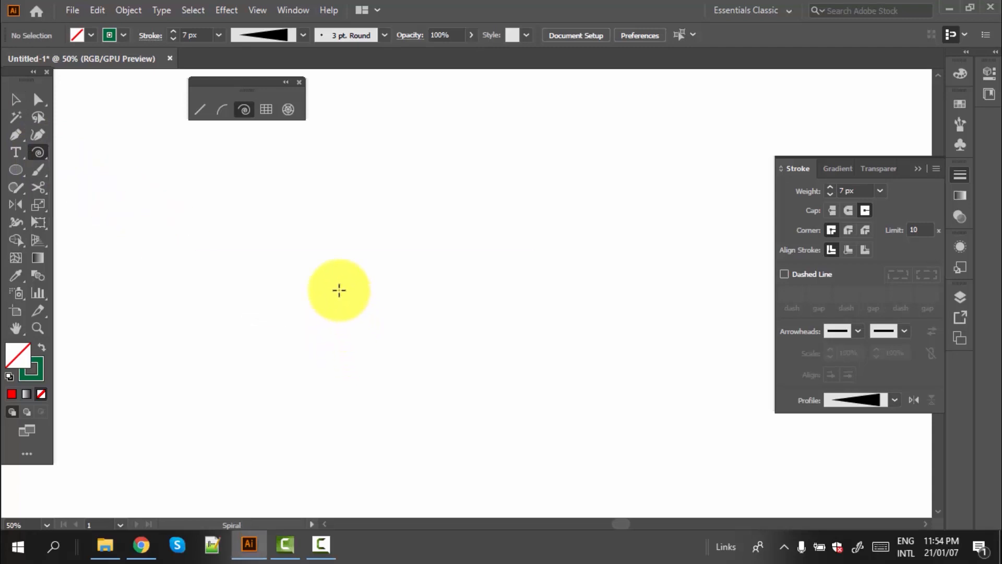
{"action": "left_click", "coordinate": [334, 282]}
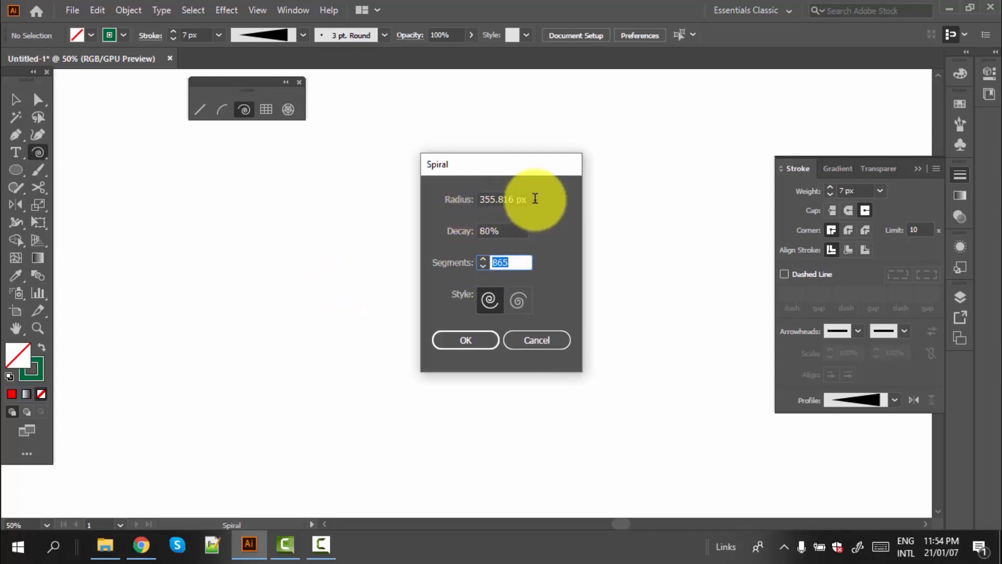
{"action": "left_click", "coordinate": [535, 198]}
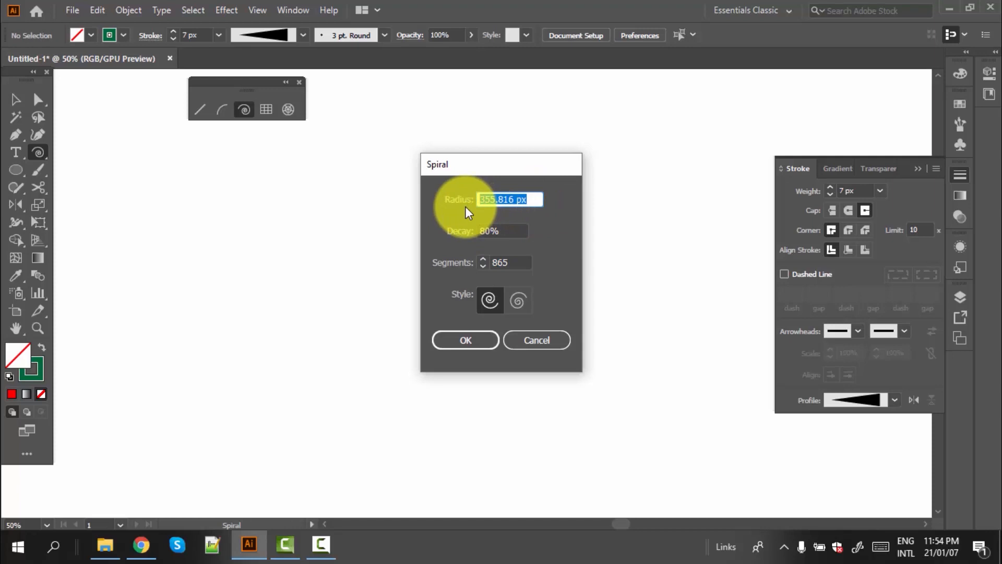
{"action": "type", "text": "500"}
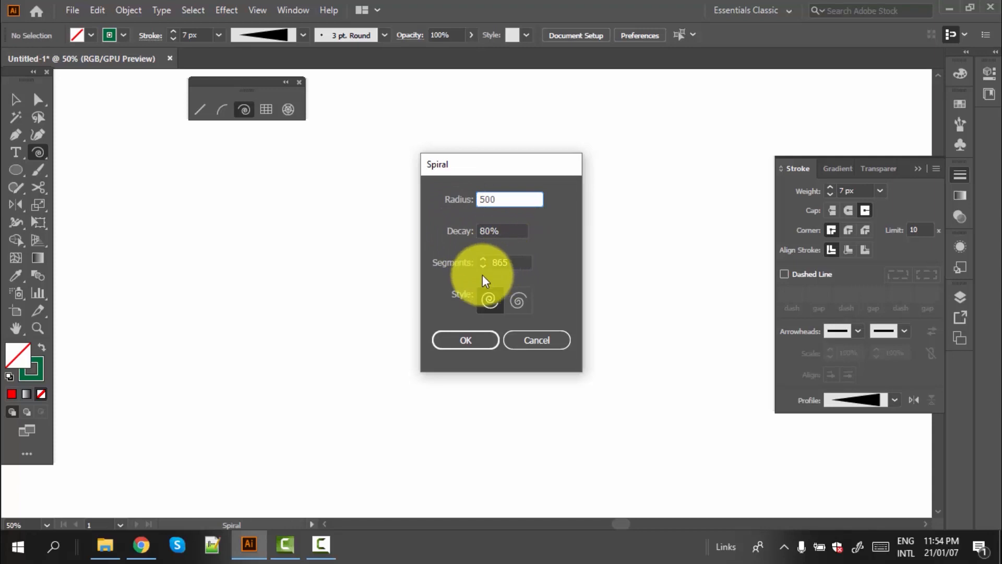
{"action": "left_click", "coordinate": [520, 263]}
{"action": "left_click_drag", "start_coordinate": [521, 263], "coordinate": [485, 263]}
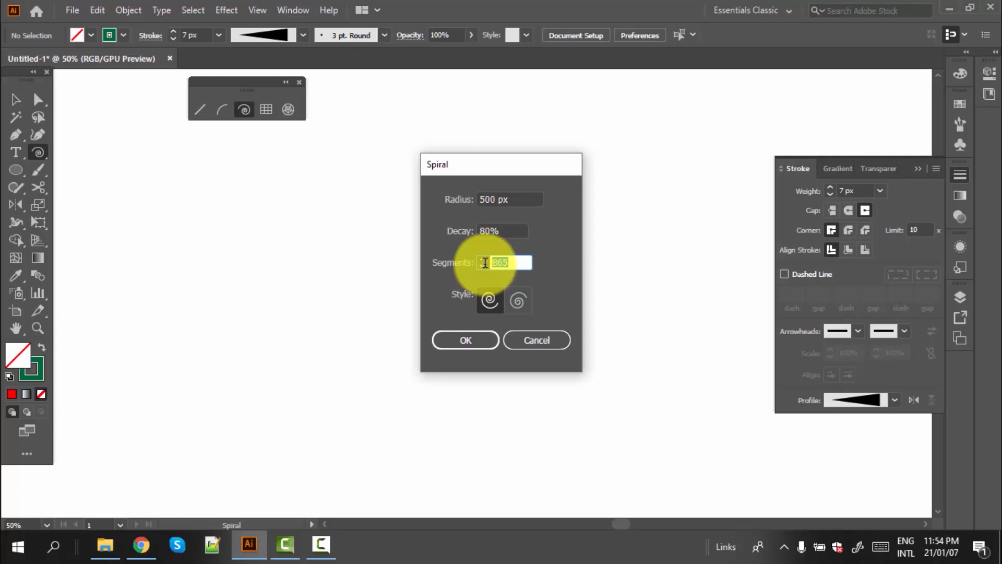
{"action": "type", "text": "90"}
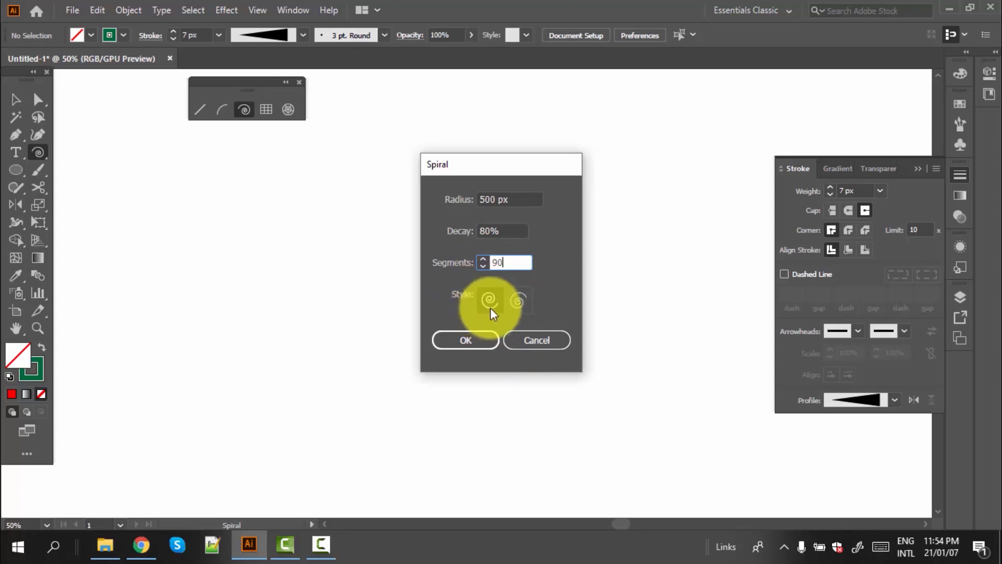
{"action": "left_click", "coordinate": [520, 300]}
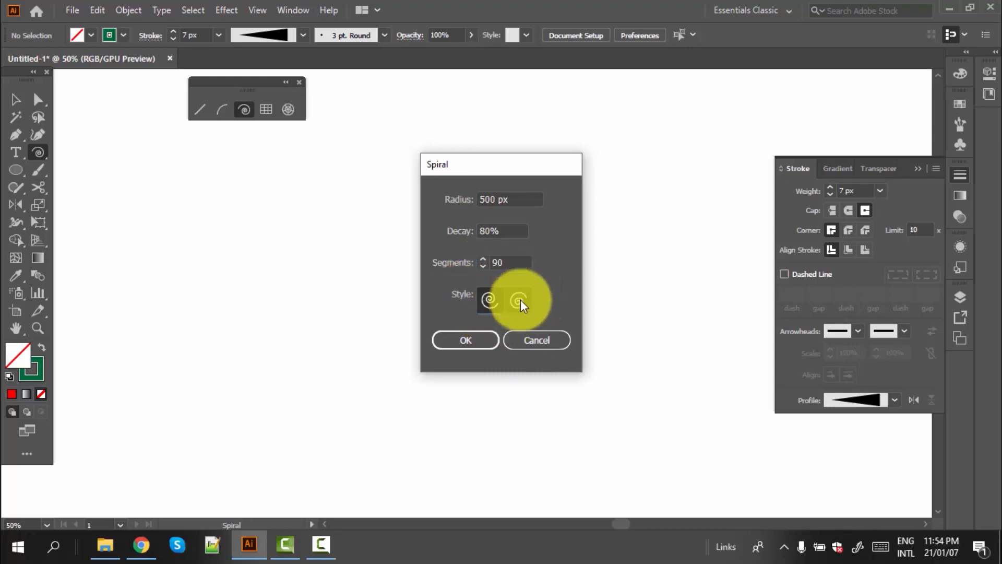
{"action": "left_click", "coordinate": [469, 340]}
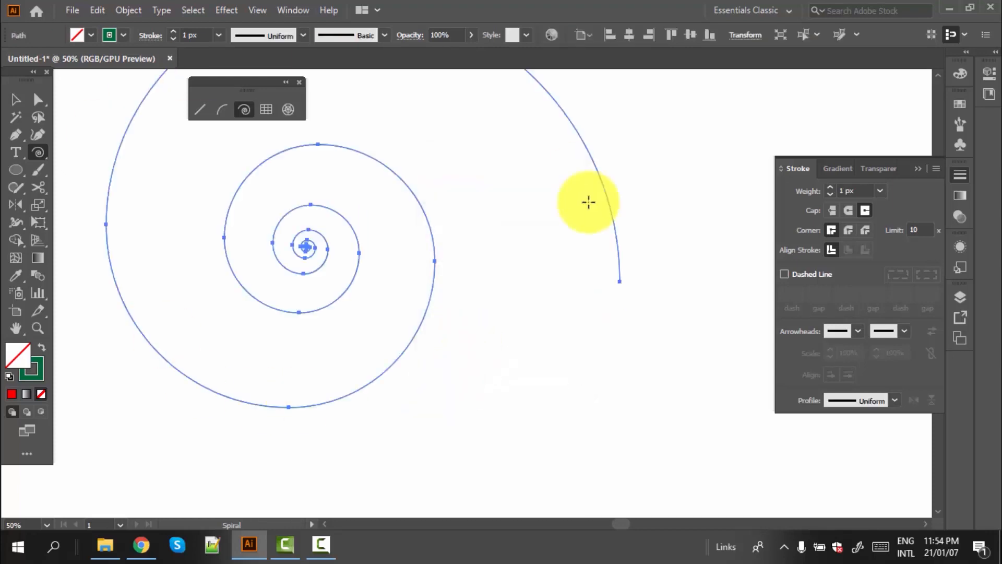
Deselect the new spiral to view its shape, and select it again
{"action": "scroll", "coordinate": [535, 400], "scroll_direction": "up", "scroll_amount": 3}
{"action": "left_click", "coordinate": [15, 96]}
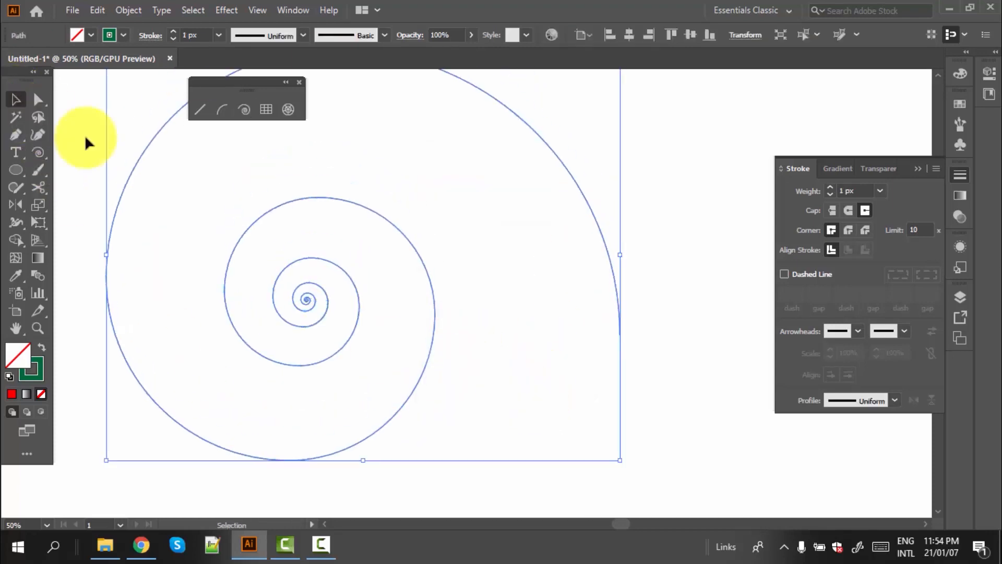
{"action": "left_click", "coordinate": [669, 366]}
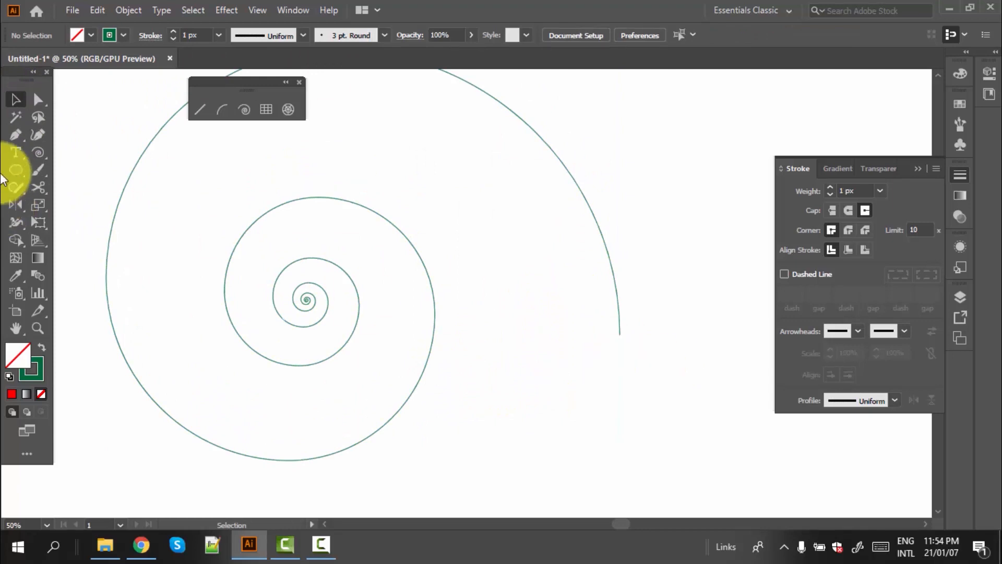
{"action": "left_click_drag", "start_coordinate": [104, 148], "coordinate": [258, 237]}
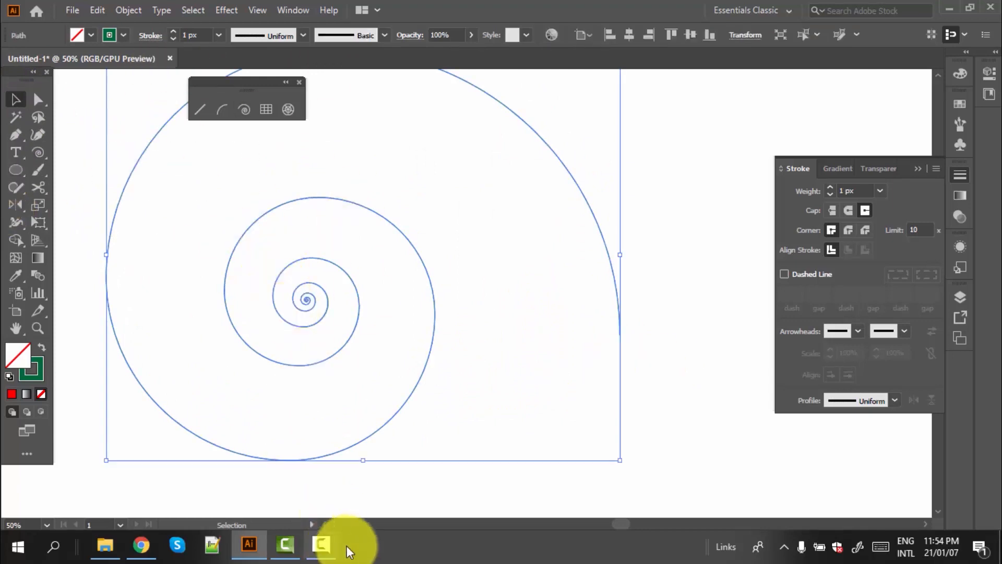
Begin drawing a rectangular grid about 692 px wide and 538 px high, with three rows and fourteen columns
{"action": "left_click", "coordinate": [38, 150]}
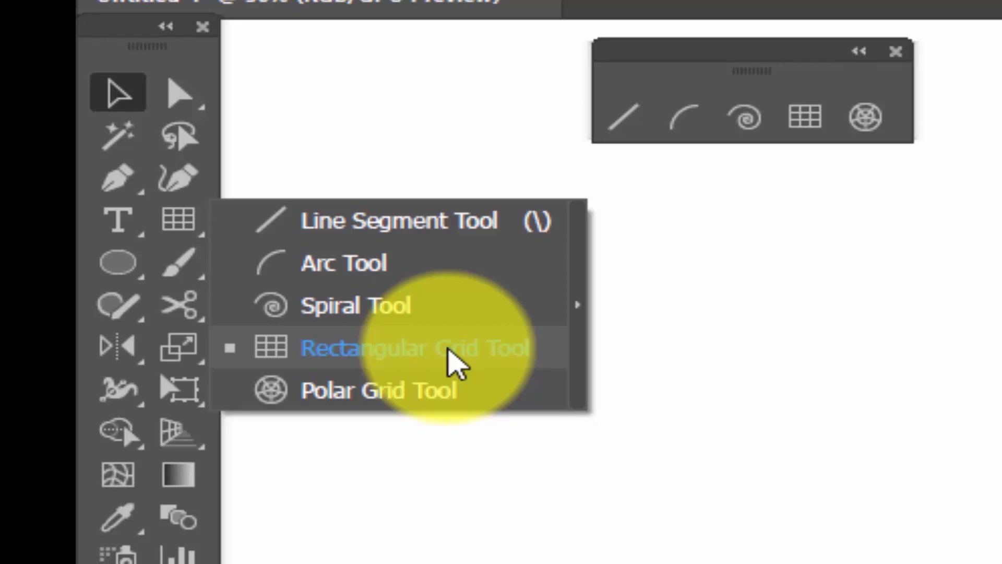
{"action": "left_click", "coordinate": [450, 359]}
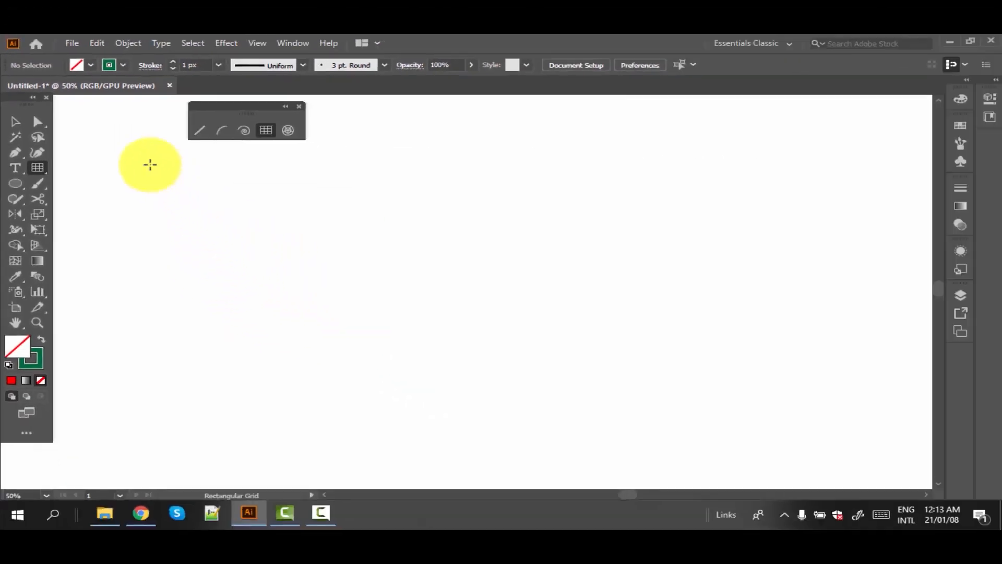
{"action": "left_click_drag", "start_coordinate": [150, 165], "coordinate": [546, 433]}
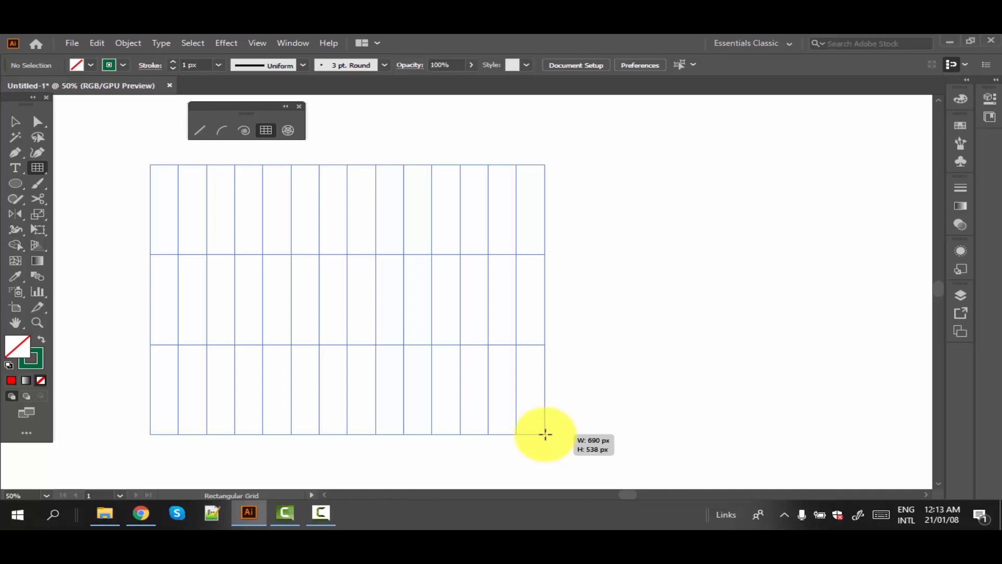
{"action": "left_click_drag", "start_coordinate": [546, 434], "coordinate": [546, 434]}
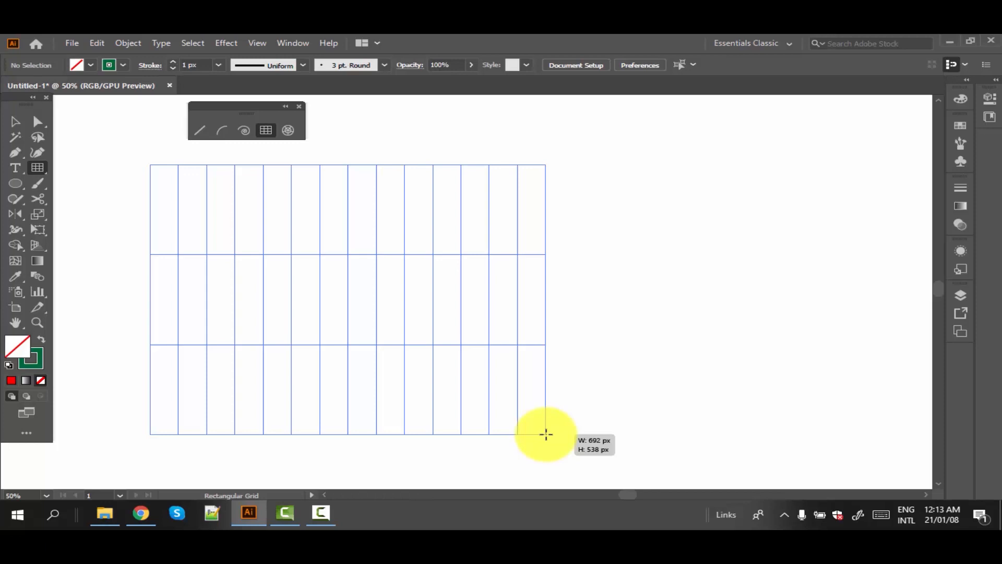
Increase the grid to six rows while still drawing it
{"action": "key", "text": "Up"}
{"action": "left_click_drag", "start_coordinate": [546, 434], "coordinate": [546, 434]}
{"action": "key", "text": "Up"}
{"action": "key", "text": "Up"}
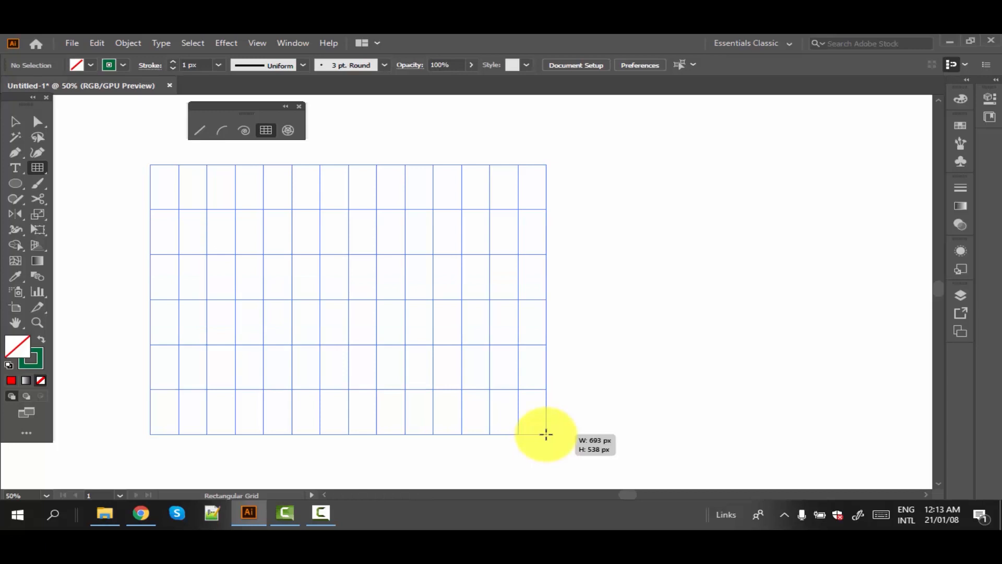
Reduce the grid's rows one at a time to three while still drawing it
{"action": "left_click_drag", "start_coordinate": [546, 434], "coordinate": [546, 434]}
{"action": "key", "text": "Down"}
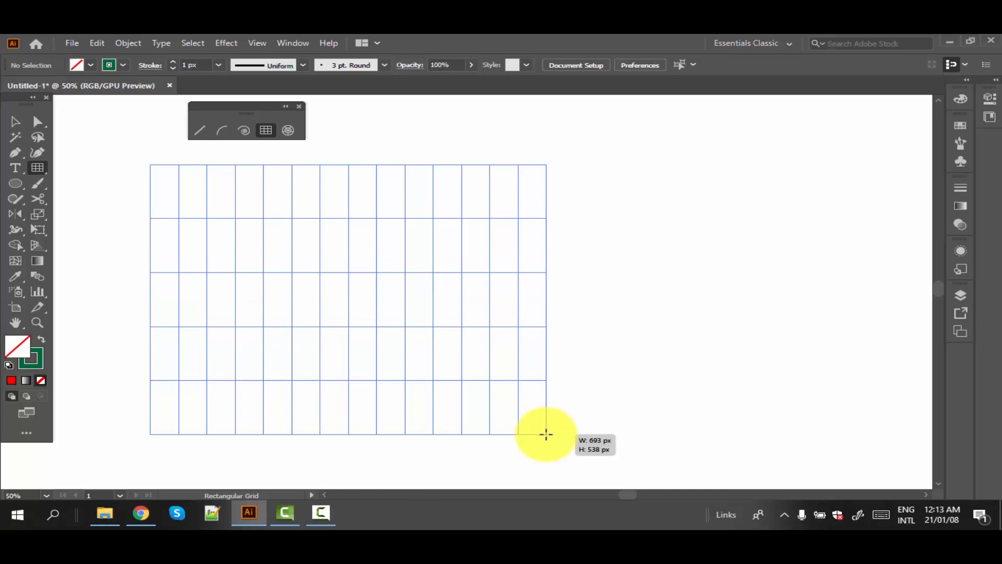
{"action": "left_click_drag", "start_coordinate": [547, 434], "coordinate": [546, 434]}
{"action": "key", "text": "Down"}
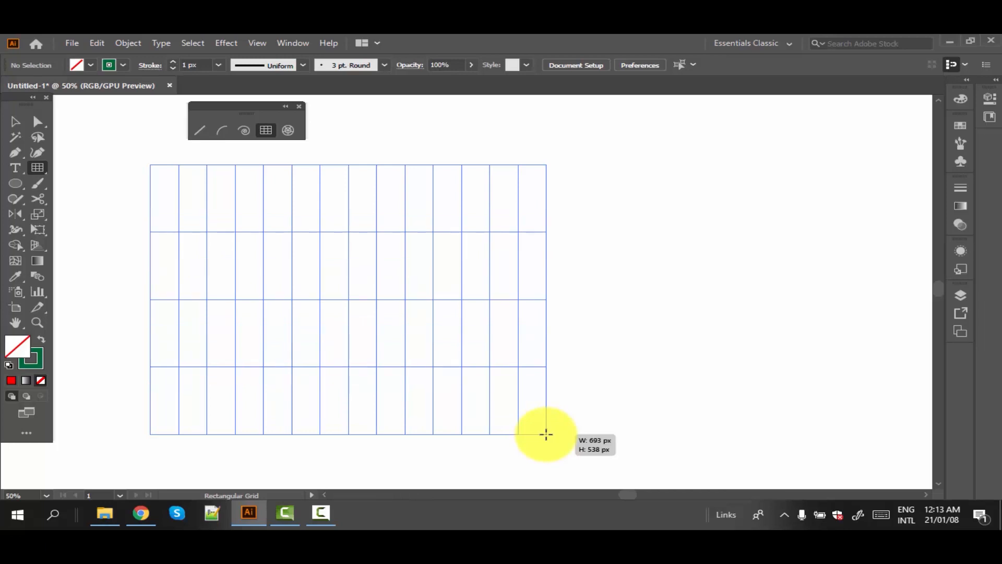
{"action": "left_click_drag", "start_coordinate": [547, 433], "coordinate": [546, 434]}
{"action": "key", "text": "Down"}
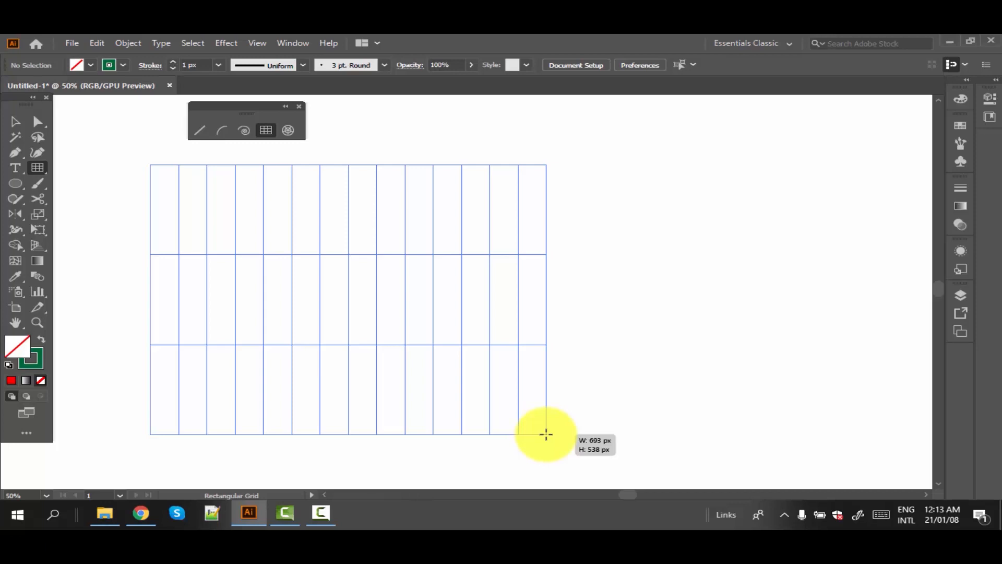
Reduce the grid to four columns while still drawing it
{"action": "key", "text": "Left"}
{"action": "key", "text": "Left"}
{"action": "key", "text": "Left"}
{"action": "key", "text": "Left"}
{"action": "key", "text": "Left"}
{"action": "key", "text": "Left"}
{"action": "key", "text": "Left"}
{"action": "key", "text": "Left"}
{"action": "key", "text": "Left"}
{"action": "key", "text": "Left"}
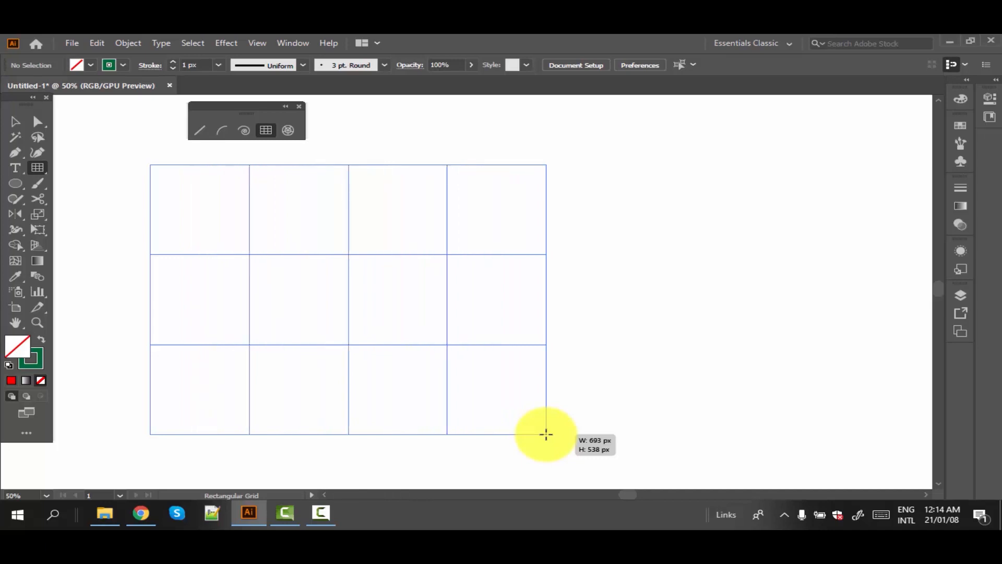
Increase the grid to ten columns and finish drawing it at about 693 by 538 px
{"action": "key", "text": "Right"}
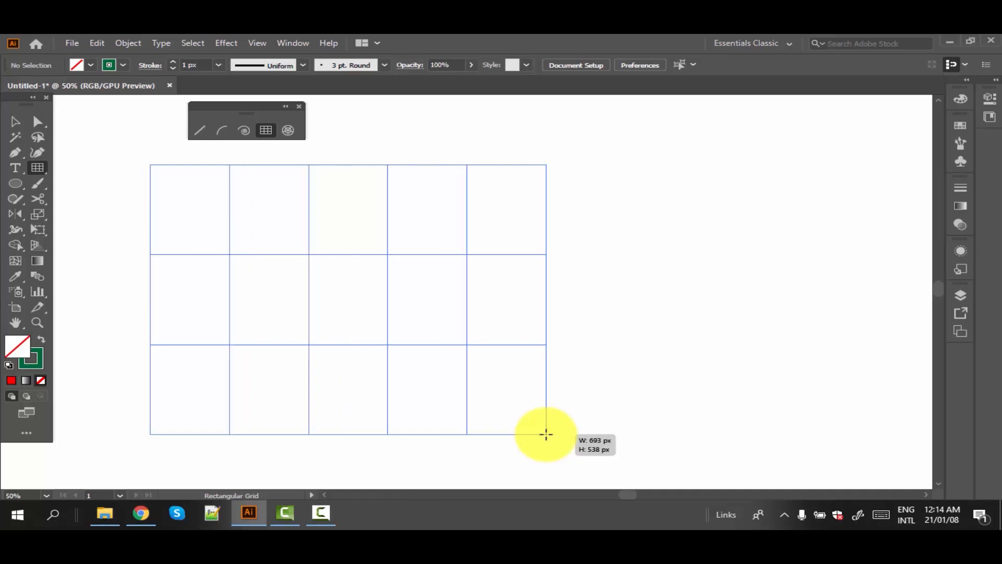
{"action": "key", "text": "Right"}
{"action": "key", "text": "Right"}
{"action": "key", "text": "Right"}
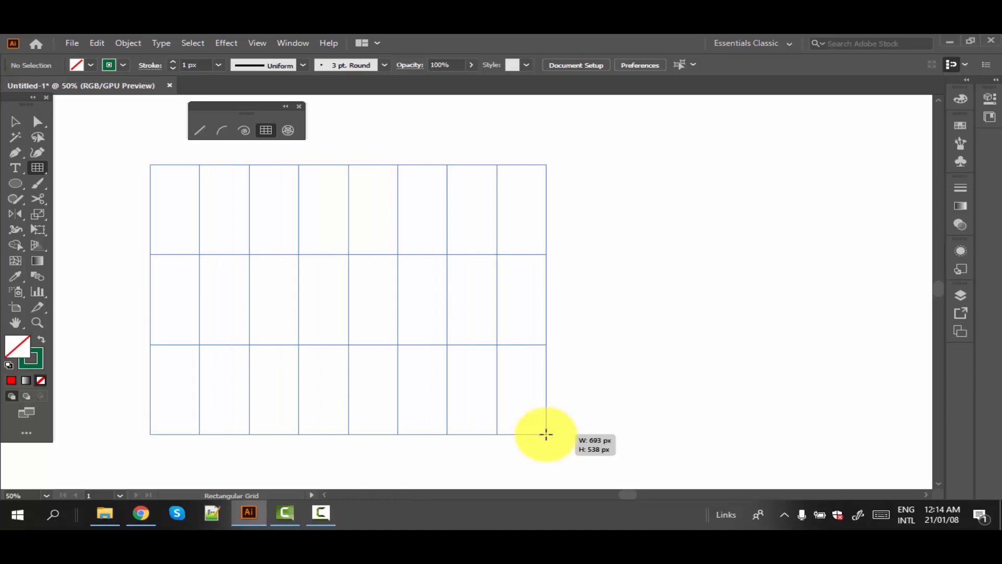
{"action": "key", "text": "Right"}
{"action": "key", "text": "Right"}
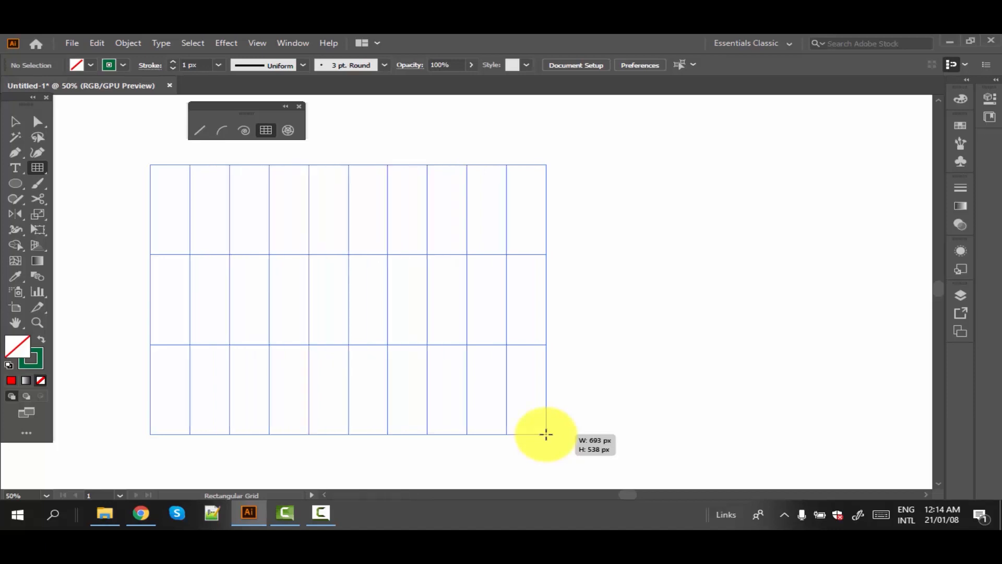
{"action": "left_click_drag", "start_coordinate": [546, 433], "coordinate": [546, 434]}
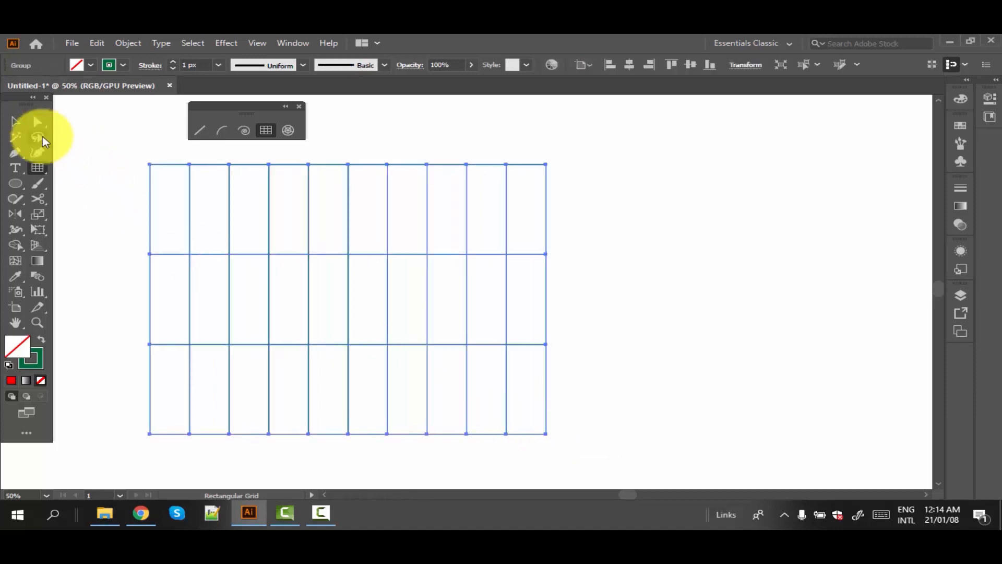
Delete the drawn grid and open the Rectangular Grid tool's options at a point on the empty artboard
{"action": "left_click", "coordinate": [16, 122]}
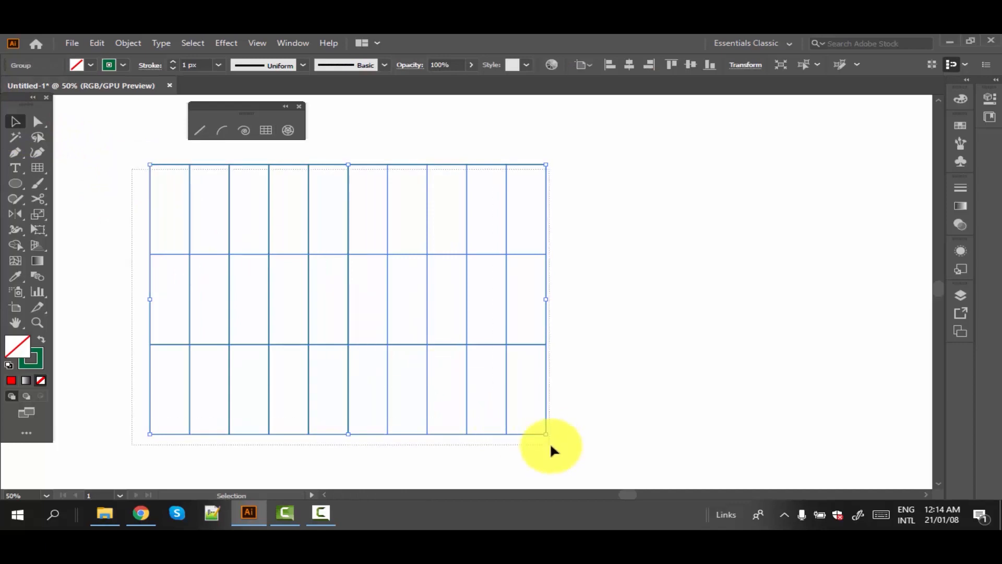
{"action": "key", "text": "Delete"}
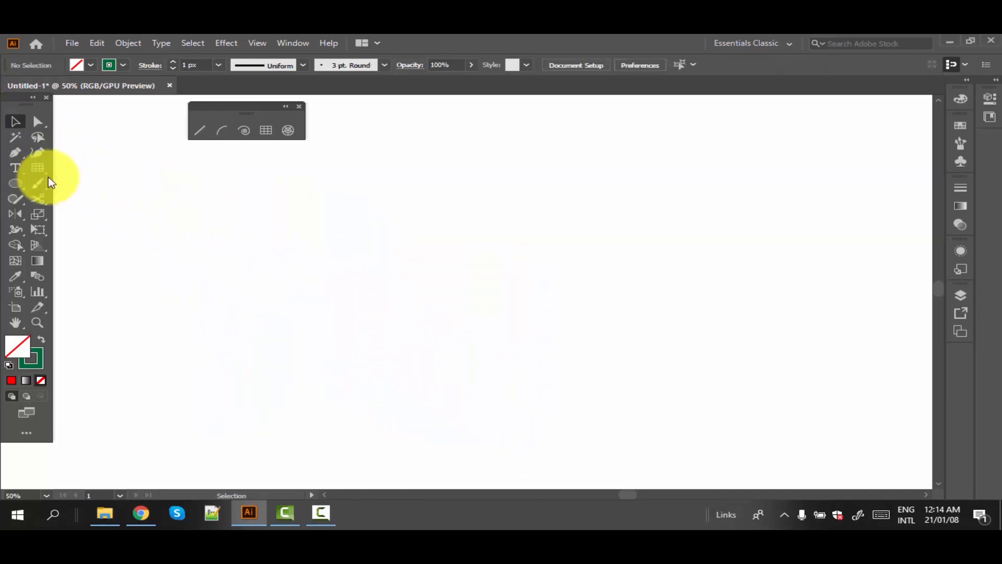
{"action": "left_click", "coordinate": [37, 167]}
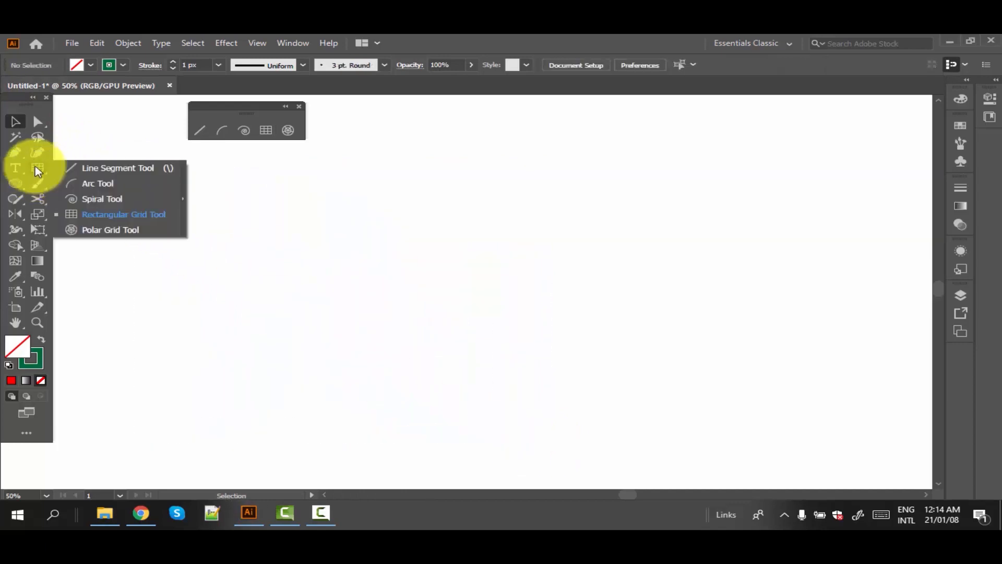
{"action": "left_click", "coordinate": [110, 217]}
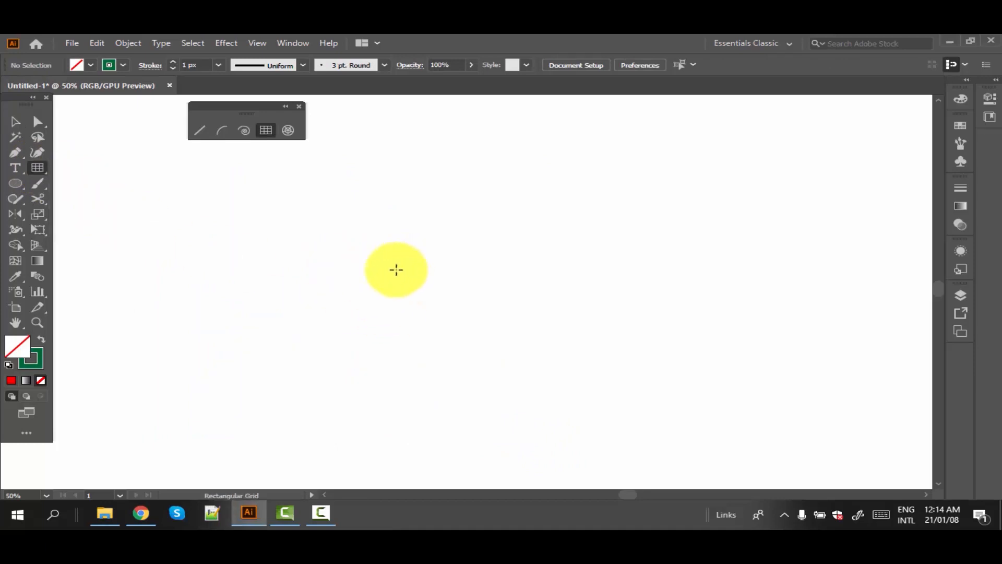
{"action": "left_click", "coordinate": [397, 270]}
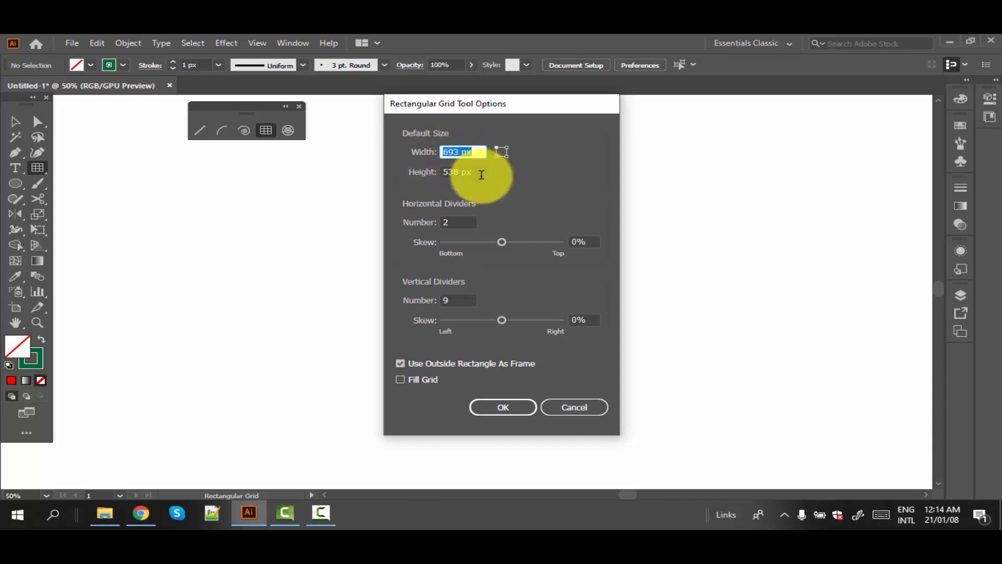
Create a rectangular grid with 3 horizontal dividers and 10 vertical dividers, keeping the default size
{"action": "double_click", "coordinate": [446, 223]}
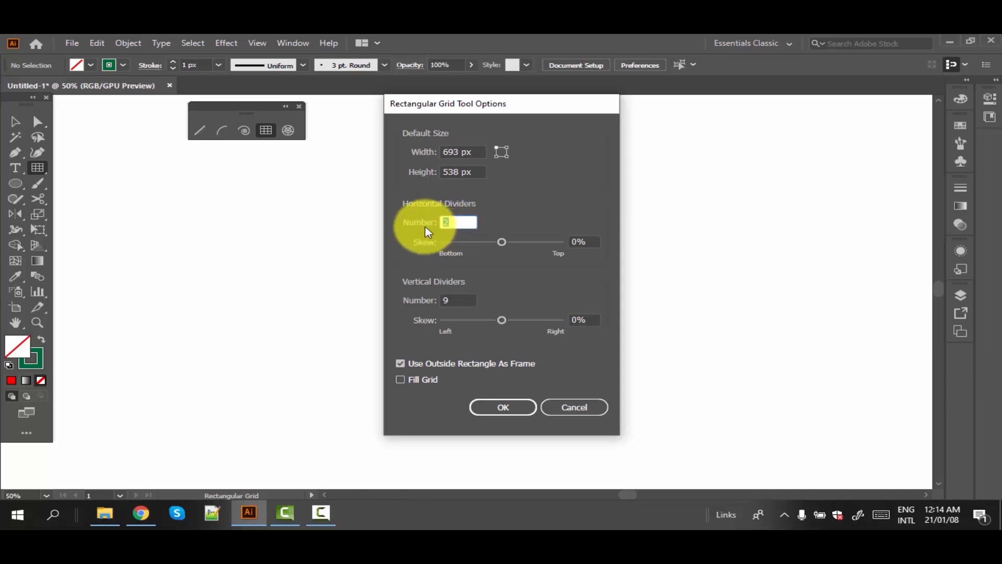
{"action": "type", "text": "3"}
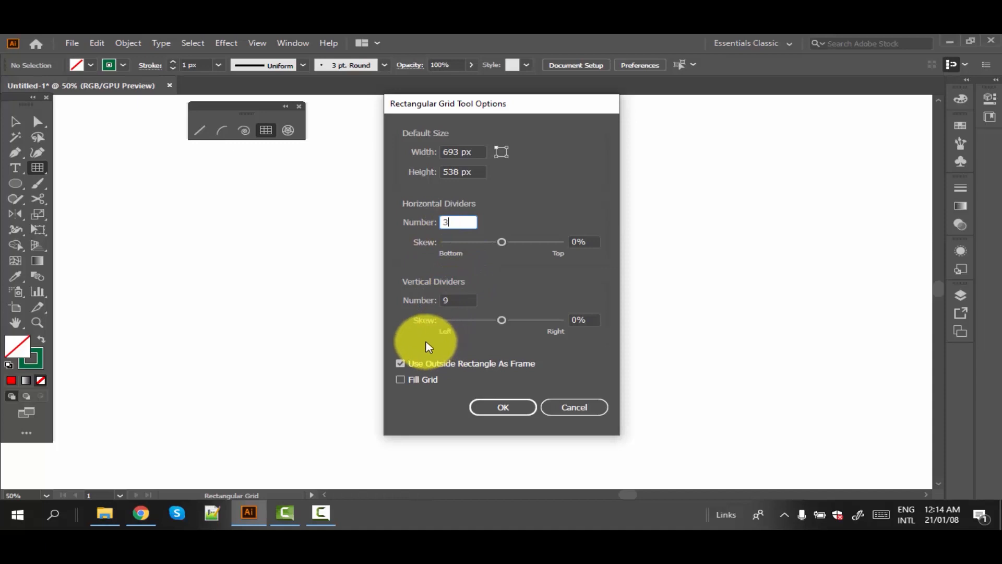
{"action": "left_click", "coordinate": [458, 301]}
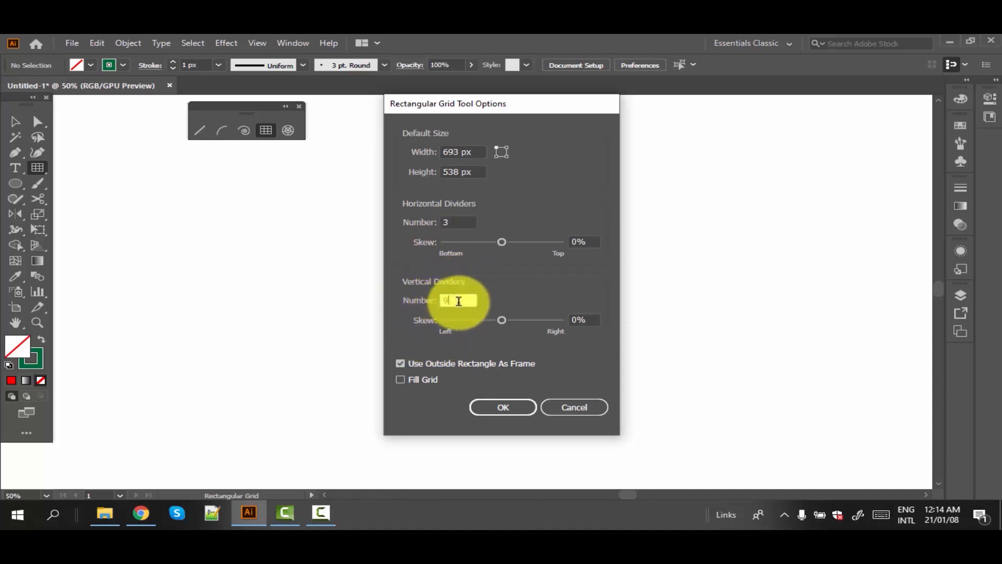
{"action": "type", "text": "1"}
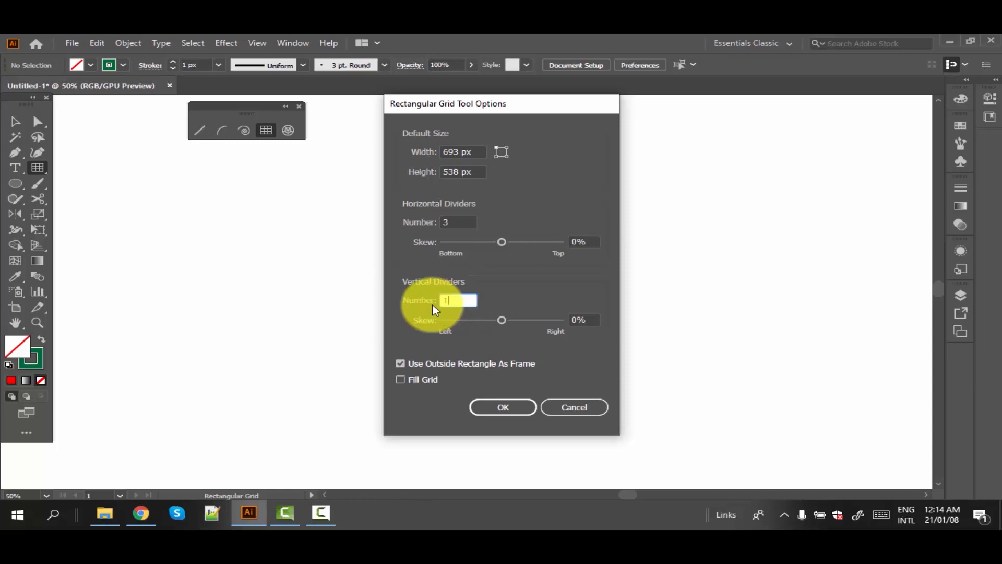
{"action": "type", "text": "0"}
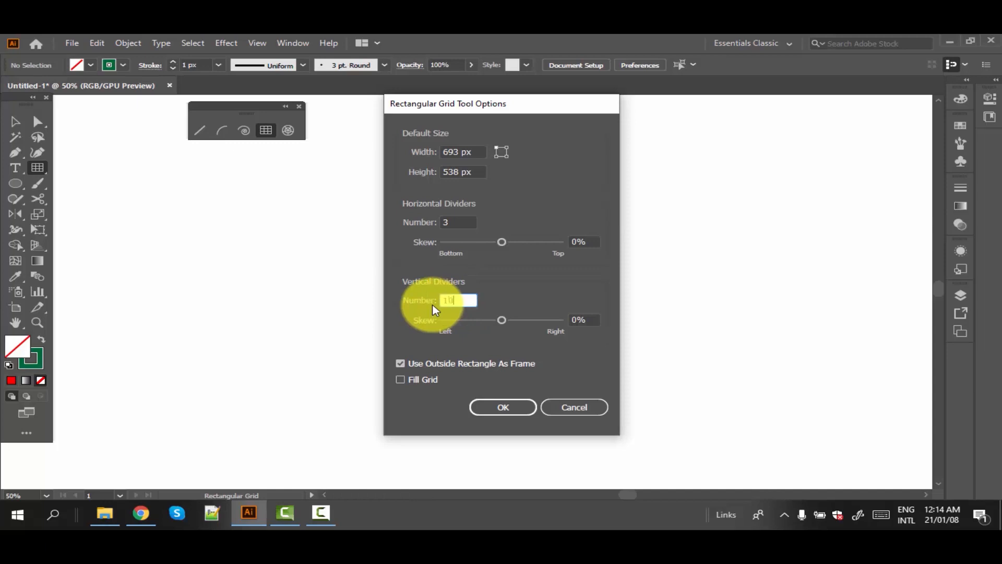
{"action": "left_click", "coordinate": [512, 409]}
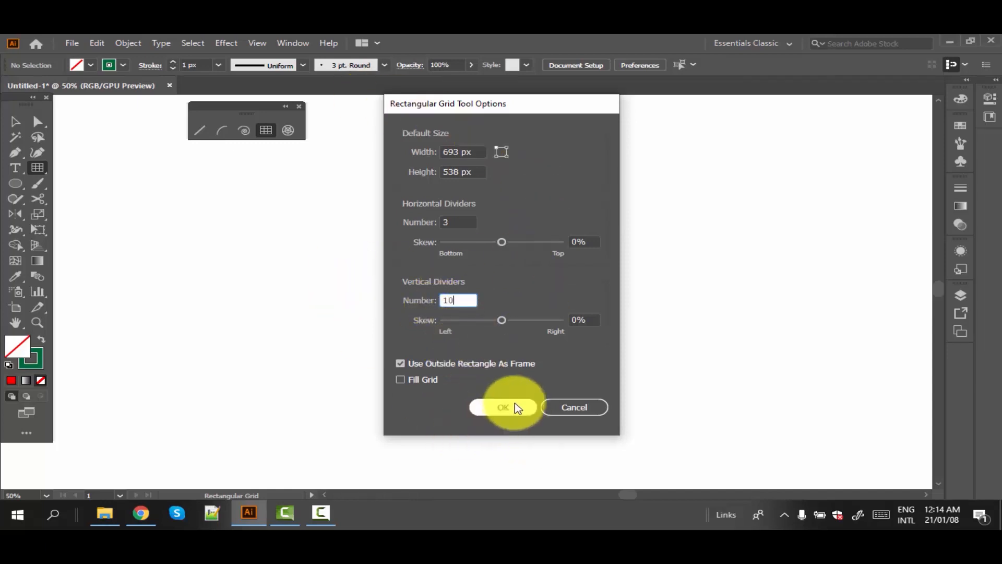
{"action": "left_click", "coordinate": [511, 408]}
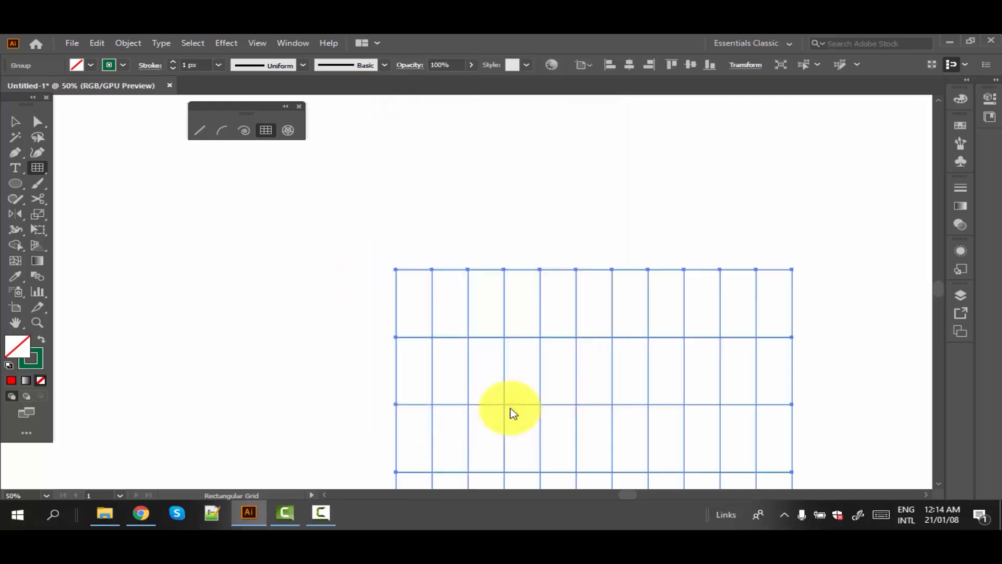
Give the new grid a bright green stroke and a red fill
{"action": "scroll", "coordinate": [387, 325], "scroll_direction": "down", "scroll_amount": 4}
{"action": "scroll", "coordinate": [369, 346], "scroll_direction": "up", "scroll_amount": 1}
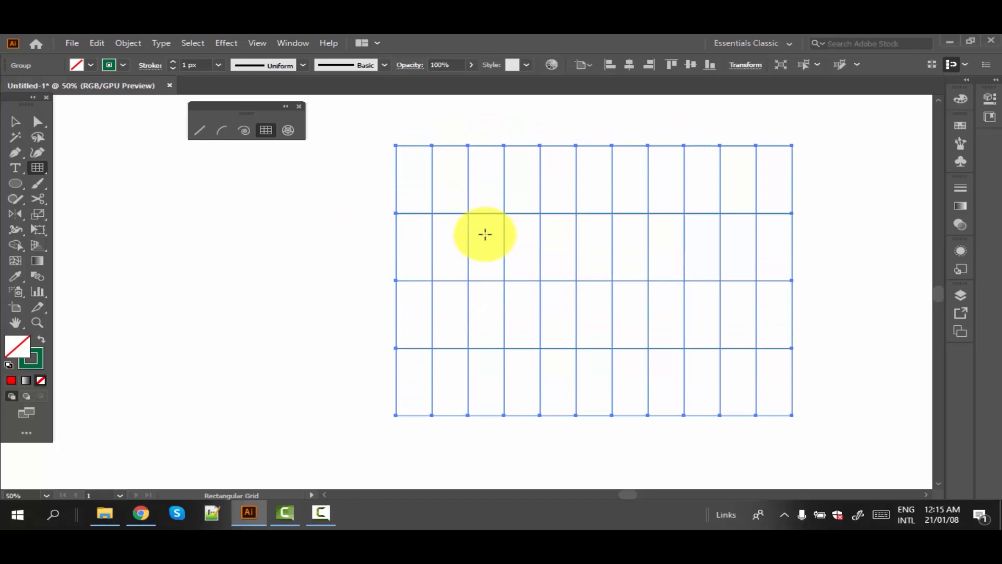
{"action": "left_click", "coordinate": [125, 66]}
{"action": "left_click", "coordinate": [73, 89]}
{"action": "left_click", "coordinate": [90, 66]}
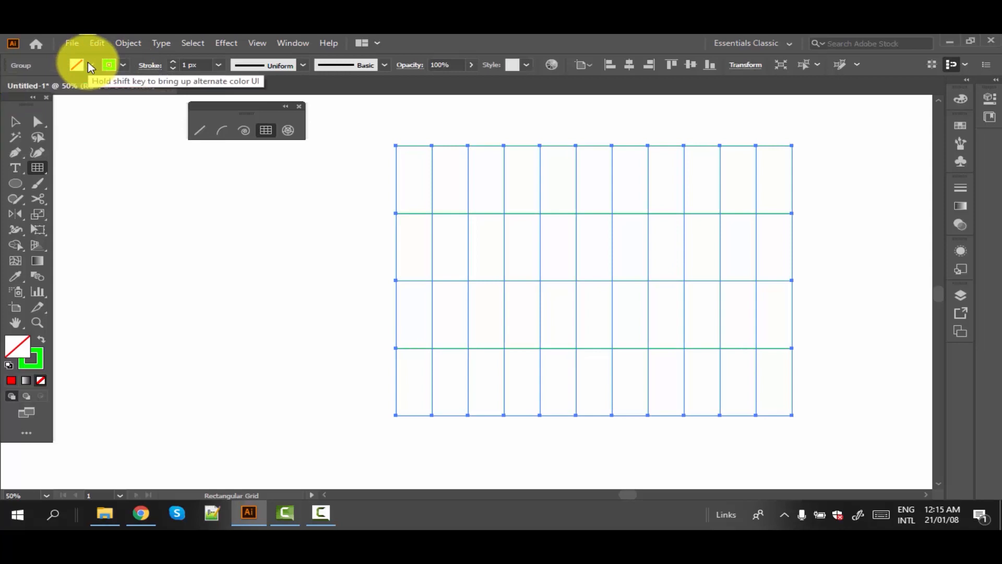
{"action": "left_click", "coordinate": [91, 65]}
{"action": "left_click", "coordinate": [50, 87]}
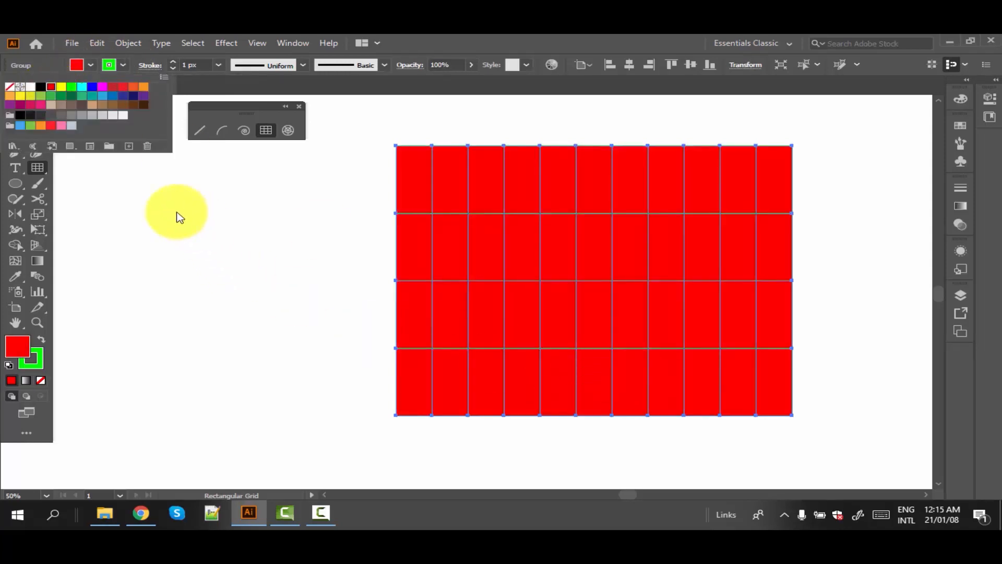
Place the placeholder text "Lorem ipsum" on the artboard and move it over the first cell of the grid's top row
{"action": "left_click", "coordinate": [19, 170]}
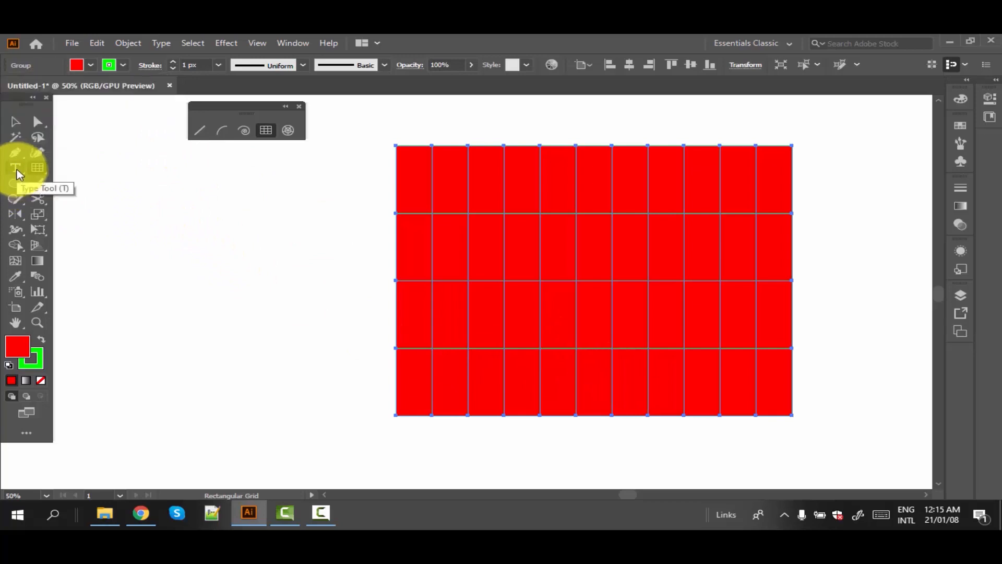
{"action": "left_click", "coordinate": [405, 185]}
{"action": "left_click", "coordinate": [573, 407]}
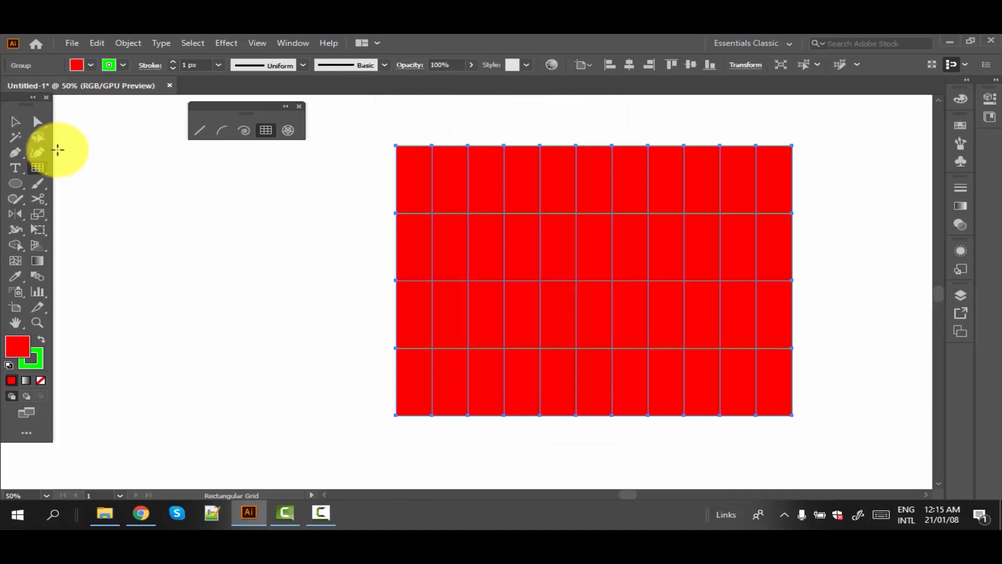
{"action": "left_click", "coordinate": [16, 166]}
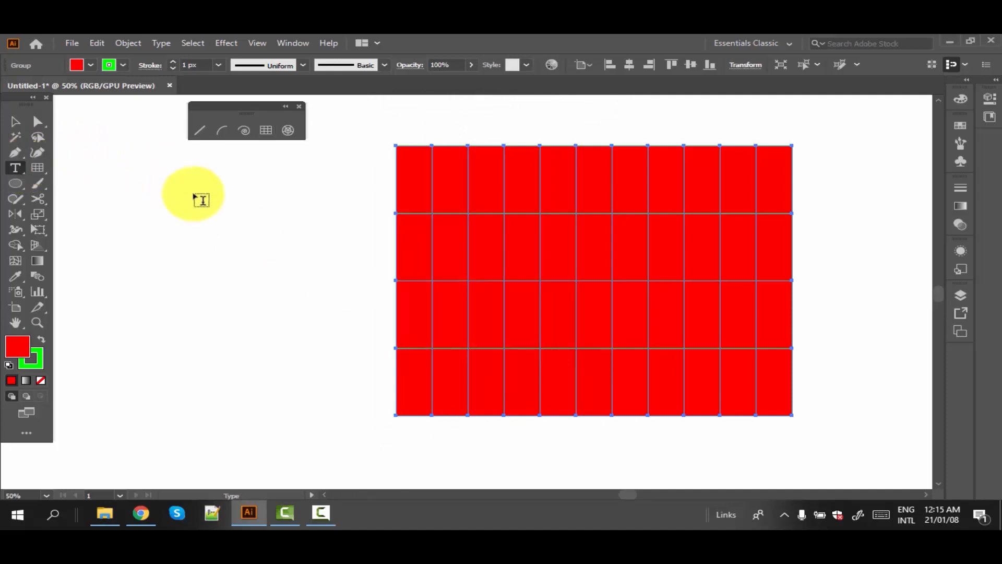
{"action": "left_click", "coordinate": [200, 197]}
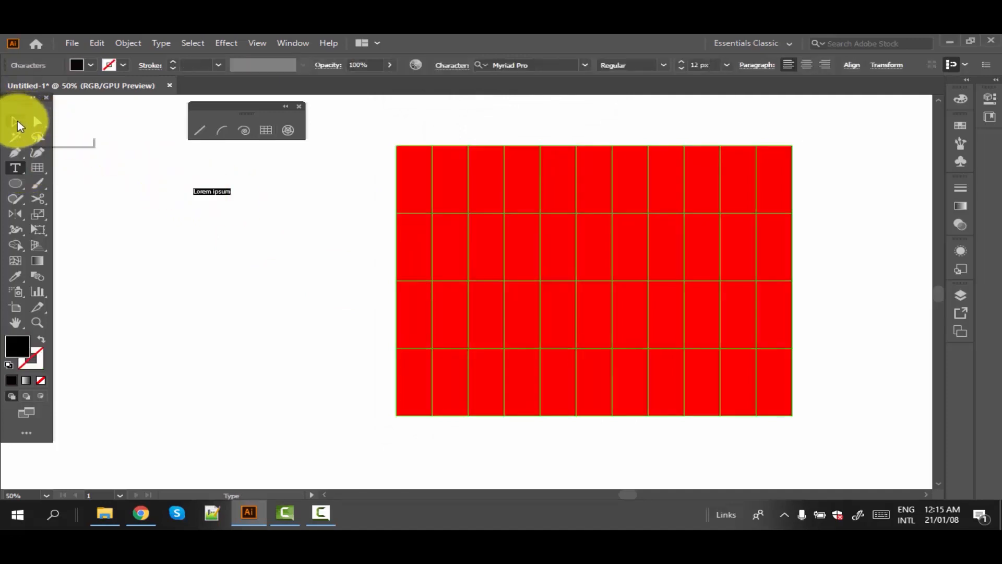
{"action": "left_click", "coordinate": [17, 125]}
{"action": "left_click_drag", "start_coordinate": [206, 193], "coordinate": [402, 190]}
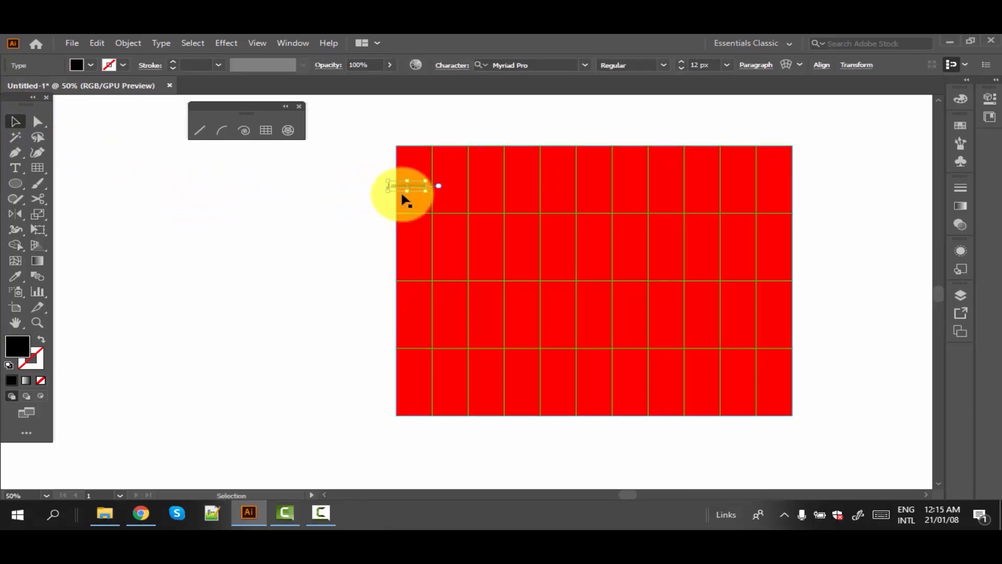
{"action": "left_click", "coordinate": [250, 194]}
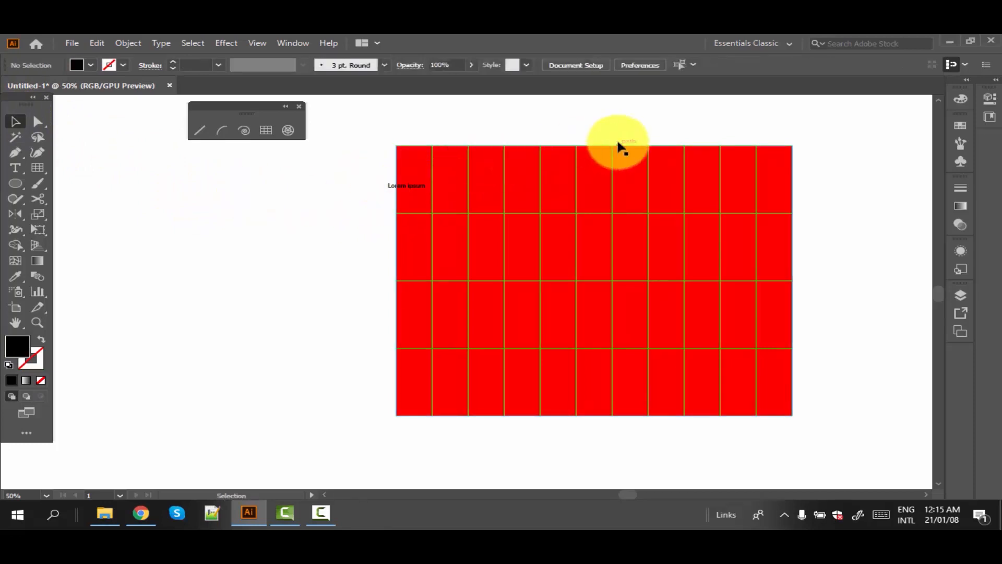
Select the grid and set its fill to None
{"action": "left_click_drag", "start_coordinate": [604, 126], "coordinate": [800, 418]}
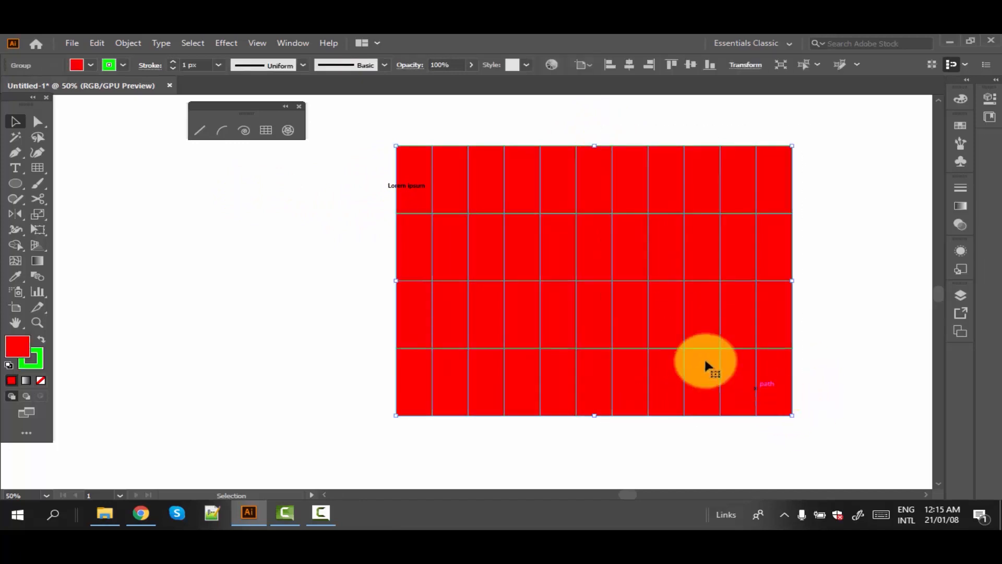
{"action": "left_click", "coordinate": [91, 65]}
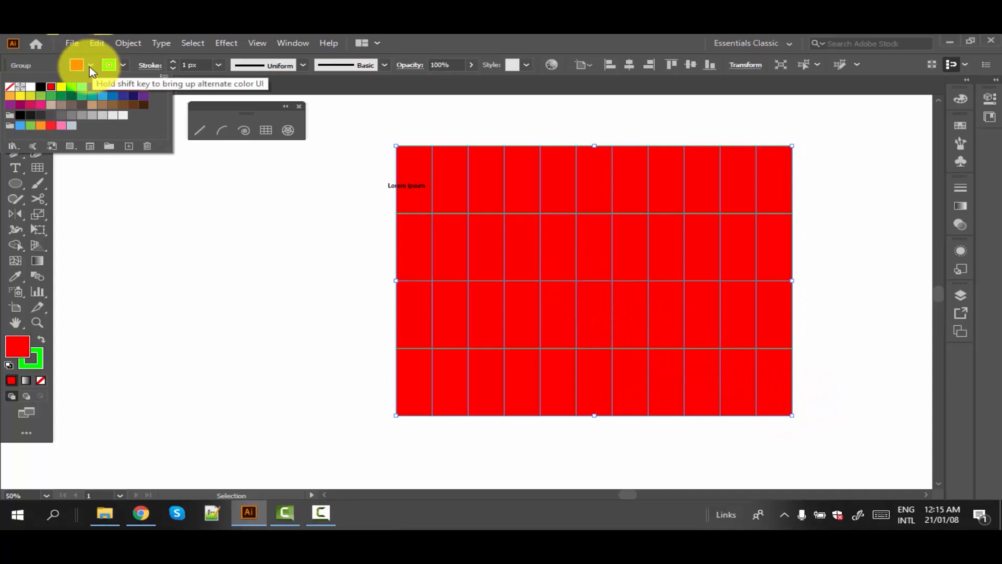
{"action": "left_click", "coordinate": [7, 87]}
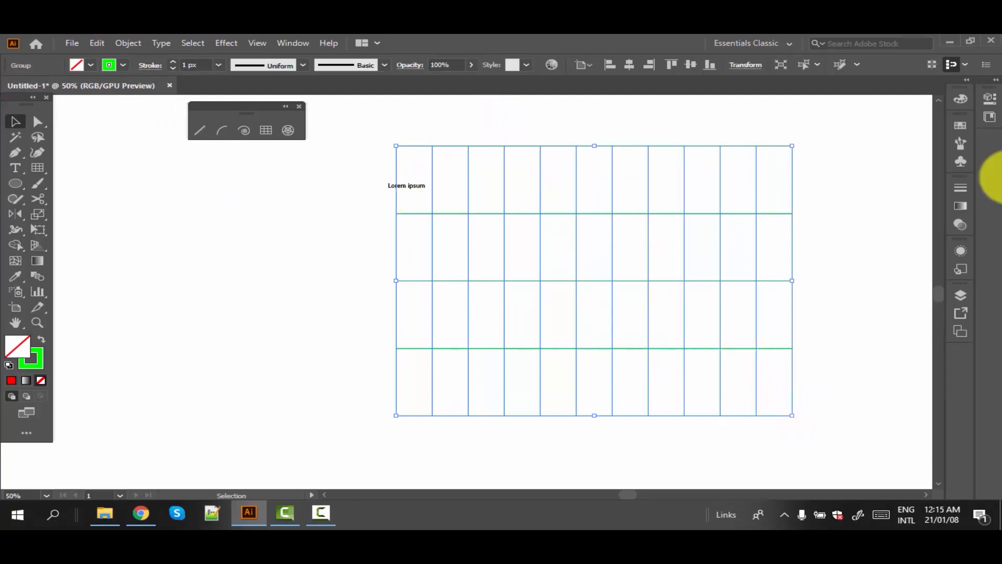
Ungroup the grid and move its outer frame rectangle down and to the left, away from the dividers
{"action": "right_click", "coordinate": [466, 292]}
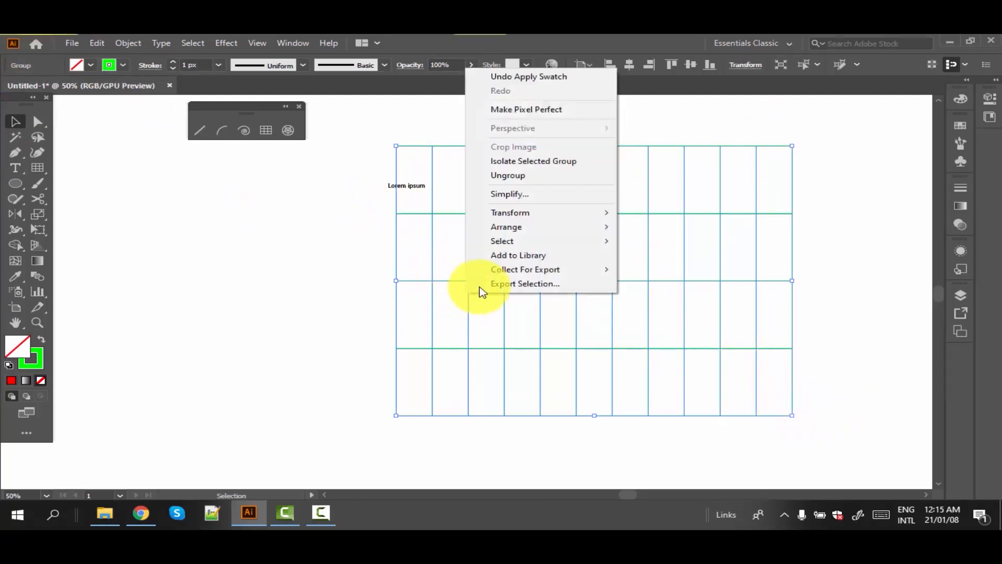
{"action": "left_click", "coordinate": [532, 176]}
{"action": "left_click", "coordinate": [502, 287]}
{"action": "left_click_drag", "start_coordinate": [396, 329], "coordinate": [313, 340]}
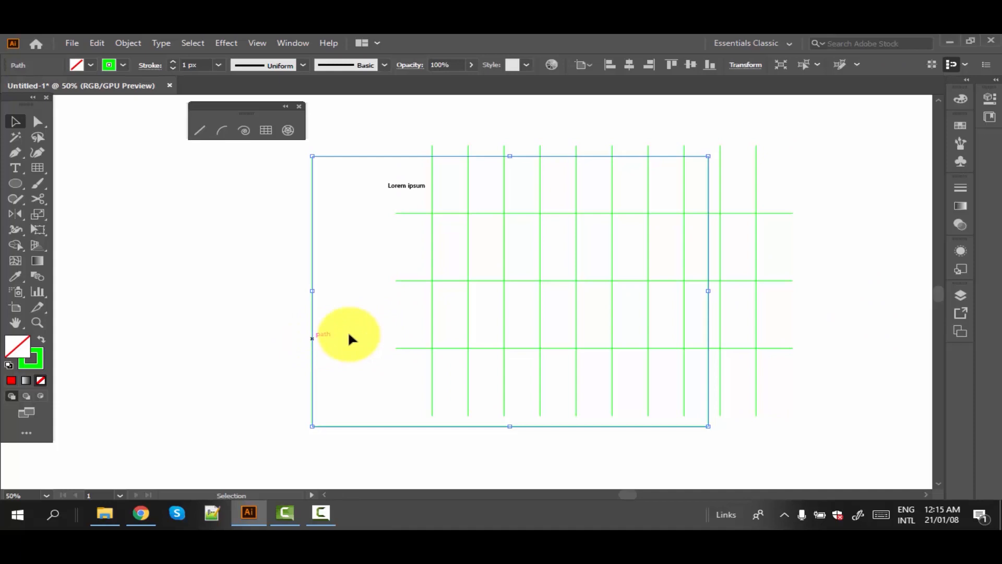
{"action": "left_click_drag", "start_coordinate": [382, 156], "coordinate": [147, 213]}
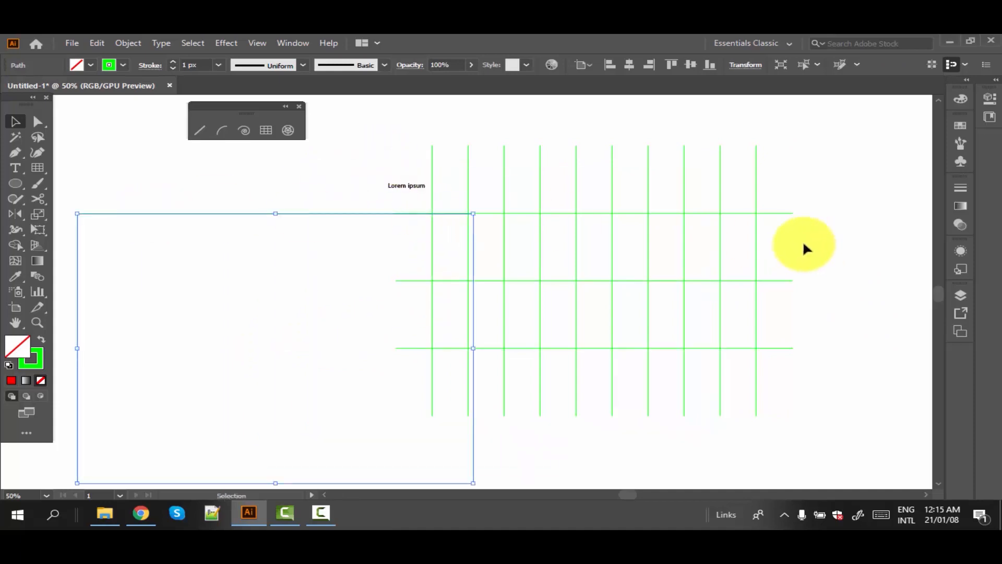
Move the two rightmost vertical dividers farther right and the uppermost horizontal divider upward
{"action": "left_click_drag", "start_coordinate": [756, 252], "coordinate": [873, 257]}
{"action": "left_click_drag", "start_coordinate": [721, 262], "coordinate": [847, 262]}
{"action": "left_click_drag", "start_coordinate": [710, 215], "coordinate": [716, 149]}
Start drawing a polar grid about 582 by 543 px on the empty artboard with the Polar Grid tool
{"action": "left_click", "coordinate": [38, 167]}
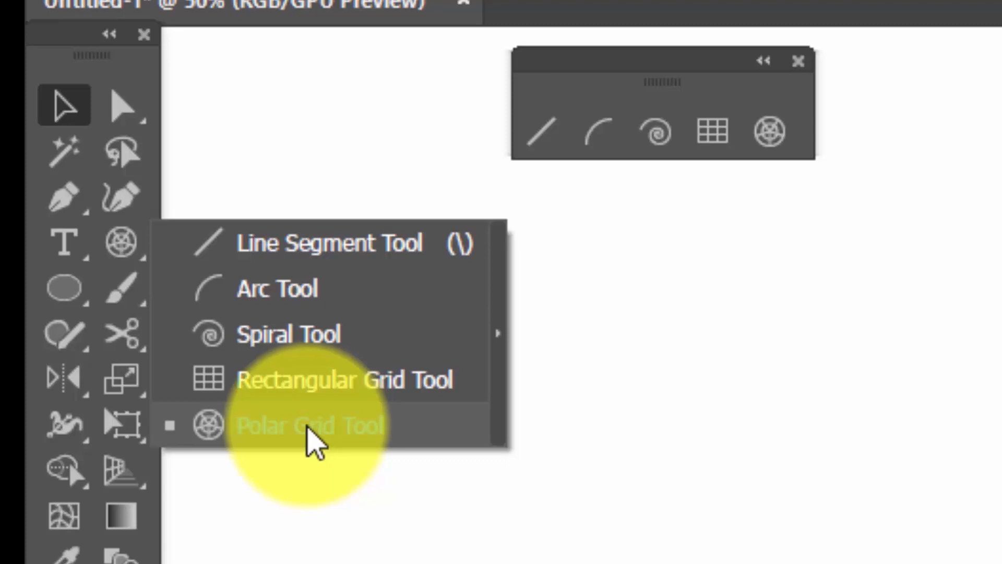
{"action": "left_click", "coordinate": [308, 427]}
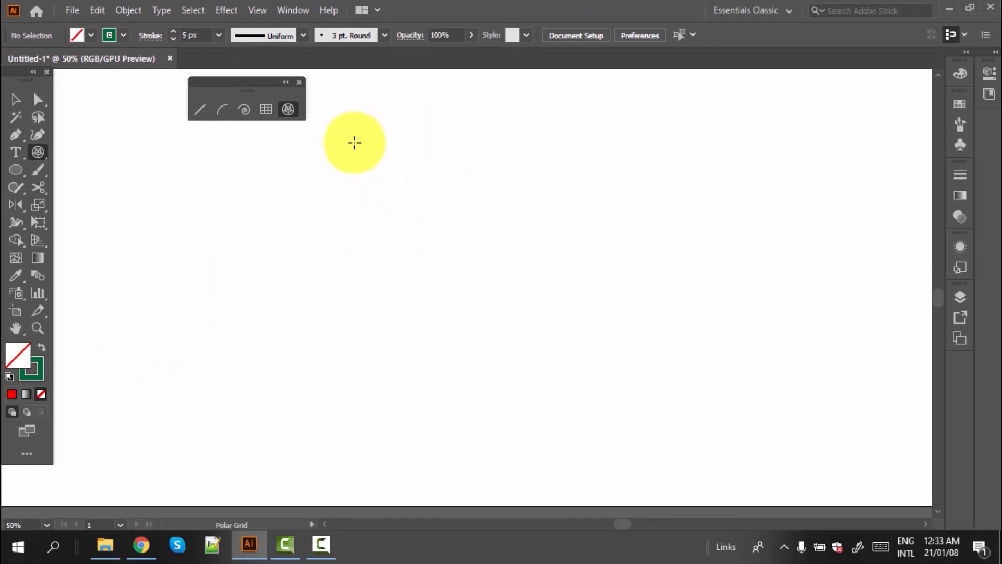
{"action": "left_click_drag", "start_coordinate": [355, 143], "coordinate": [683, 445]}
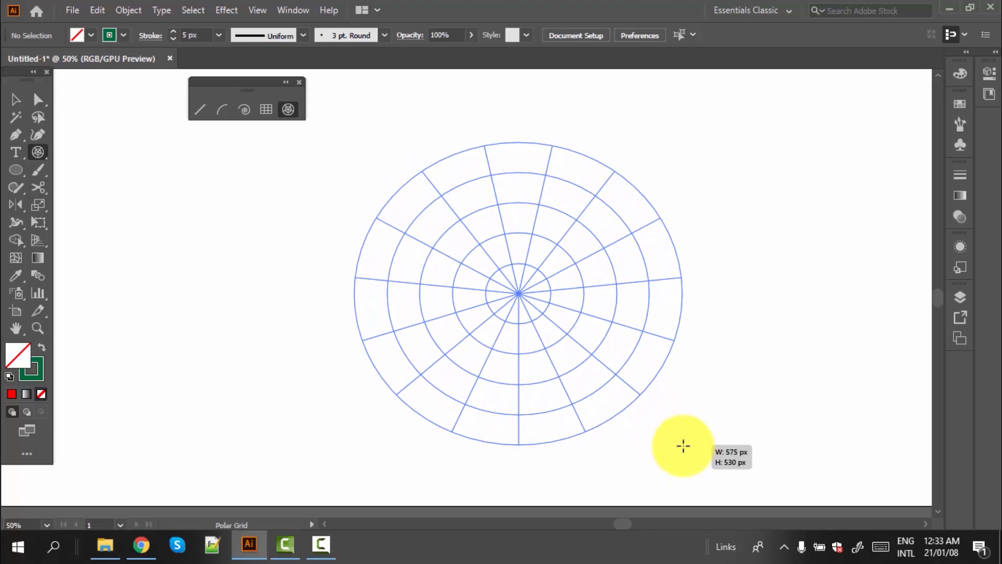
{"action": "left_click_drag", "start_coordinate": [683, 445], "coordinate": [686, 453]}
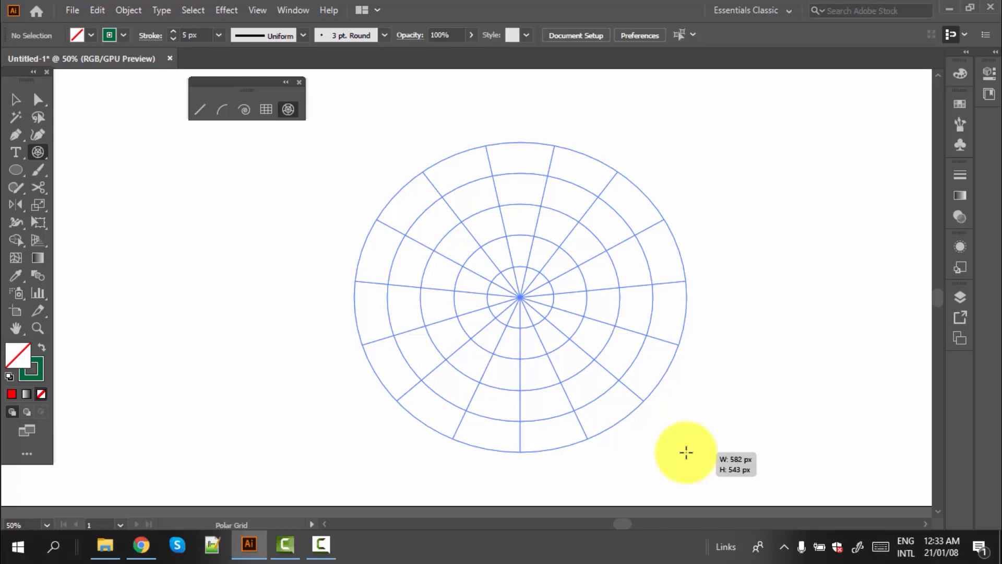
Increase the polar grid to nine concentric rings while still drawing it
{"action": "key", "text": "Up"}
{"action": "left_click_drag", "start_coordinate": [687, 452], "coordinate": [687, 453]}
{"action": "key", "text": "Up"}
{"action": "key", "text": "Up"}
{"action": "key", "text": "Up"}
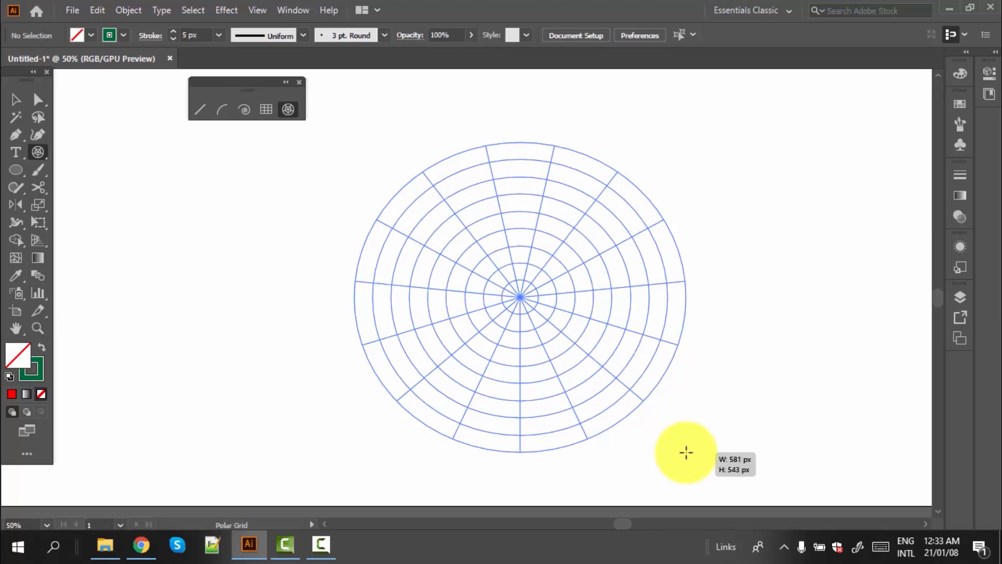
Reduce the polar grid to three concentric rings while still drawing it
{"action": "key", "text": "Down"}
{"action": "left_click_drag", "start_coordinate": [686, 452], "coordinate": [687, 452]}
{"action": "key", "text": "Down"}
{"action": "key", "text": "Down"}
{"action": "key", "text": "Down"}
{"action": "key", "text": "Down"}
{"action": "key", "text": "Down"}
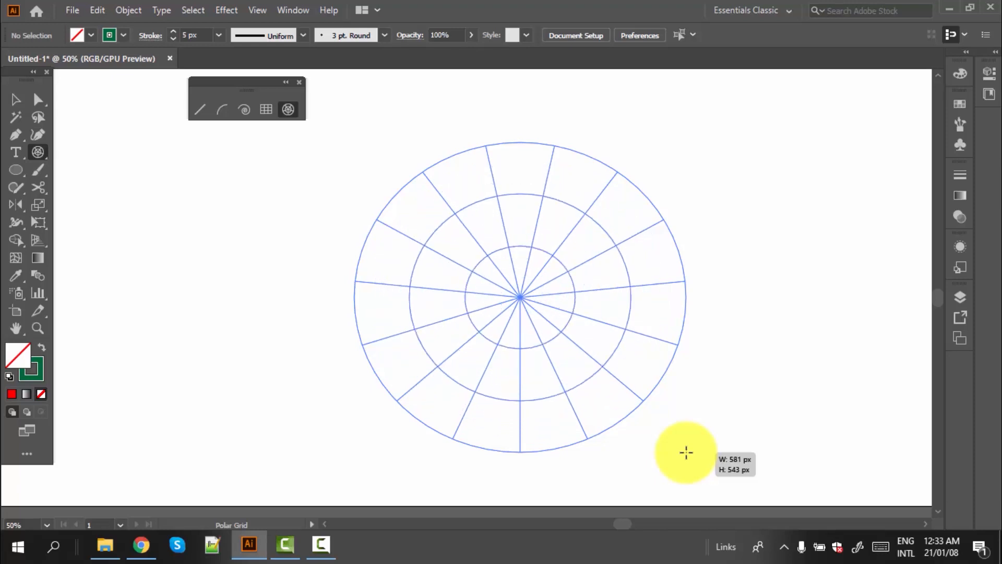
Reduce the polar grid's radial dividers to five while still drawing it
{"action": "key", "text": "Left"}
{"action": "left_click_drag", "start_coordinate": [687, 452], "coordinate": [687, 452]}
{"action": "key", "text": "Left"}
{"action": "key", "text": "Left"}
{"action": "key", "text": "Left"}
{"action": "key", "text": "Left"}
{"action": "key", "text": "Left"}
{"action": "key", "text": "Left"}
{"action": "key", "text": "Left"}
{"action": "key", "text": "Left"}
{"action": "key", "text": "Left"}
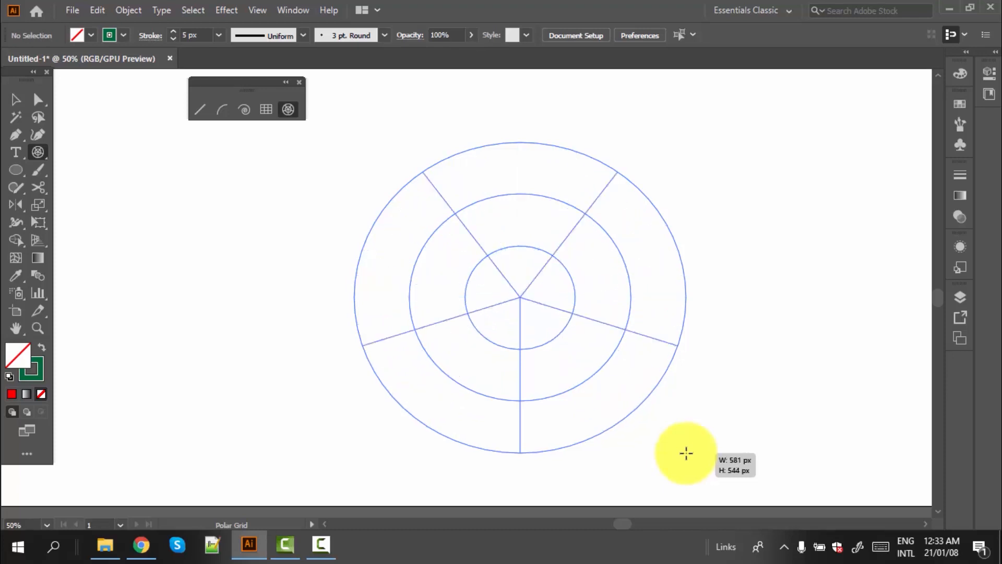
Increase the radial dividers to twelve and constrain the polar grid to a circle about 602 px across while still drawing it
{"action": "key", "text": "Right"}
{"action": "left_click_drag", "start_coordinate": [686, 453], "coordinate": [698, 405]}
{"action": "key", "text": "Right"}
{"action": "key", "text": "Right"}
{"action": "key", "text": "Right"}
{"action": "key", "text": "Right"}
{"action": "key", "text": "Right"}
{"action": "key", "text": "Right"}
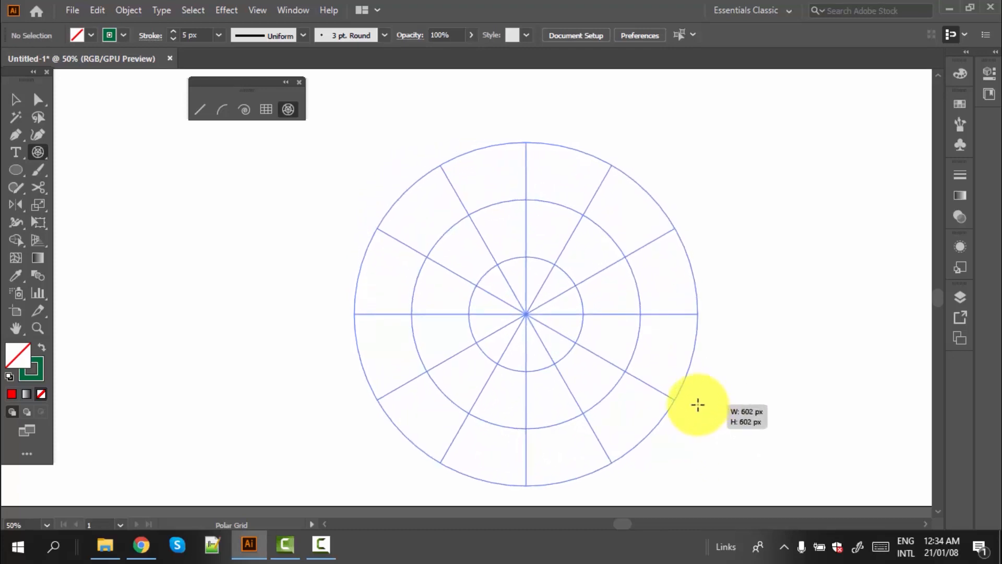
Finish drawing the circular polar grid at about 576 px wide and 576 px high
{"action": "left_click_drag", "start_coordinate": [698, 404], "coordinate": [684, 358]}
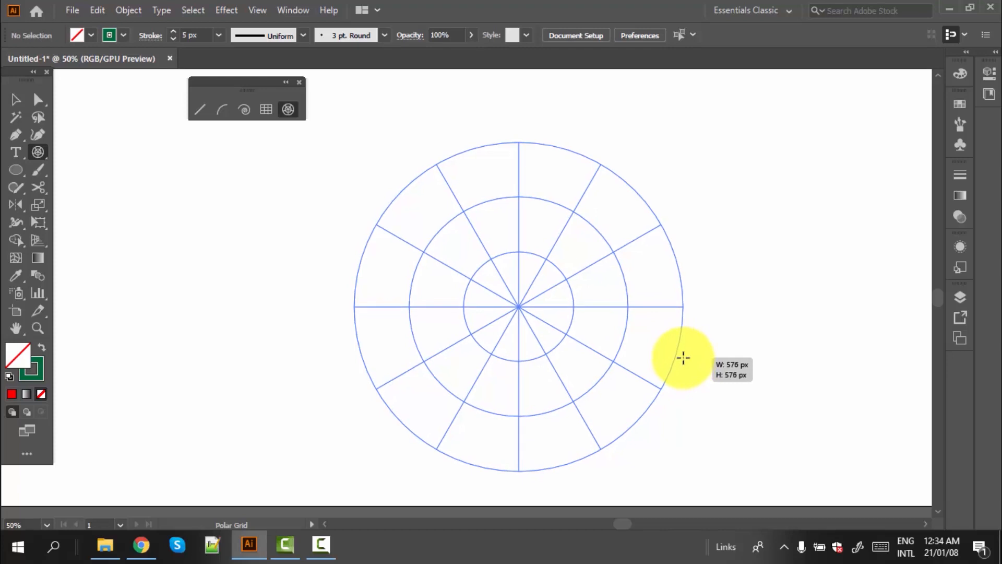
{"action": "left_click_drag", "start_coordinate": [684, 358], "coordinate": [684, 358]}
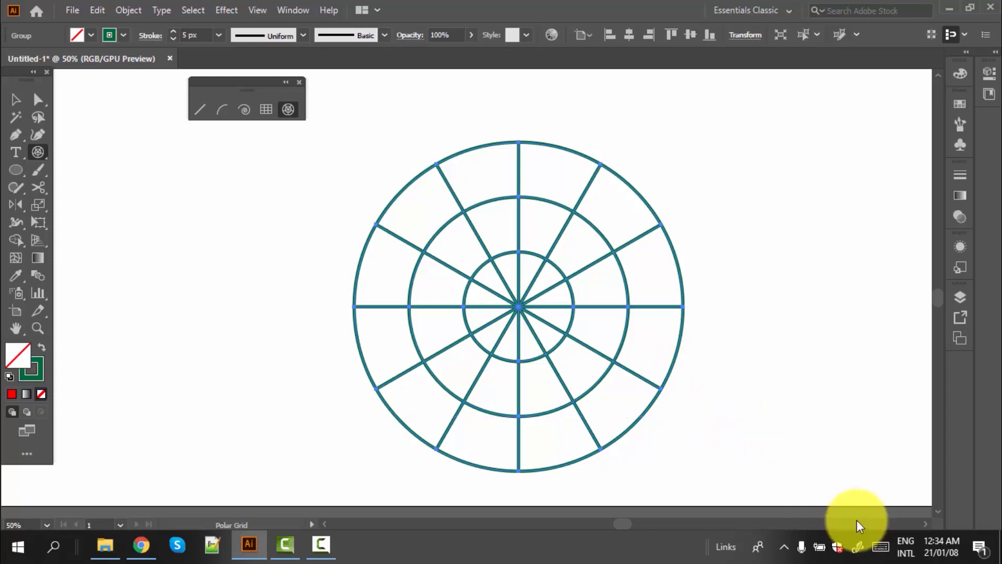
{"action": "scroll", "coordinate": [339, 417], "scroll_direction": "down", "scroll_amount": 2}
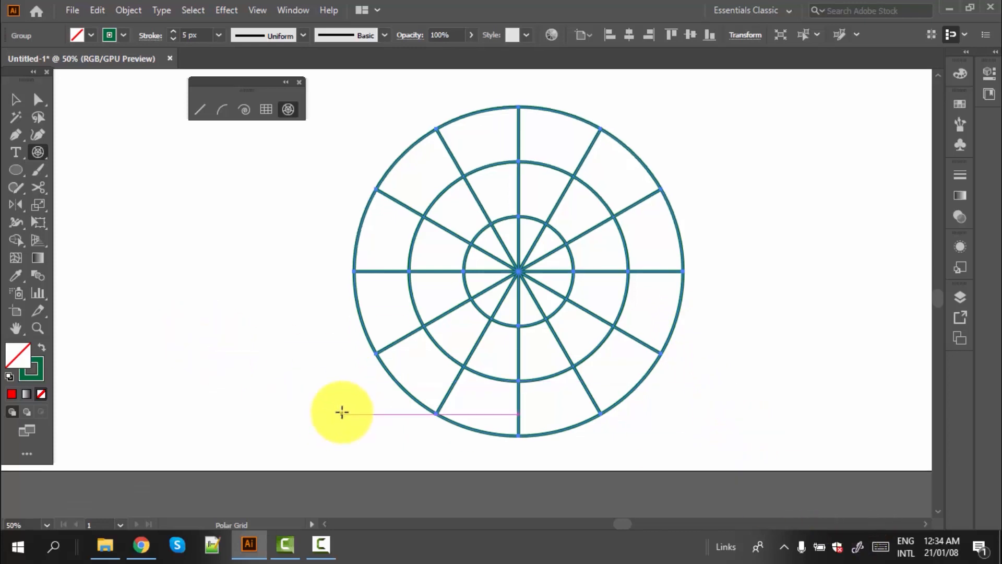
Select the whole polar grid, ungroup it and deselect the result
{"action": "left_click", "coordinate": [15, 99]}
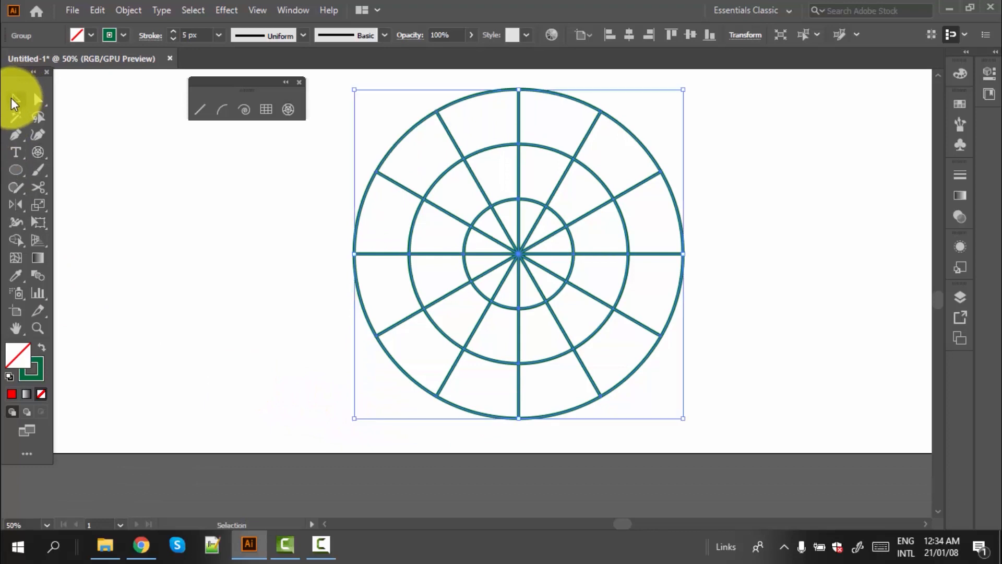
{"action": "left_click", "coordinate": [272, 184]}
{"action": "mouse_move", "coordinate": [273, 186]}
{"action": "left_mouse_down"}
{"action": "mouse_move", "coordinate": [359, 212]}
{"action": "mouse_move", "coordinate": [690, 403]}
{"action": "left_mouse_up"}
{"action": "right_click", "coordinate": [532, 289]}
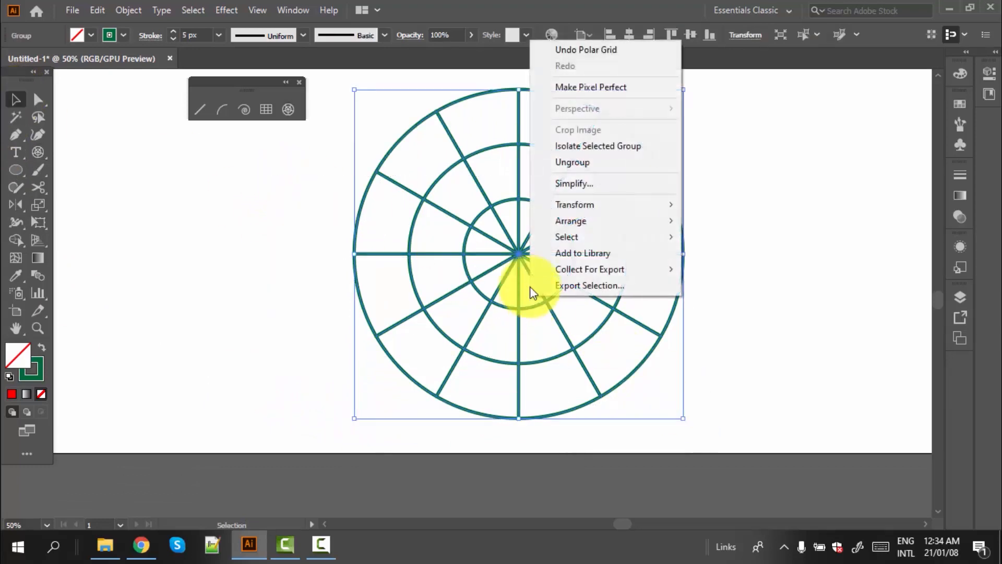
{"action": "left_click", "coordinate": [568, 163]}
{"action": "left_click", "coordinate": [762, 336]}
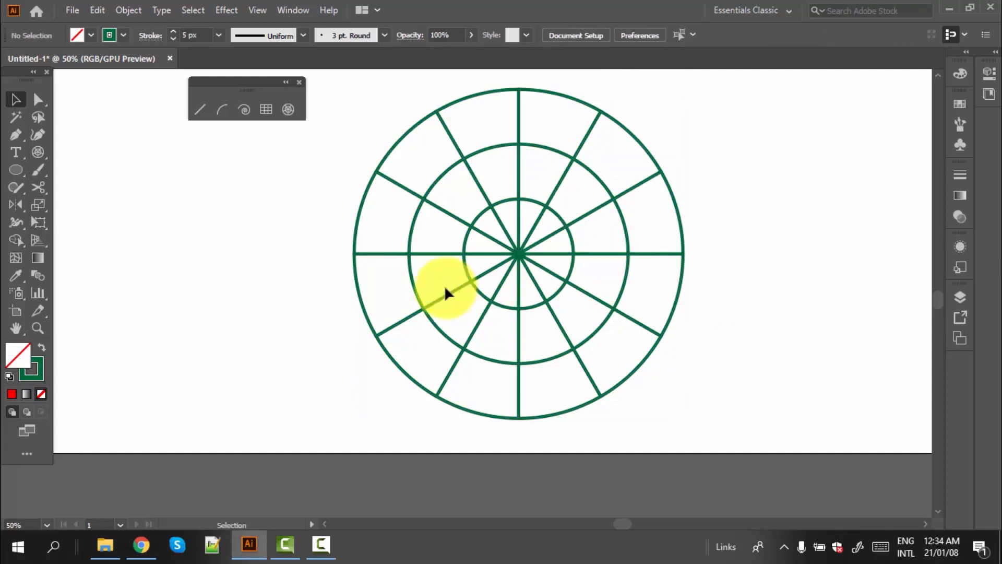
Ungroup the set of concentric circles and delete the middle circle
{"action": "left_click", "coordinate": [414, 289]}
{"action": "right_click", "coordinate": [414, 286]}
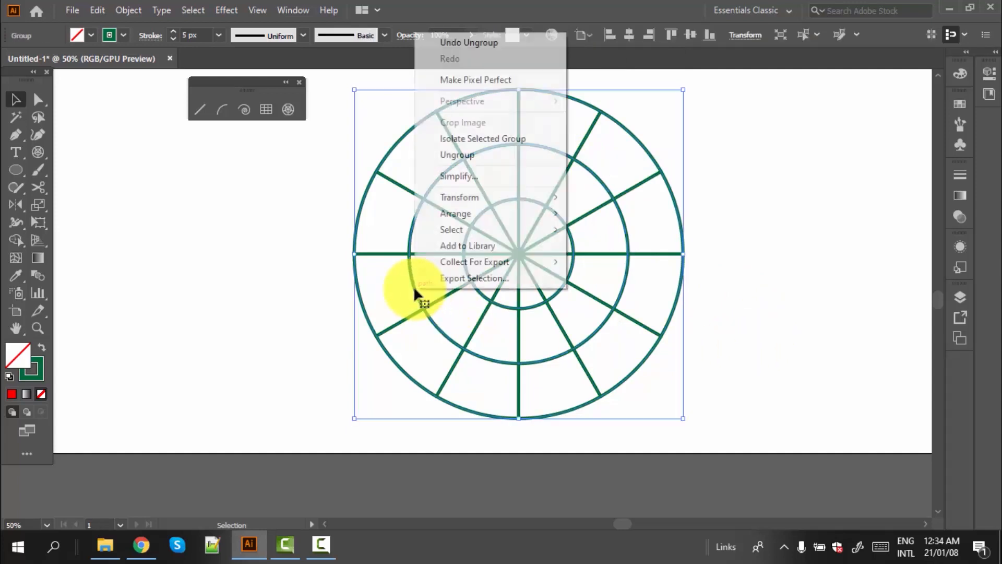
{"action": "left_click", "coordinate": [445, 156]}
{"action": "left_click", "coordinate": [291, 260]}
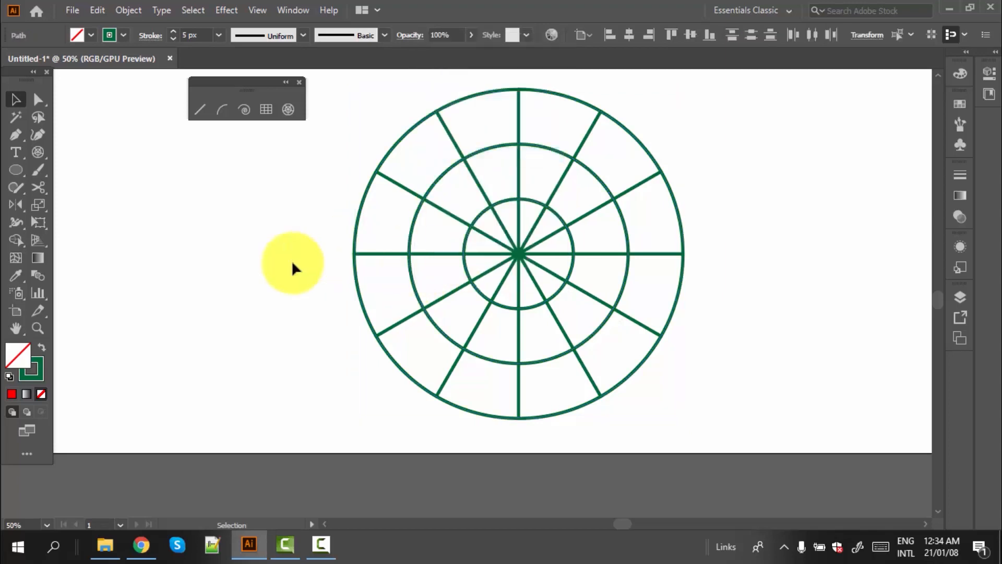
{"action": "left_click", "coordinate": [416, 288]}
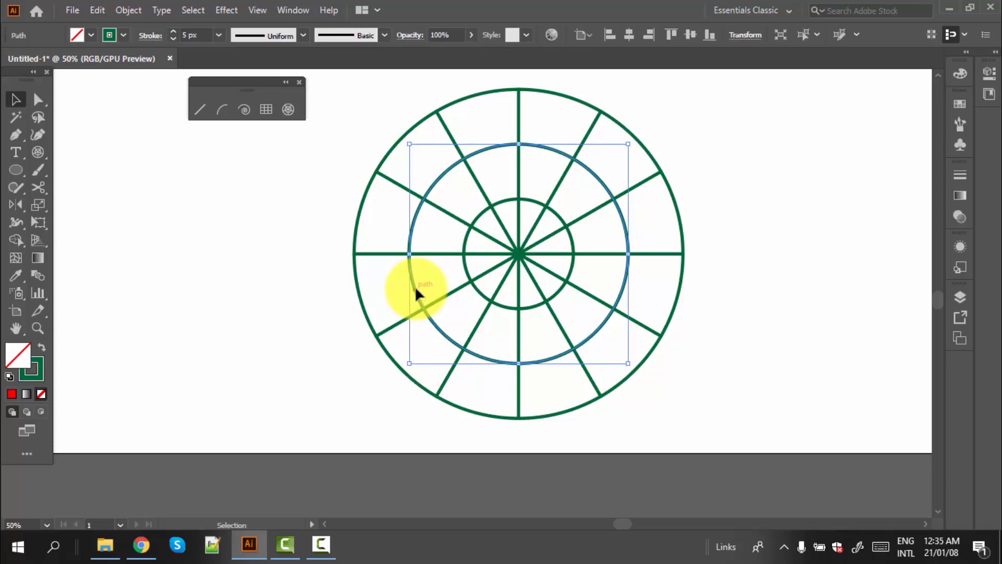
{"action": "key", "text": "Delete"}
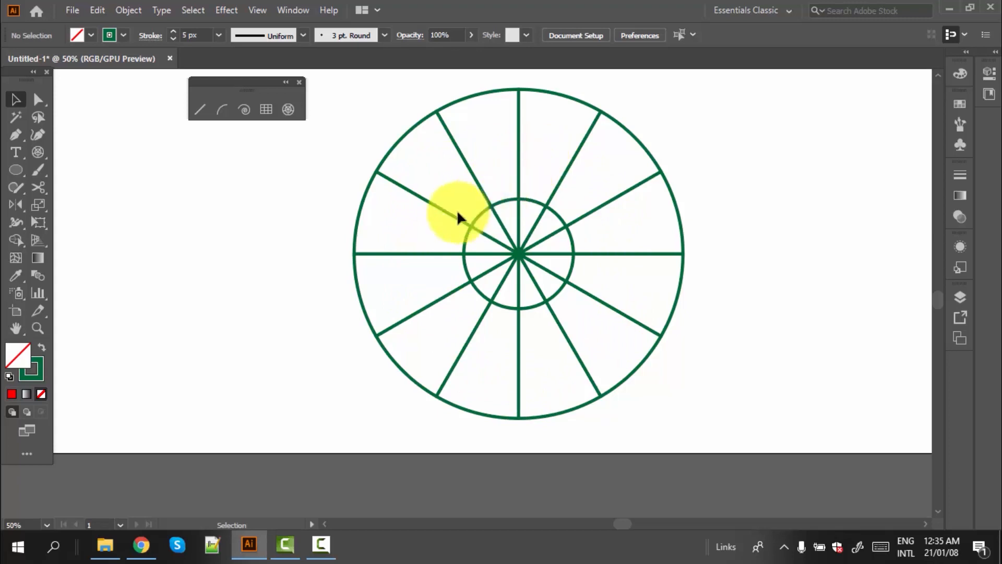
Ungroup the set of radial dividers and deselect them
{"action": "left_click", "coordinate": [430, 203]}
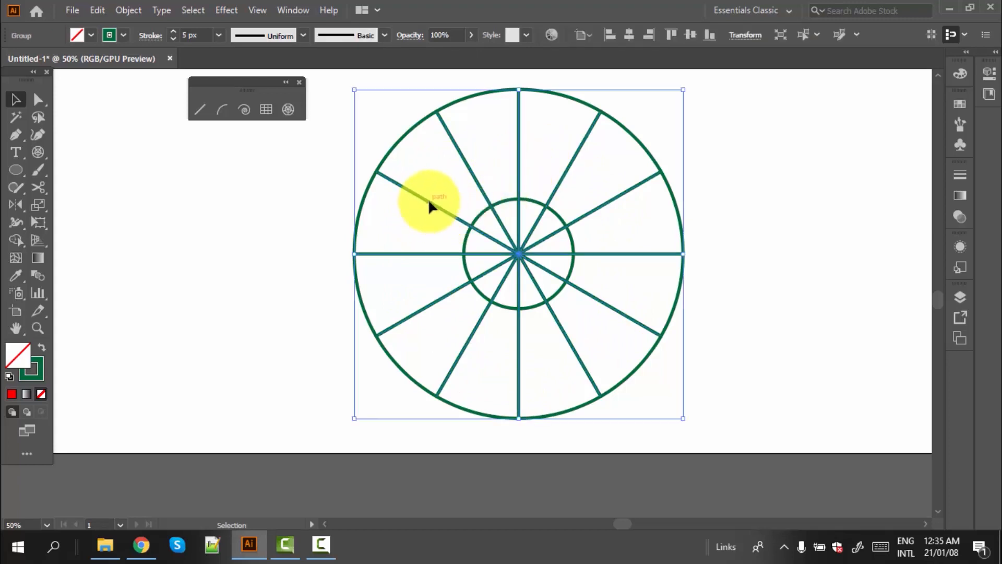
{"action": "right_click", "coordinate": [429, 203]}
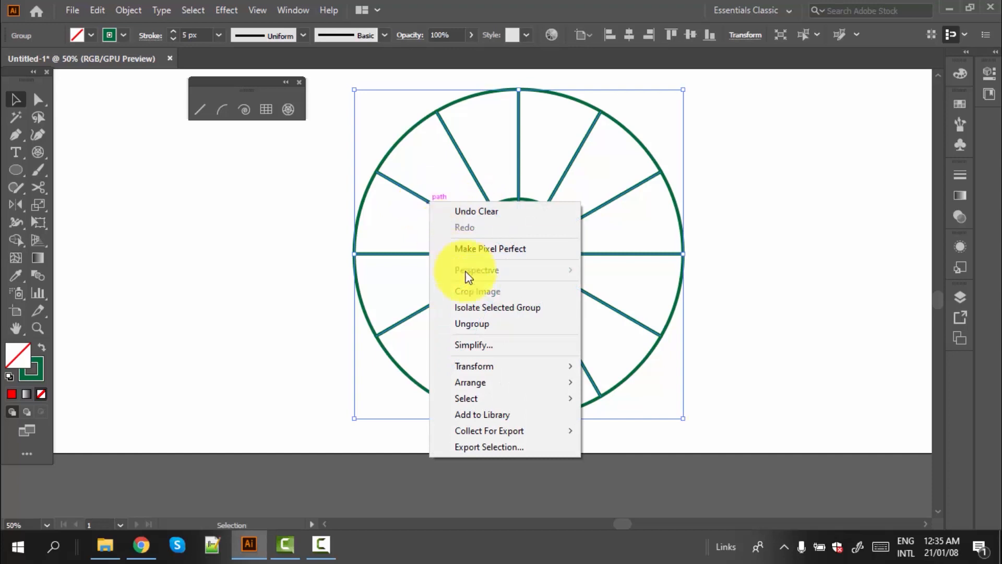
{"action": "left_click", "coordinate": [481, 325]}
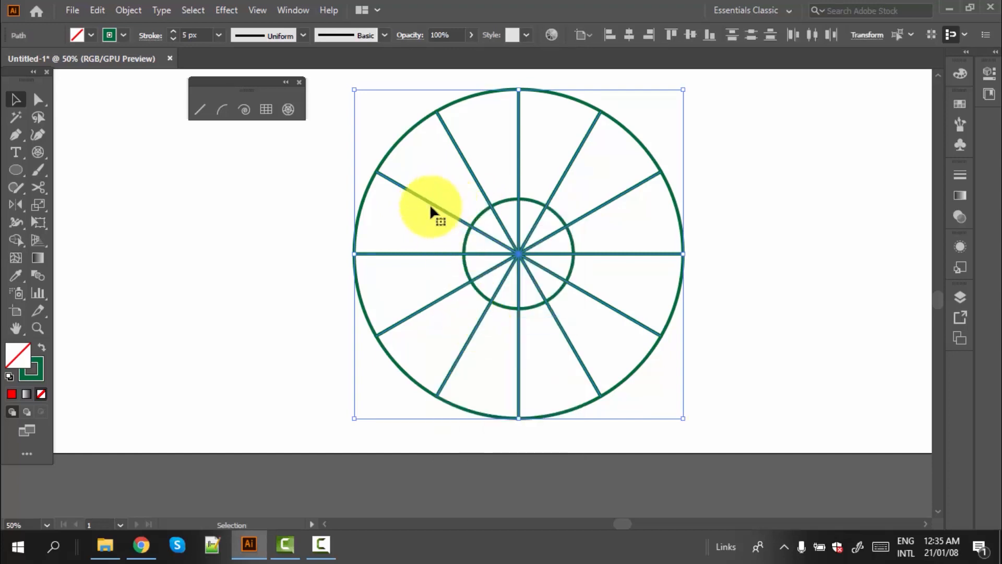
{"action": "left_click", "coordinate": [308, 210]}
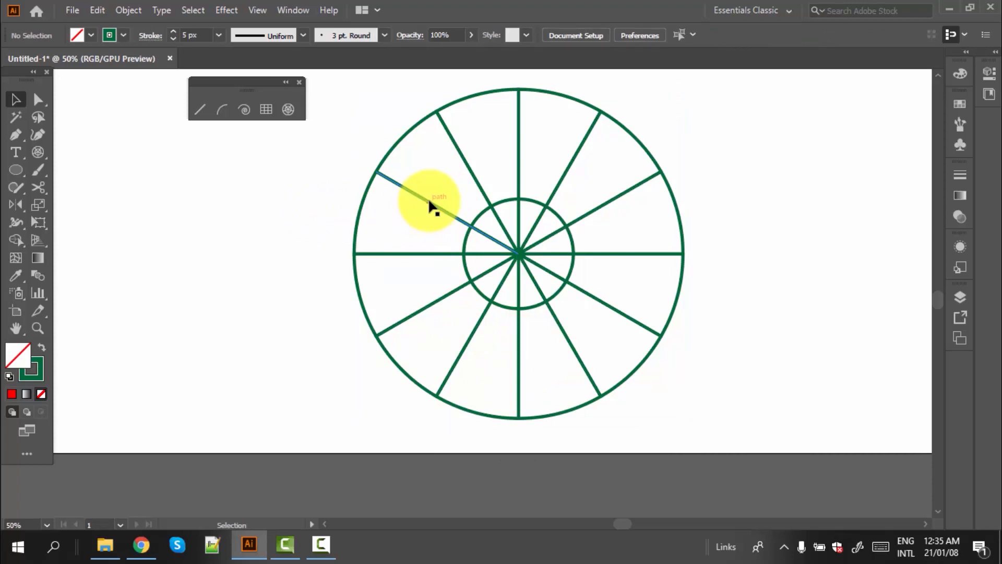
Delete the eight slanted radial dividers one by one, keeping only the vertical and horizontal ones
{"action": "left_click", "coordinate": [430, 205]}
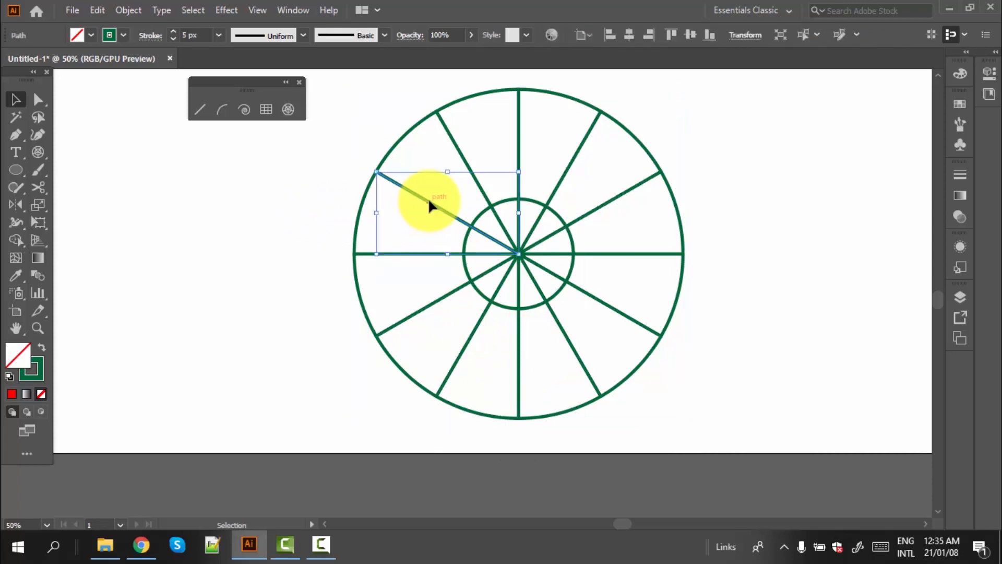
{"action": "left_click", "coordinate": [494, 233]}
{"action": "left_click", "coordinate": [618, 313]}
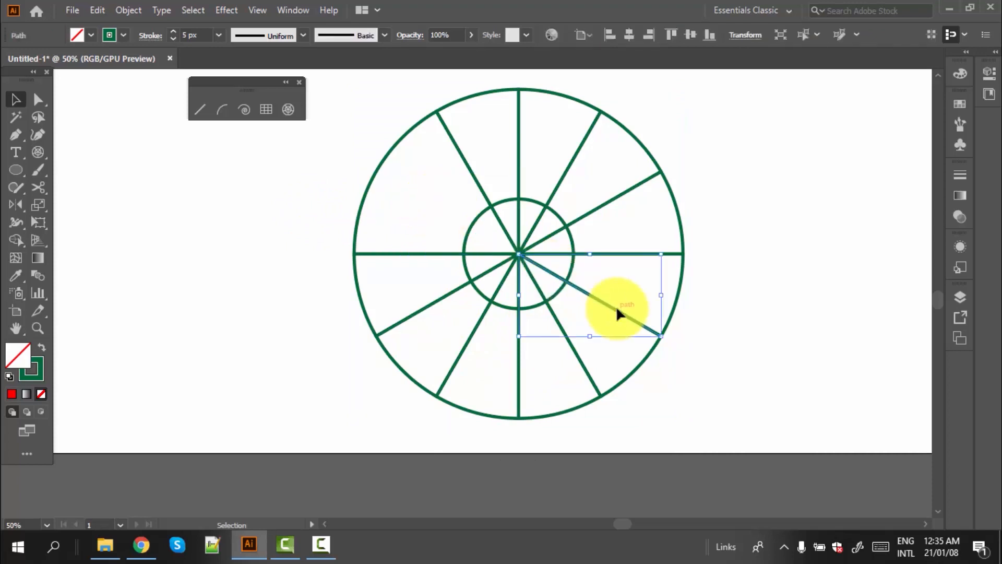
{"action": "left_click", "coordinate": [616, 307]}
{"action": "left_click", "coordinate": [456, 361]}
{"action": "key", "text": "Delete"}
{"action": "left_click", "coordinate": [564, 173]}
{"action": "key", "text": "Delete"}
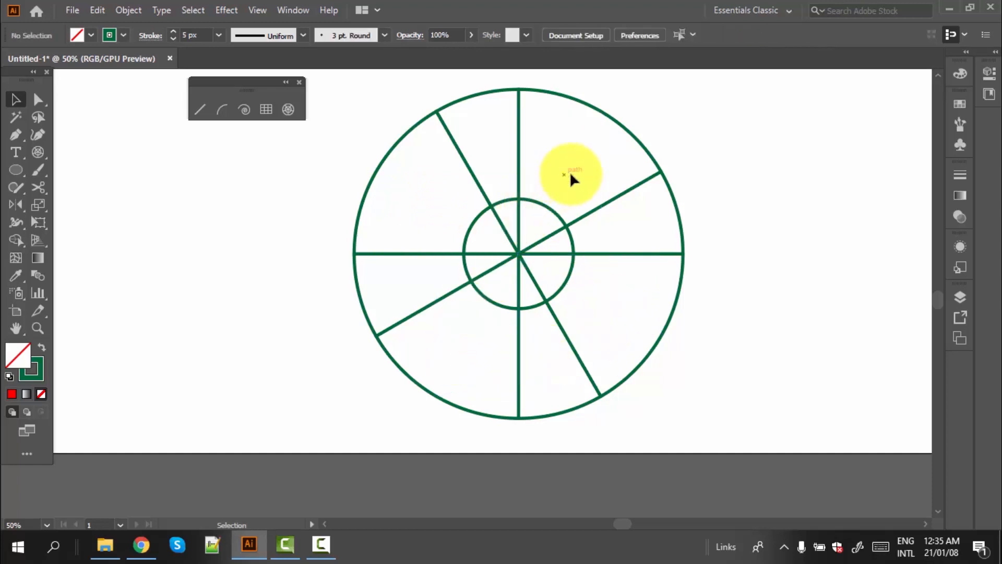
{"action": "left_click", "coordinate": [469, 171]}
{"action": "key", "text": "Delete"}
{"action": "left_click", "coordinate": [564, 330]}
{"action": "key", "text": "Delete"}
{"action": "left_click", "coordinate": [593, 212]}
{"action": "key", "text": "Delete"}
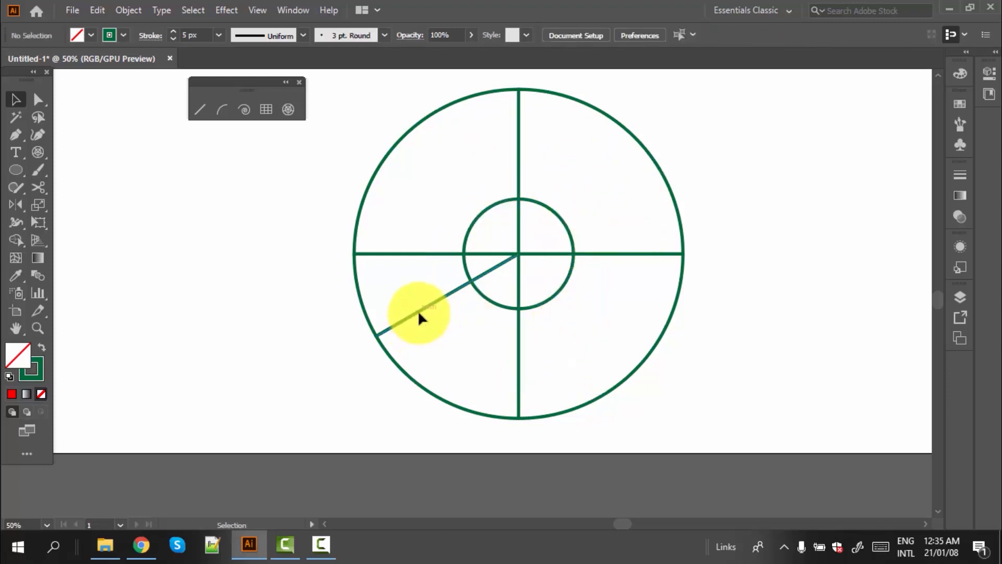
{"action": "left_click", "coordinate": [419, 313]}
{"action": "key", "text": "Delete"}
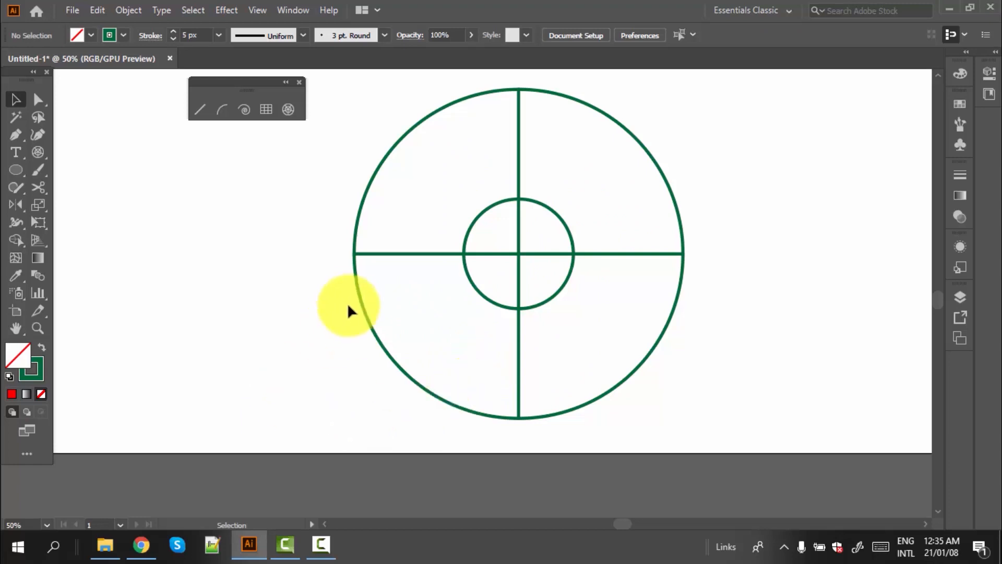
Select the remaining circles and dividers together and delete them all
{"action": "scroll", "coordinate": [309, 411], "scroll_direction": "up", "scroll_amount": 1}
{"action": "left_click_drag", "start_coordinate": [253, 205], "coordinate": [703, 485]}
{"action": "key", "text": "Delete"}
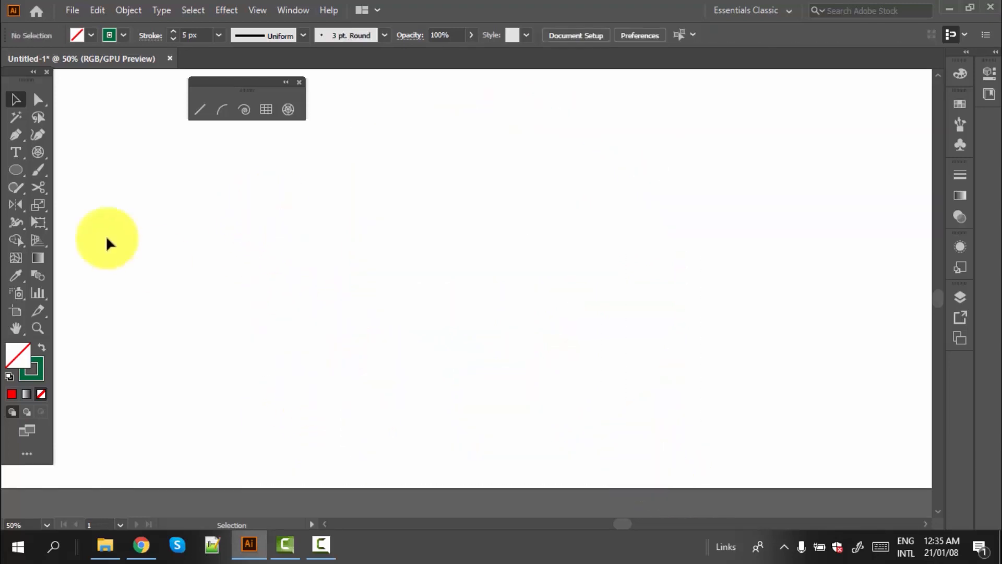
Create a 576 by 576 px polar grid with 2 concentric and 12 radial dividers using the Polar Grid Tool options
{"action": "left_click", "coordinate": [35, 150]}
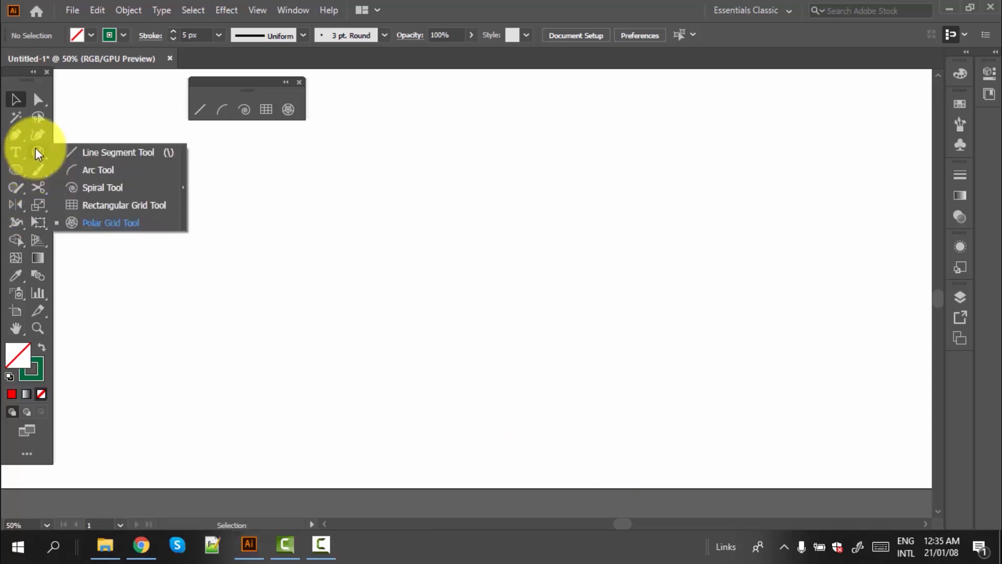
{"action": "left_click", "coordinate": [86, 224]}
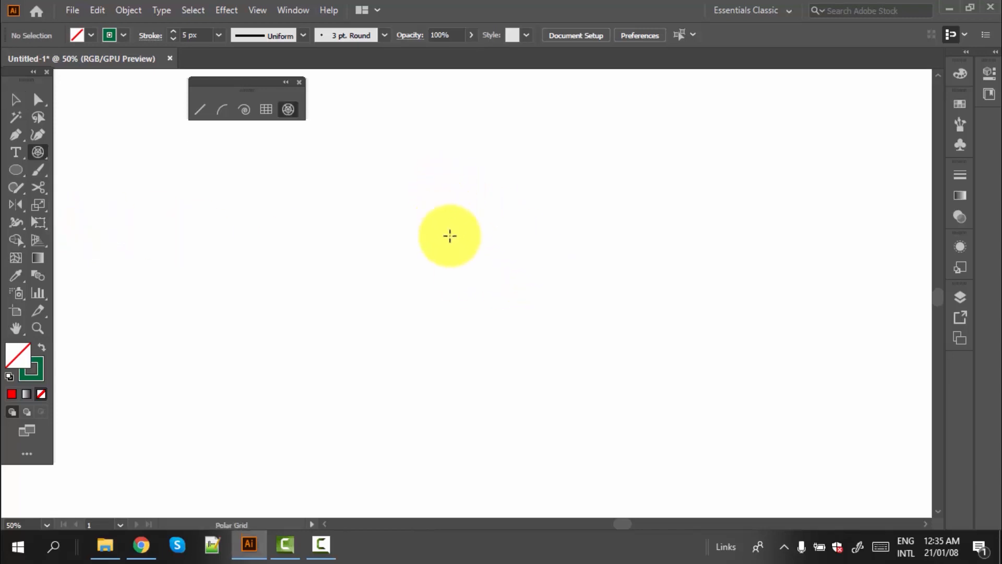
{"action": "left_click", "coordinate": [440, 217]}
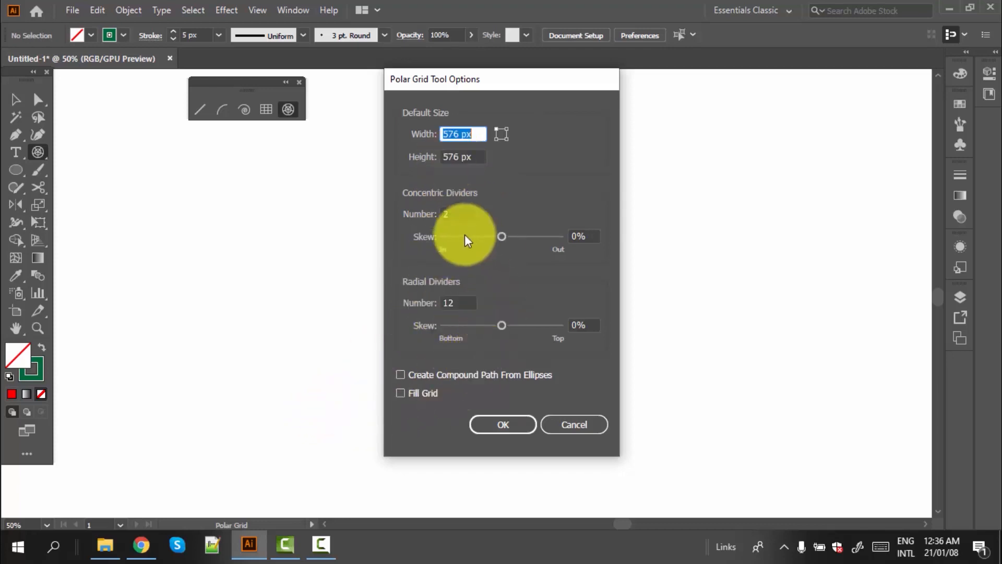
{"action": "left_click", "coordinate": [499, 426]}
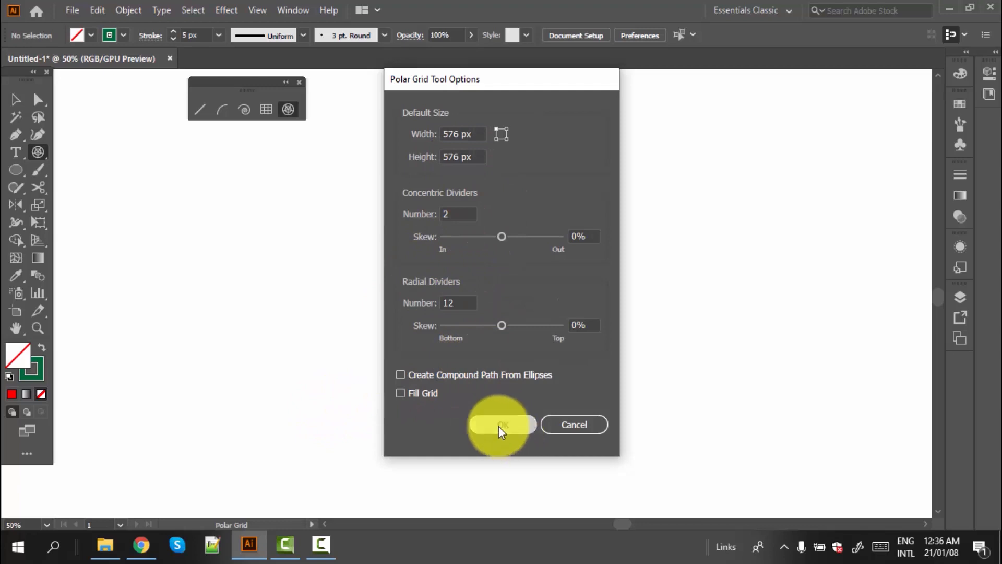
Move the new polar grid to the left and slightly upward on the artboard
{"action": "scroll", "coordinate": [472, 391], "scroll_direction": "down", "scroll_amount": 3}
{"action": "left_click", "coordinate": [16, 99]}
{"action": "left_click", "coordinate": [674, 321]}
{"action": "left_click_drag", "start_coordinate": [601, 302], "coordinate": [457, 259]}
{"action": "scroll", "coordinate": [595, 407], "scroll_direction": "up", "scroll_amount": 2}
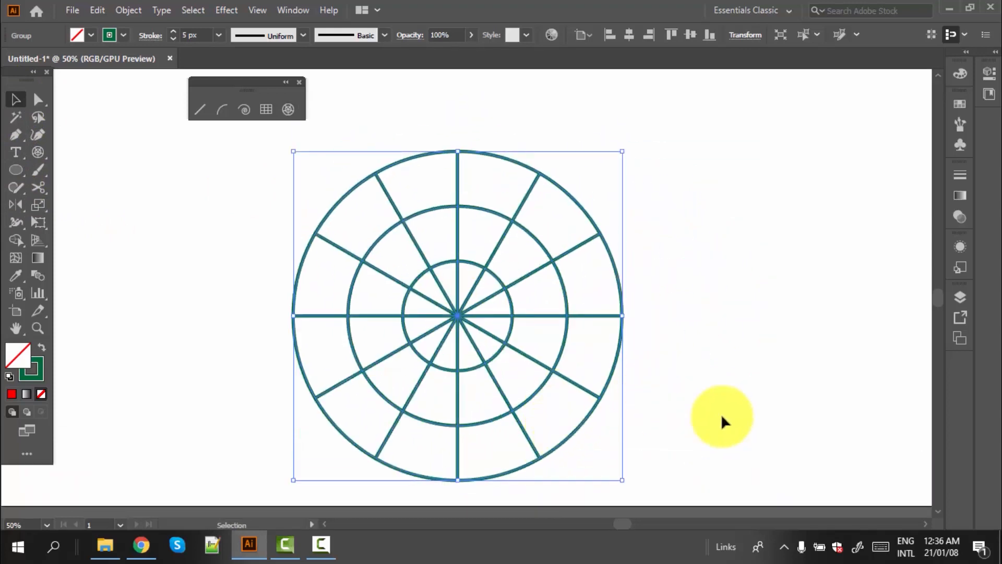
{"action": "scroll", "coordinate": [574, 420], "scroll_direction": "down", "scroll_amount": 1}
{"action": "scroll", "coordinate": [365, 386], "scroll_direction": "up", "scroll_amount": 2}
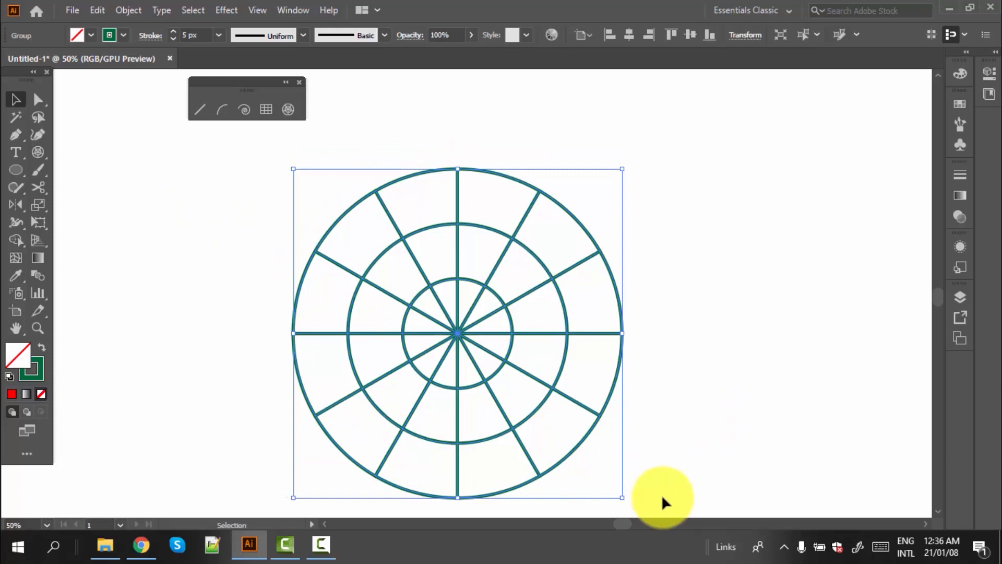
Delete the polar grid and show the set of line and grid tools
{"action": "key", "text": "Delete"}
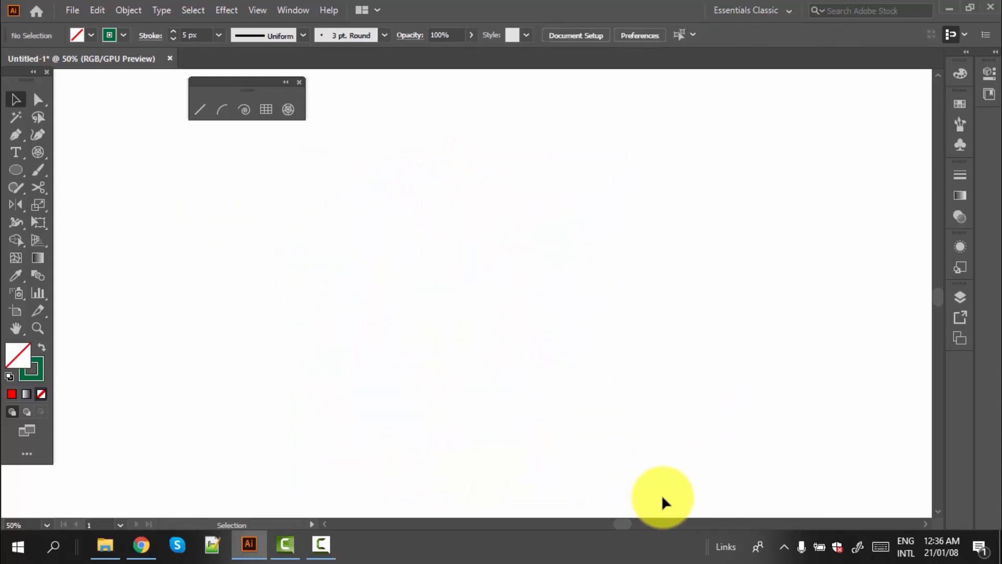
{"action": "left_click", "coordinate": [41, 154]}
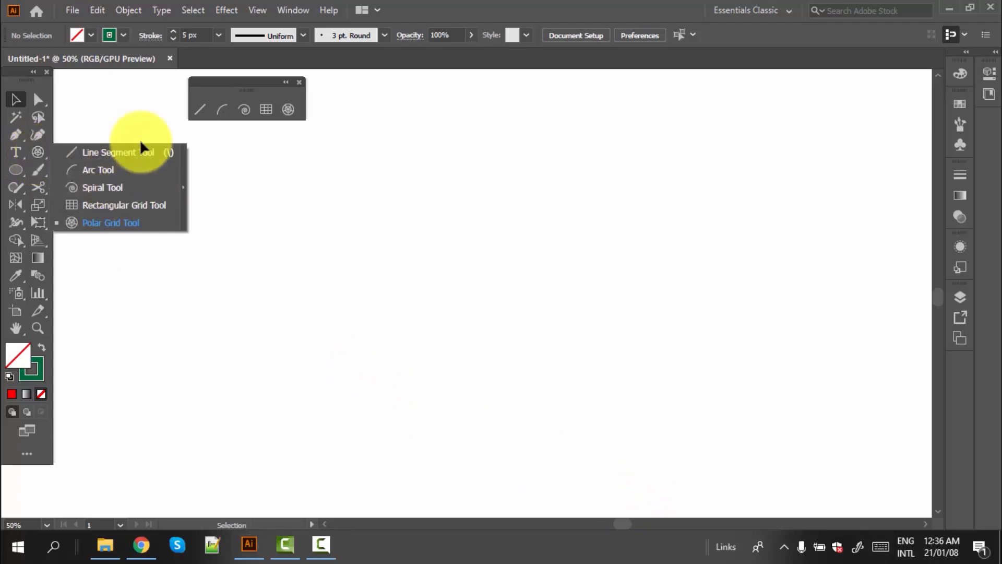